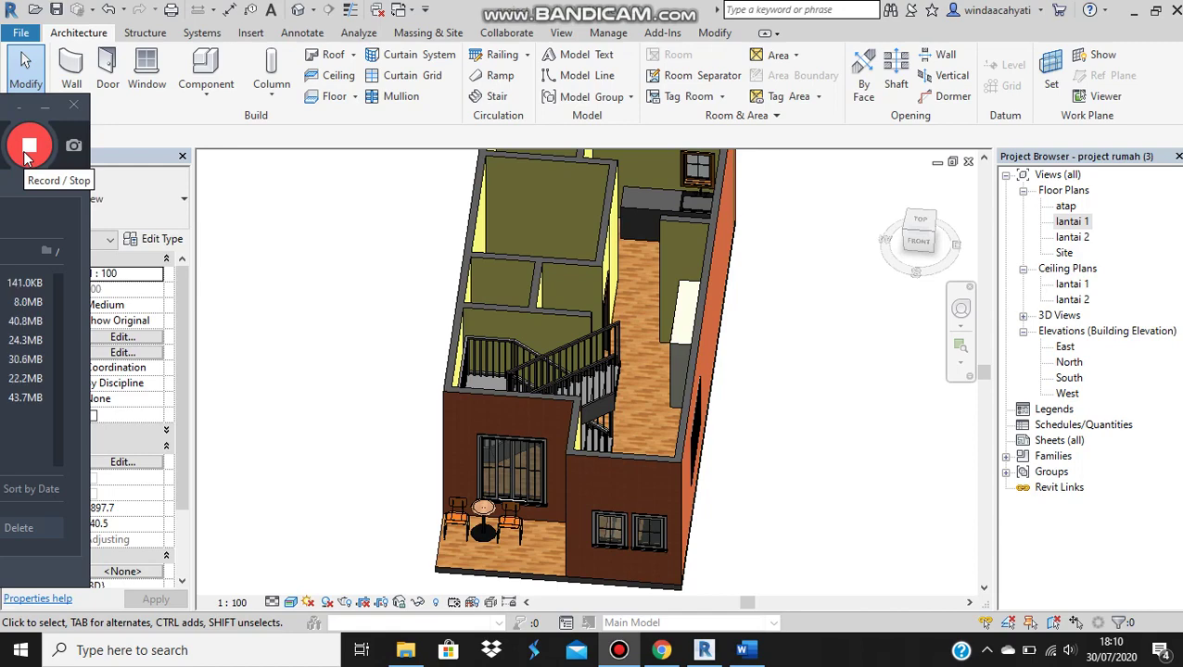
- Orbit, pan and zoom the 3D model to inspect the staircase from both sides
{"action": "left_click", "coordinate": [27, 150]}
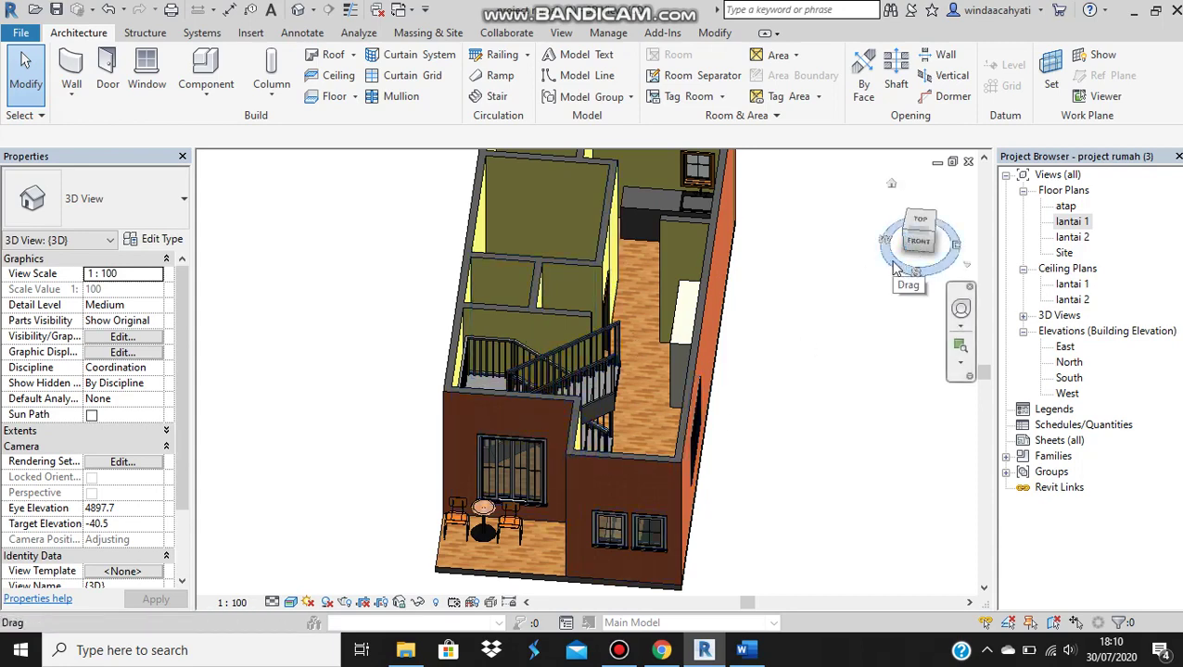
{"action": "mouse_move", "coordinate": [894, 267]}
{"action": "left_mouse_down"}
{"action": "mouse_move", "coordinate": [936, 247]}
{"action": "mouse_move", "coordinate": [922, 274]}
{"action": "left_mouse_up"}
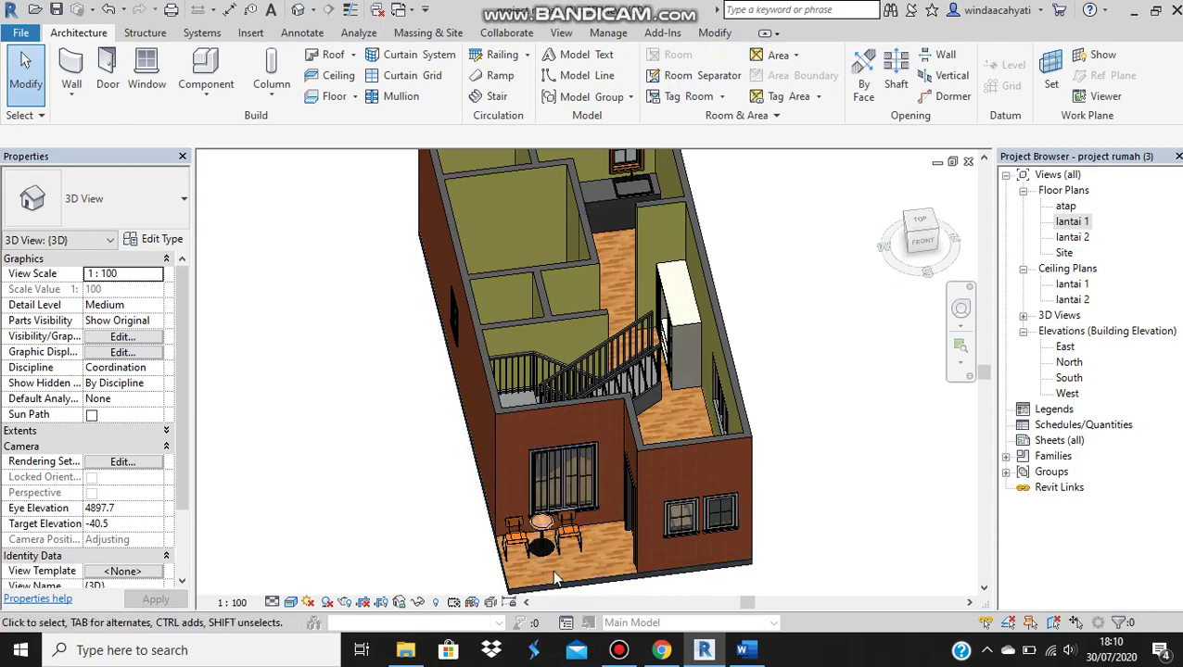
{"action": "scroll", "coordinate": [551, 570], "scroll_direction": "up", "scroll_amount": 3}
{"action": "scroll", "coordinate": [628, 310], "scroll_direction": "up", "scroll_amount": 1}
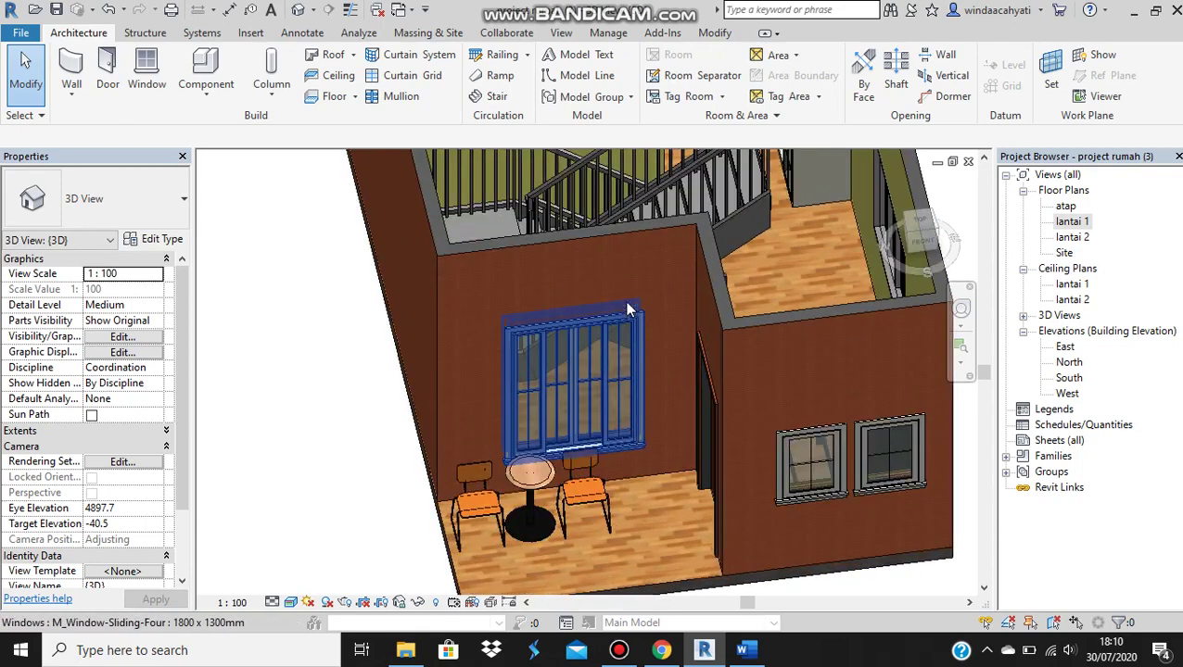
{"action": "middle_click_drag", "start_coordinate": [628, 310], "coordinate": [713, 399]}
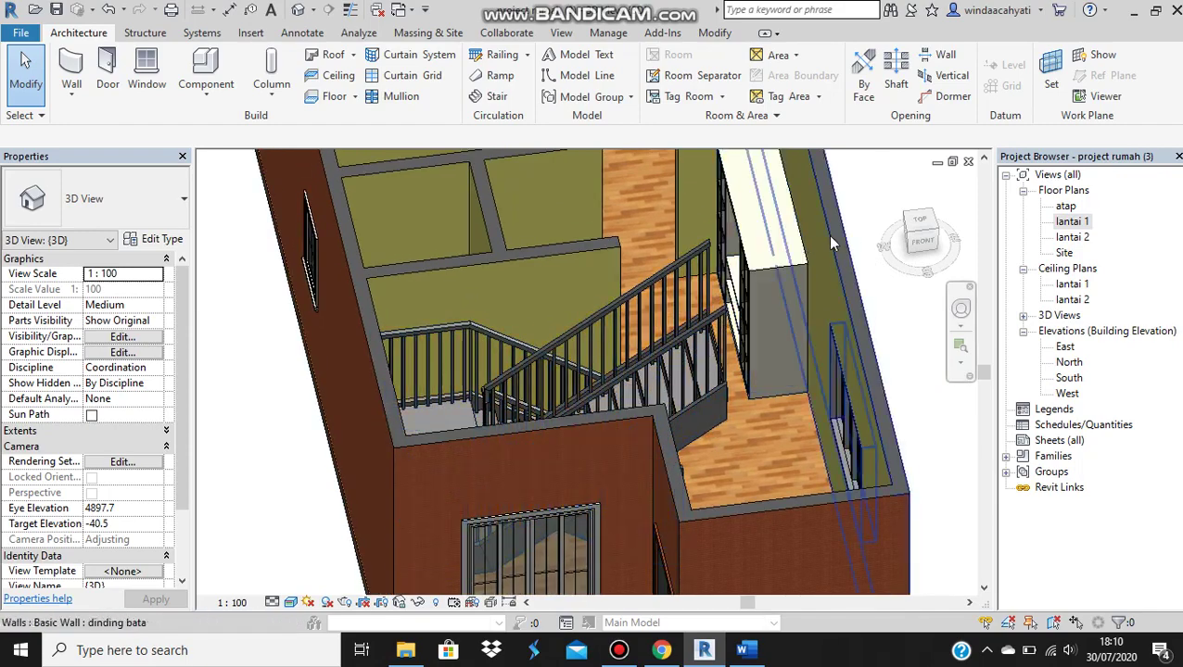
{"action": "mouse_move", "coordinate": [855, 261]}
{"action": "middle_mouse_down", "text": "shift"}
{"action": "mouse_move", "coordinate": [691, 280]}
{"action": "mouse_move", "coordinate": [674, 330]}
{"action": "middle_mouse_up", "text": "shift"}
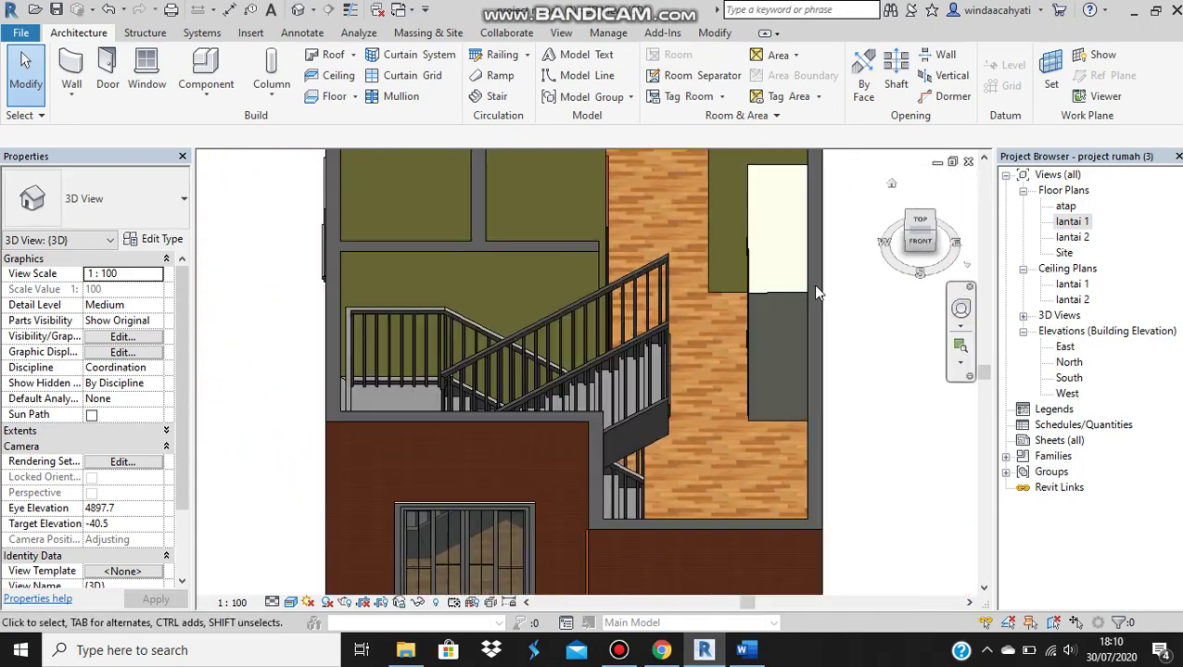
{"action": "scroll", "coordinate": [674, 329], "scroll_direction": "down", "scroll_amount": 2}
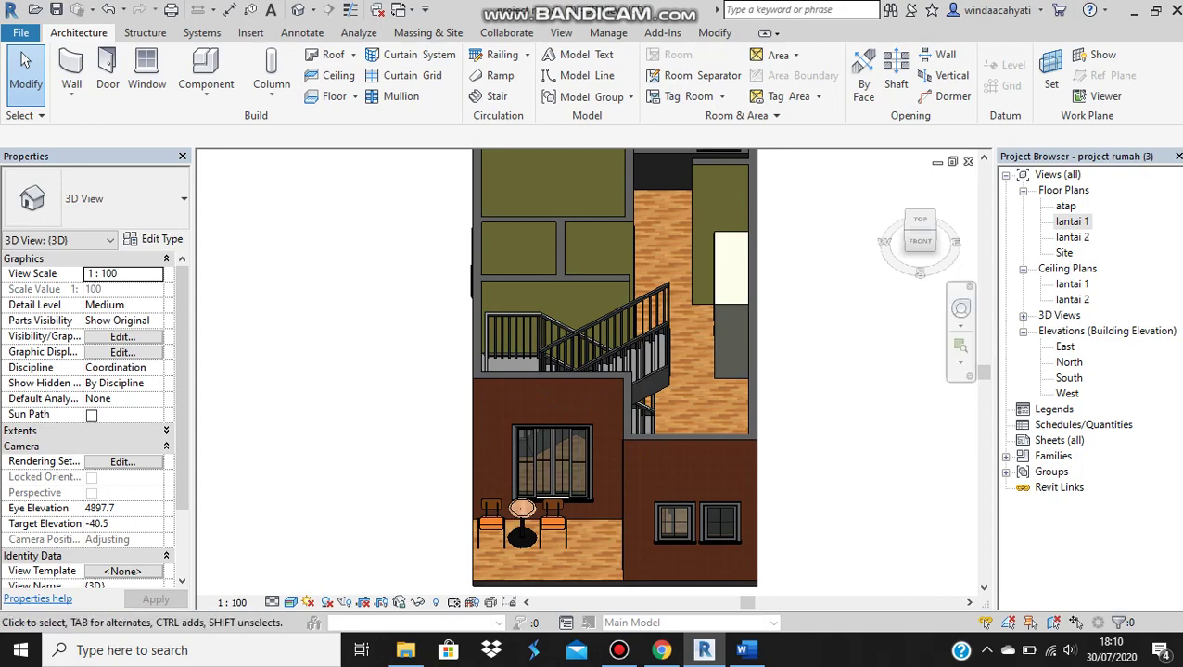
- View the East elevation, then switch to the lantai 2 floor plan
{"action": "double_click", "coordinate": [1066, 346]}
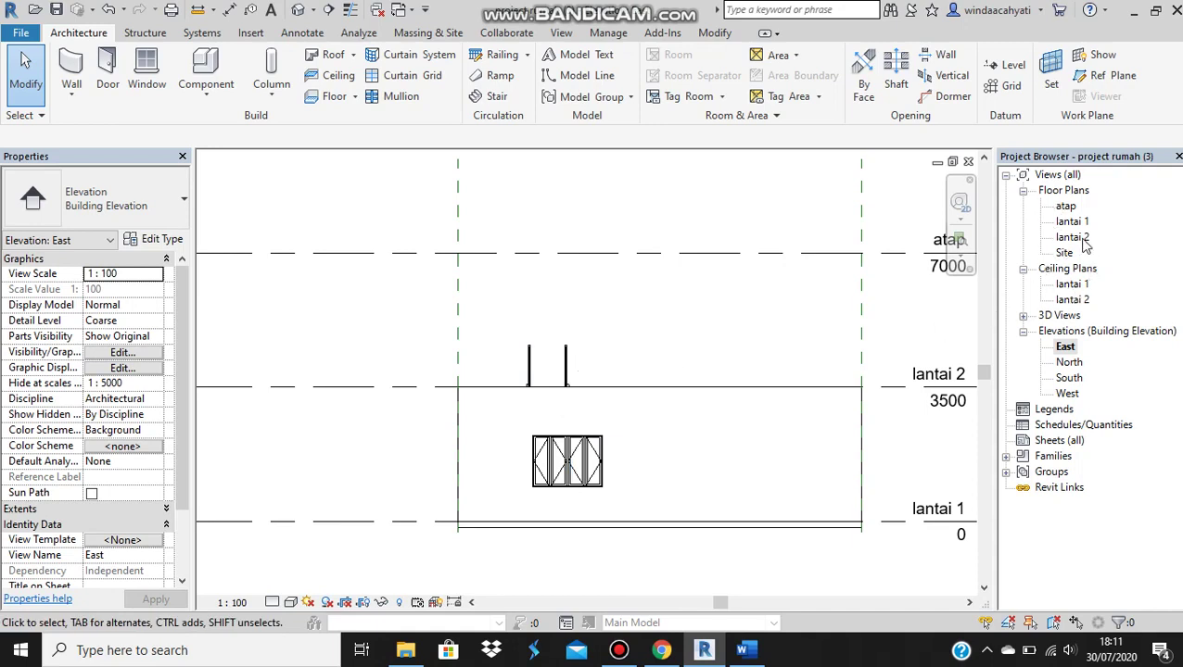
{"action": "double_click", "coordinate": [1075, 237]}
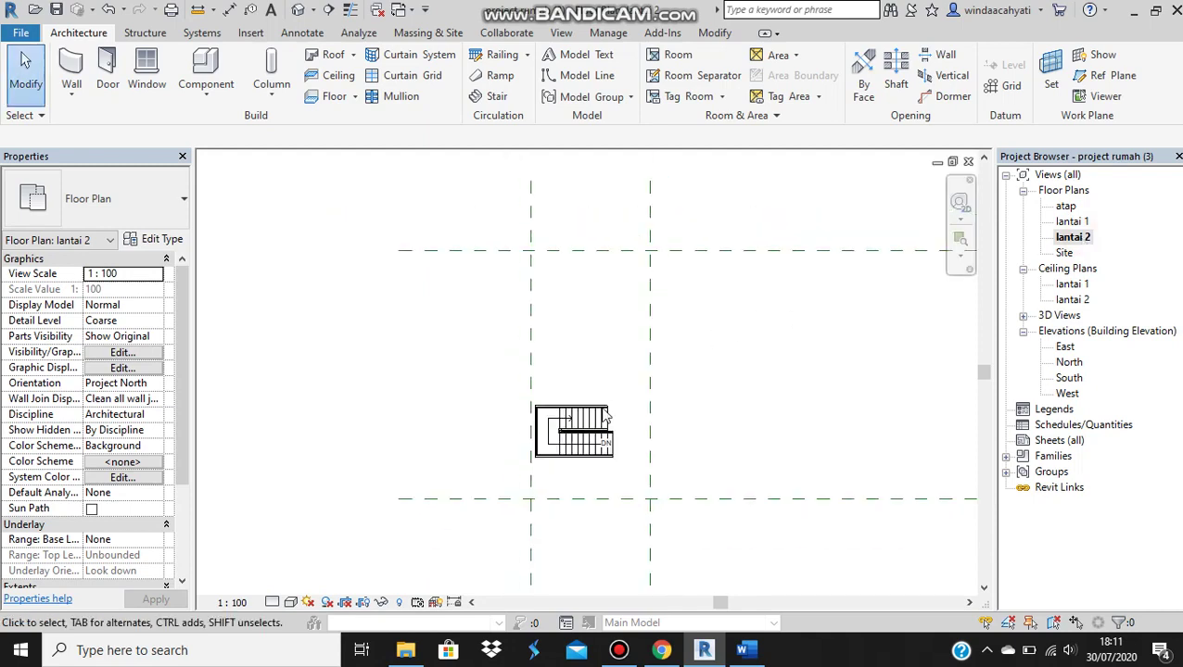
{"action": "scroll", "coordinate": [563, 540], "scroll_direction": "up", "scroll_amount": 1}
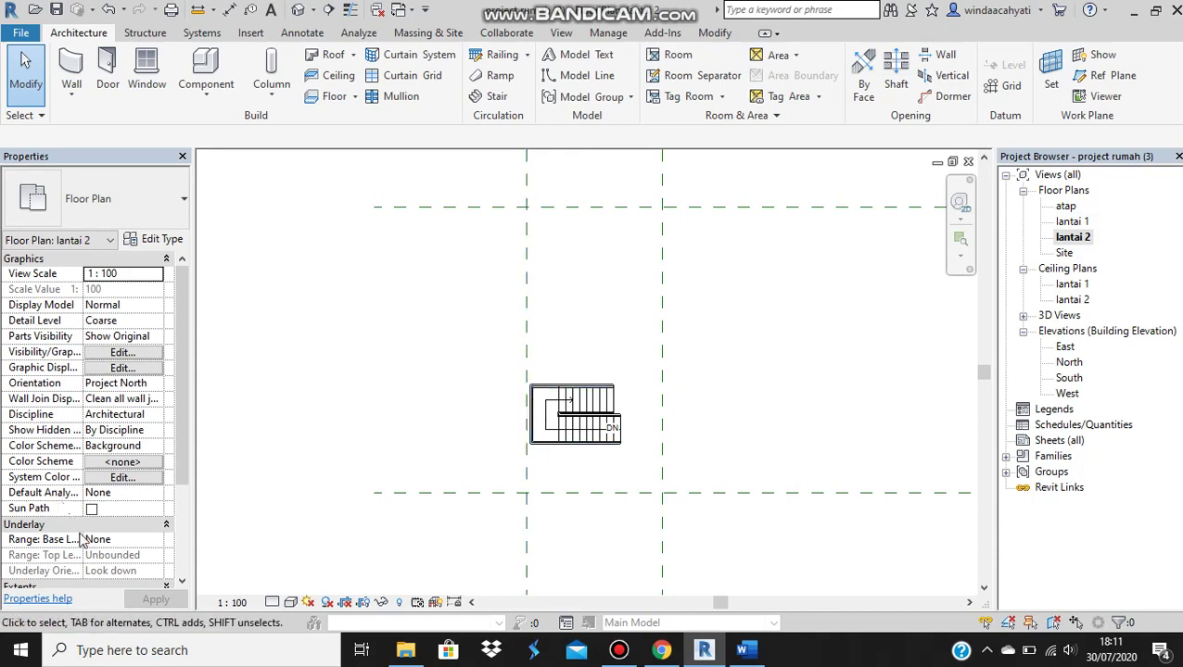
{"action": "scroll", "coordinate": [117, 547], "scroll_direction": "down", "scroll_amount": 1}
{"action": "scroll", "coordinate": [115, 542], "scroll_direction": "down", "scroll_amount": 2}
{"action": "scroll", "coordinate": [99, 469], "scroll_direction": "down", "scroll_amount": 2}
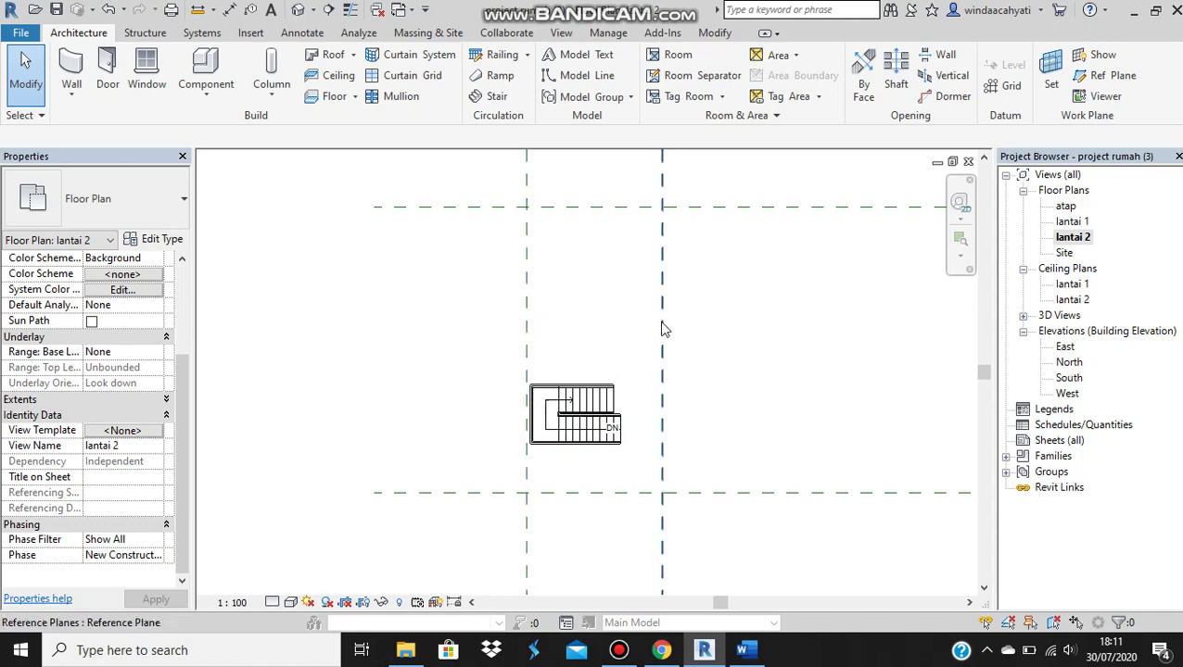
{"action": "left_click", "coordinate": [137, 353]}
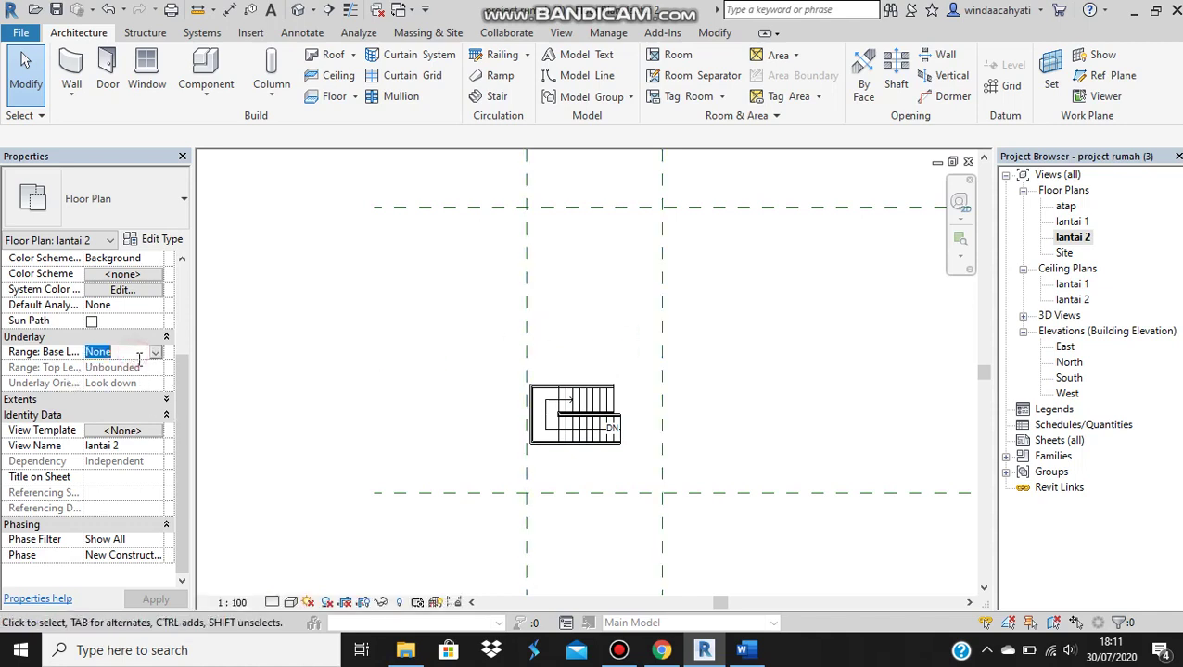
{"action": "left_click", "coordinate": [158, 360]}
{"action": "left_click", "coordinate": [147, 374]}
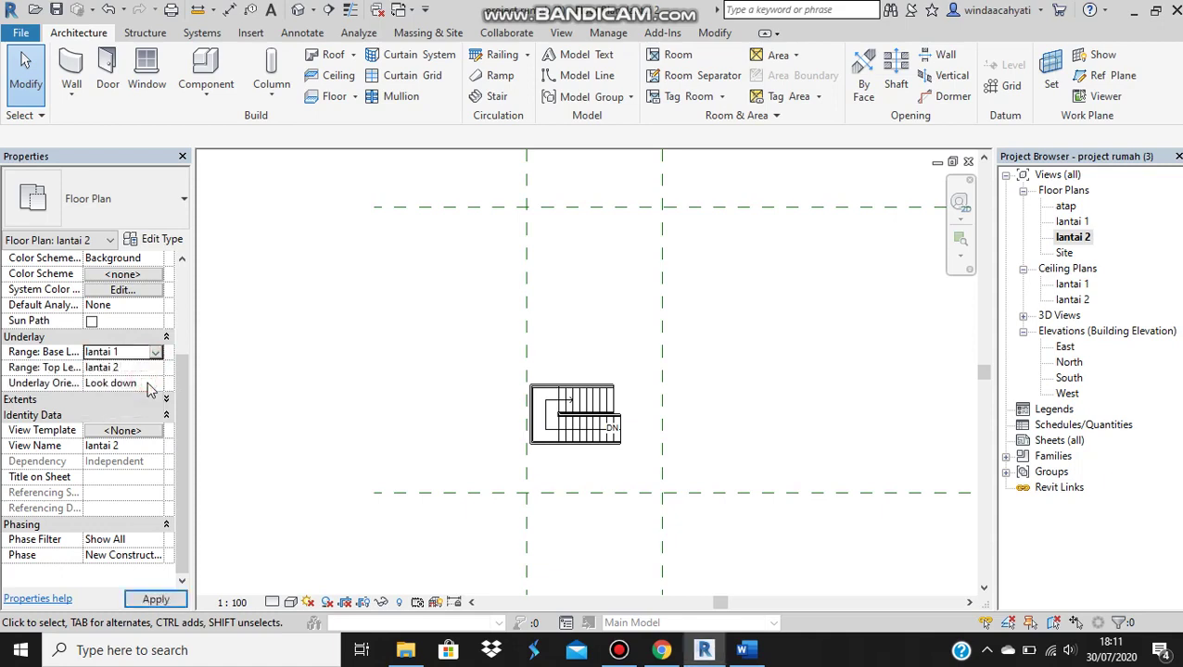
{"action": "left_click", "coordinate": [156, 598]}
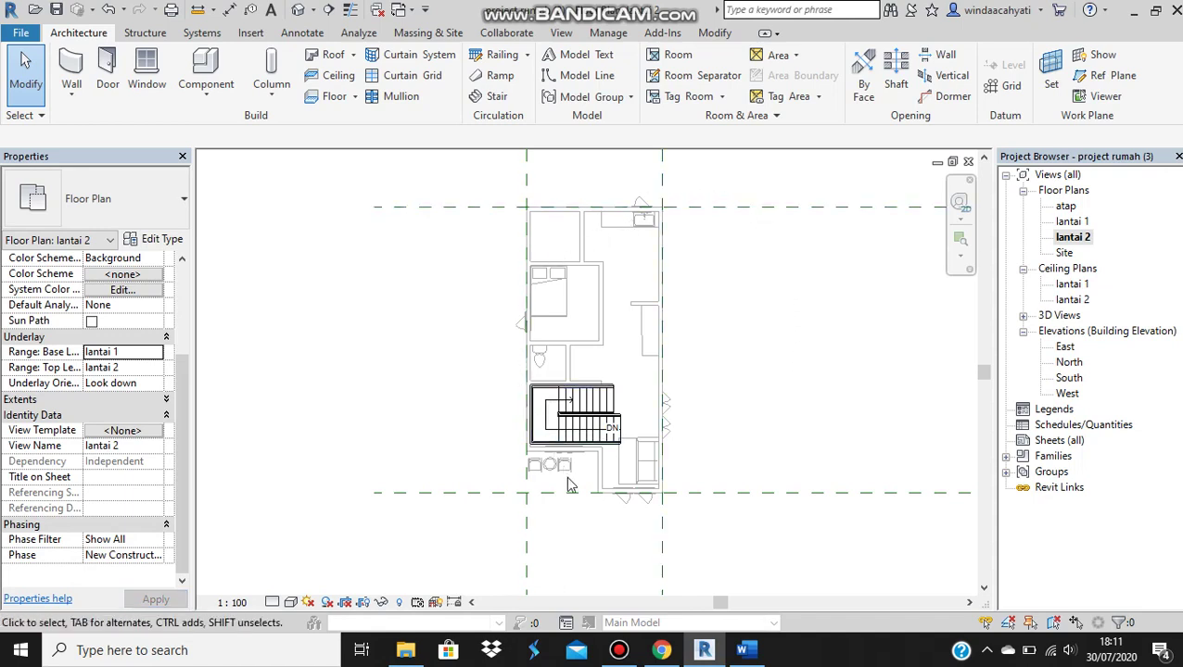
{"action": "scroll", "coordinate": [603, 378], "scroll_direction": "up", "scroll_amount": 2}
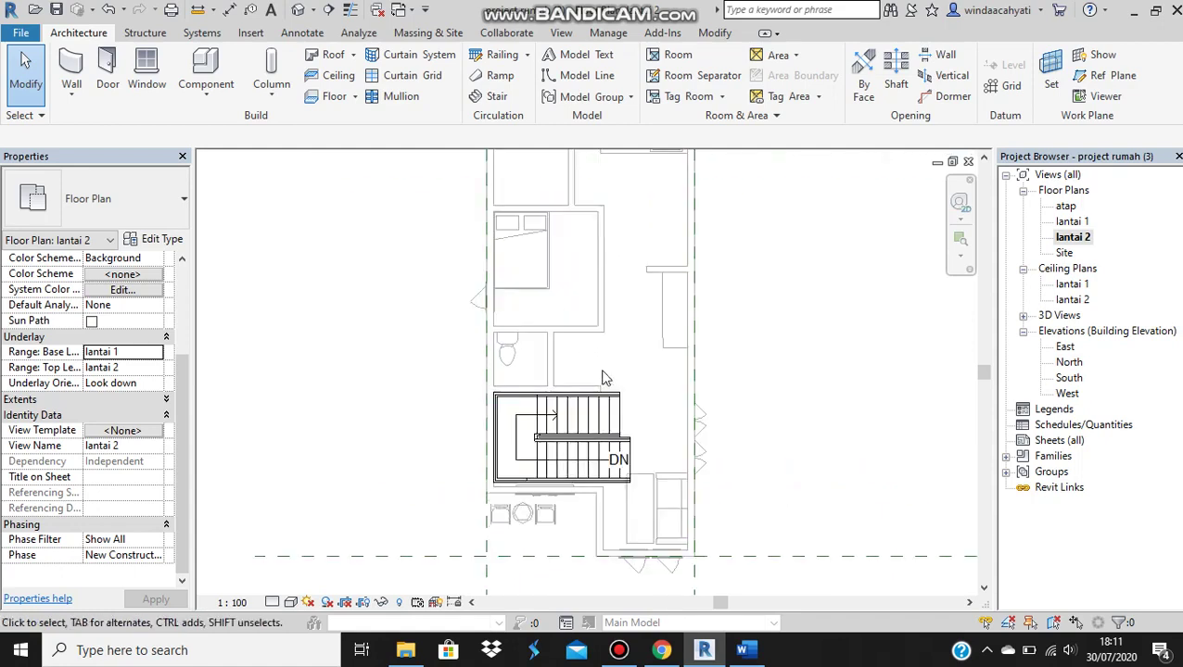
{"action": "middle_click_drag", "start_coordinate": [615, 375], "coordinate": [616, 417]}
{"action": "scroll", "coordinate": [596, 397], "scroll_direction": "down", "scroll_amount": 1}
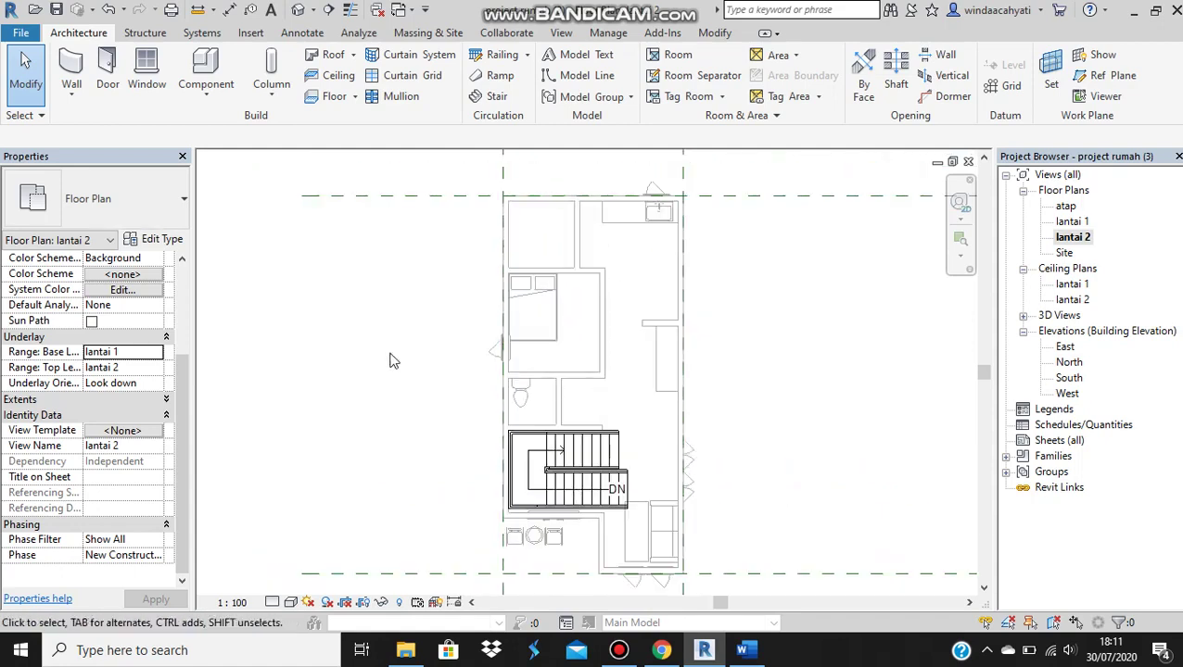
{"action": "left_click", "coordinate": [136, 355]}
{"action": "left_click", "coordinate": [156, 352]}
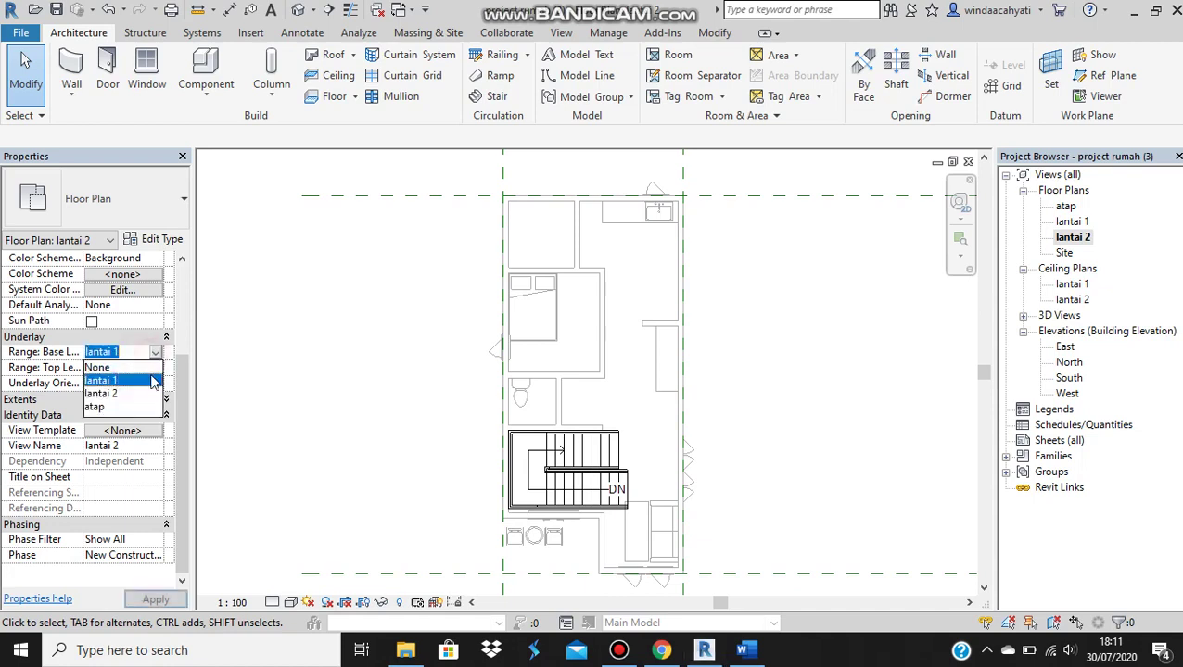
{"action": "left_click", "coordinate": [152, 368]}
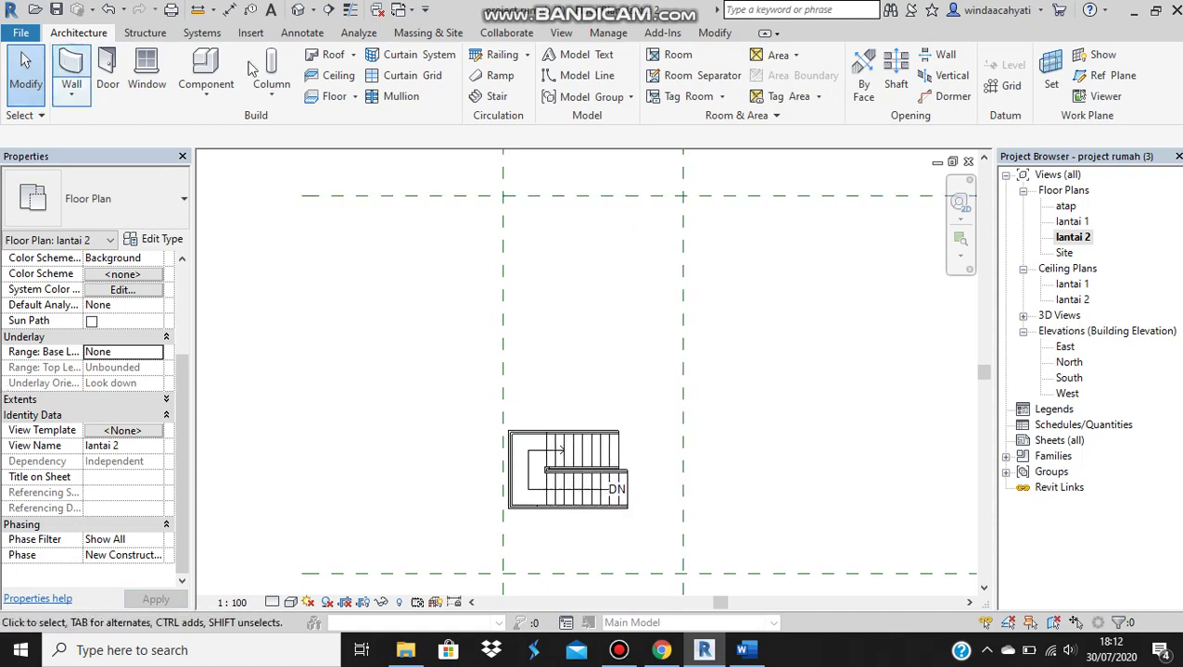
- Start an Insert > Image import, save the project when prompted, and select the 'rumah; lantai 1' JPG
{"action": "left_click", "coordinate": [250, 32]}
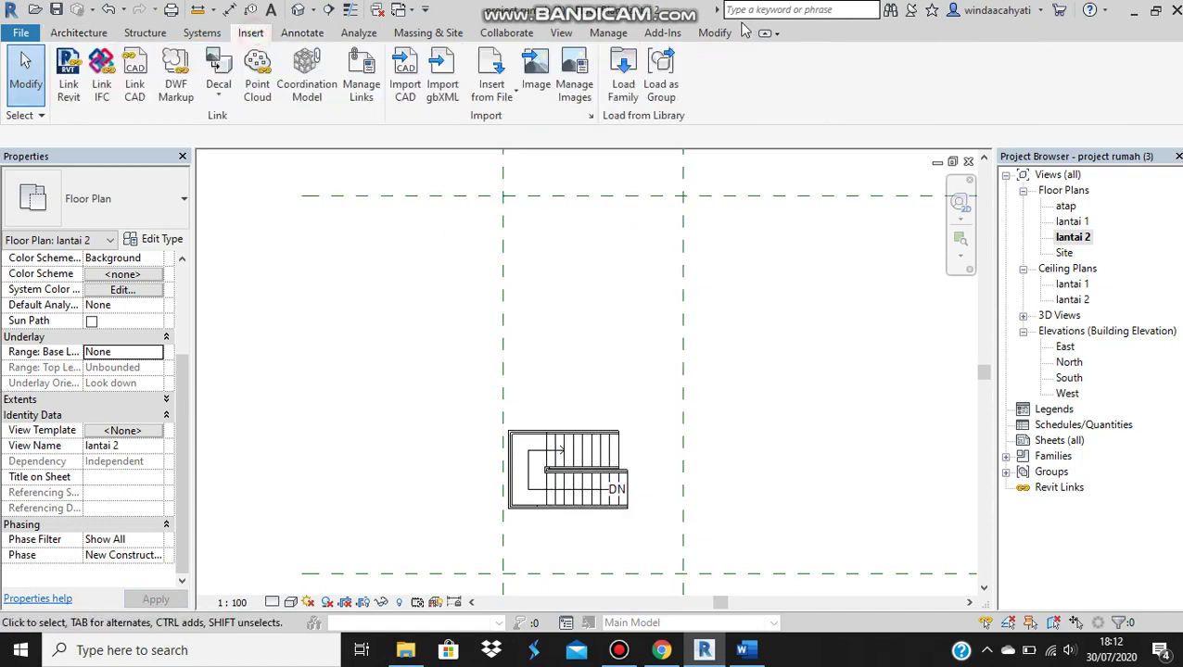
{"action": "left_click", "coordinate": [547, 100]}
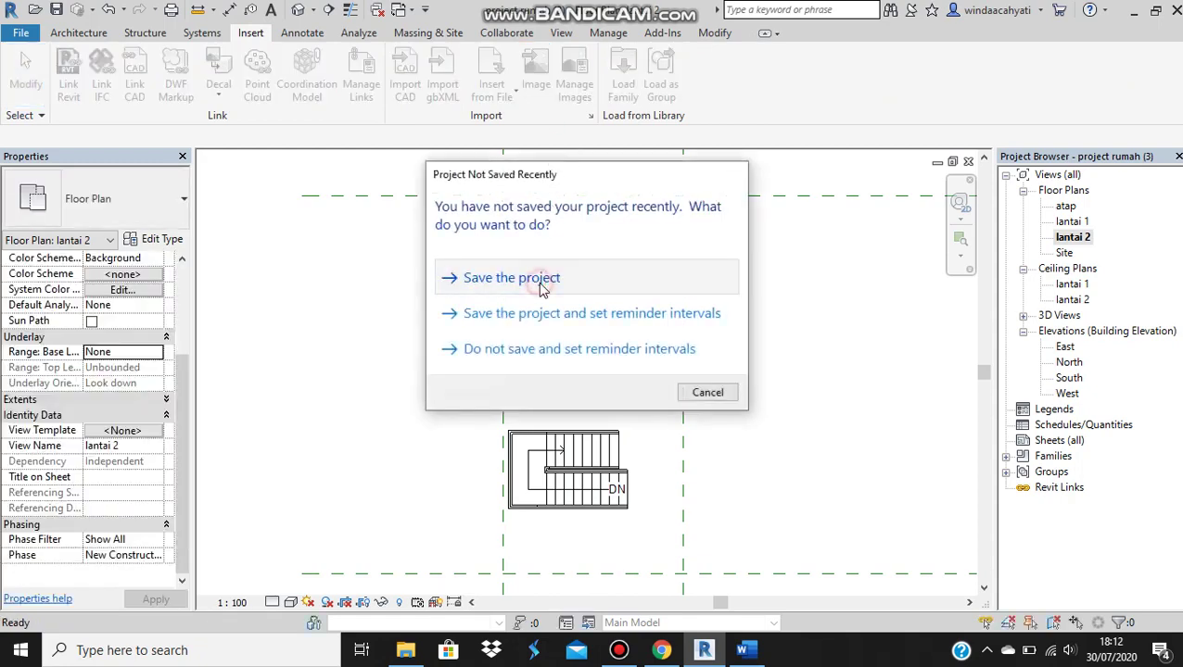
{"action": "left_click", "coordinate": [544, 287]}
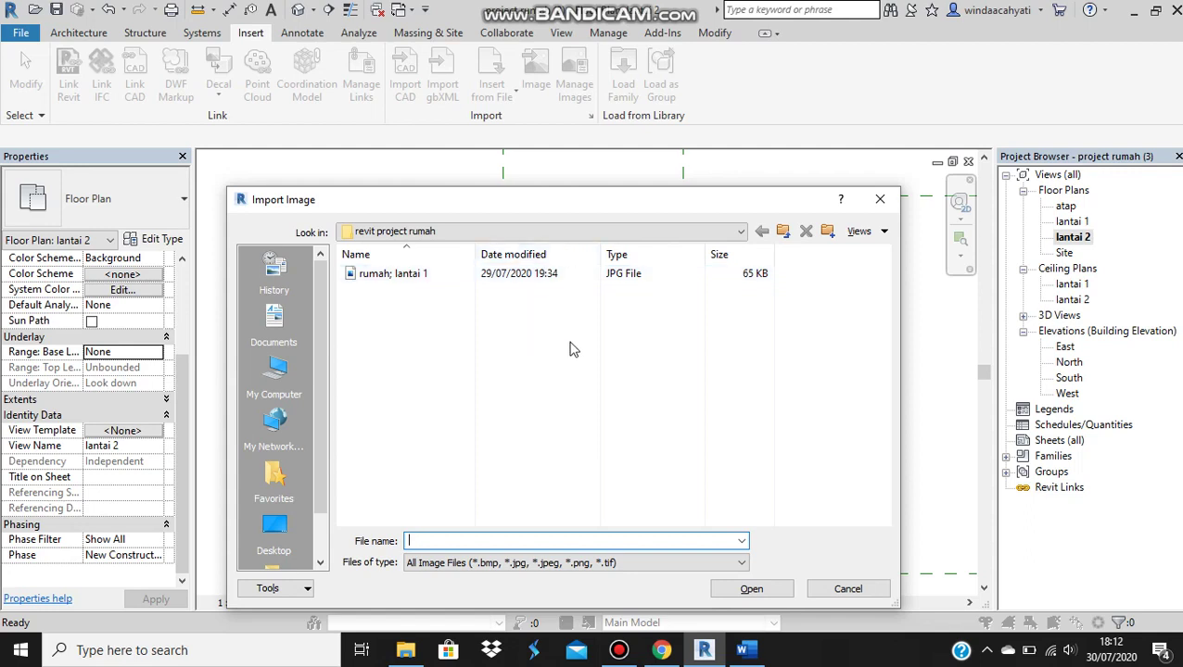
{"action": "left_click", "coordinate": [612, 278]}
- Place the 'rumah; lantai 1.jpg' raster image on the lantai 2 plan
{"action": "left_click", "coordinate": [752, 590]}
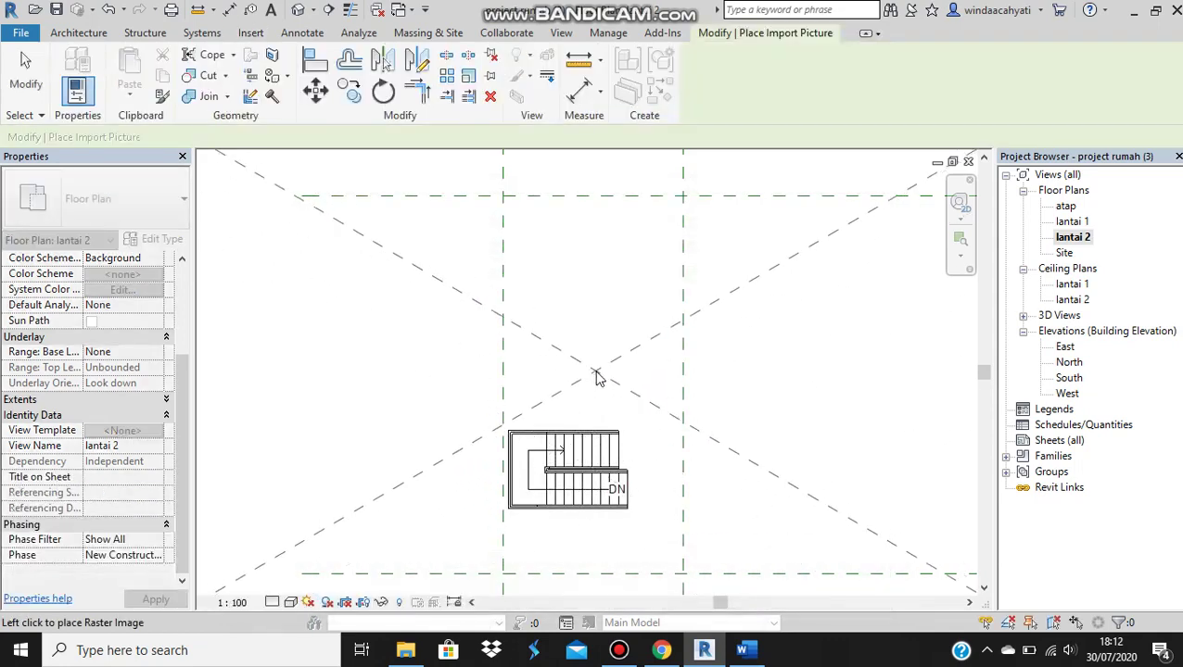
{"action": "left_click", "coordinate": [598, 377]}
{"action": "scroll", "coordinate": [603, 375], "scroll_direction": "down", "scroll_amount": 4}
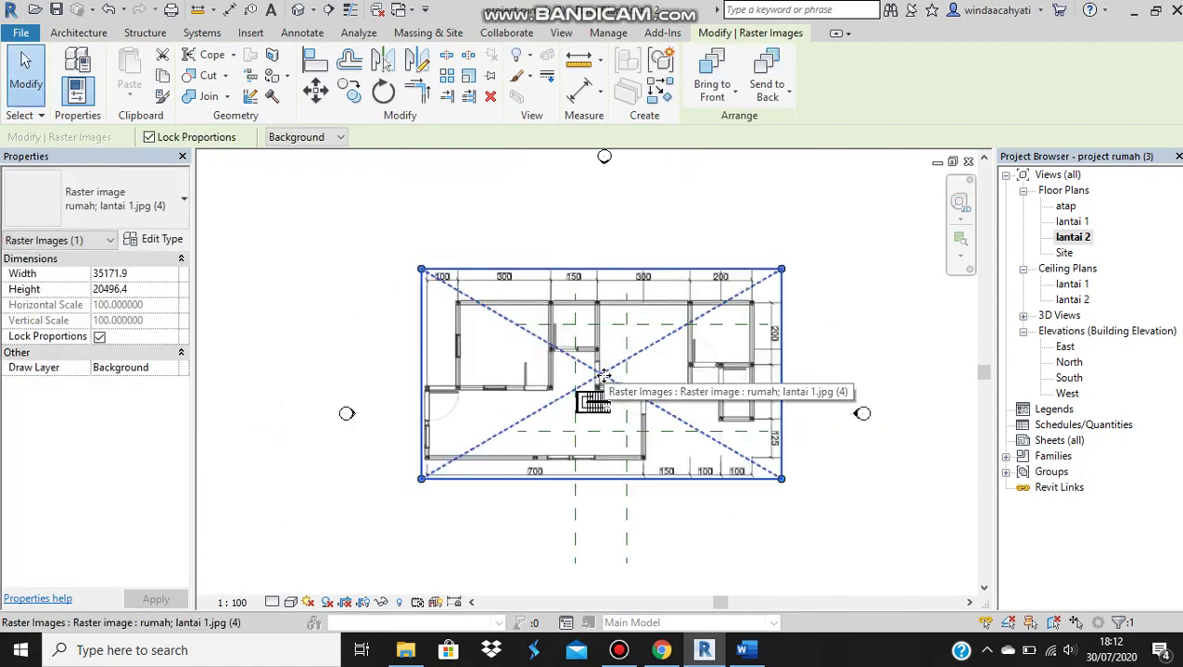
- Rotate the placed floor-plan image 90° so it stands upright
{"action": "left_click", "coordinate": [383, 90]}
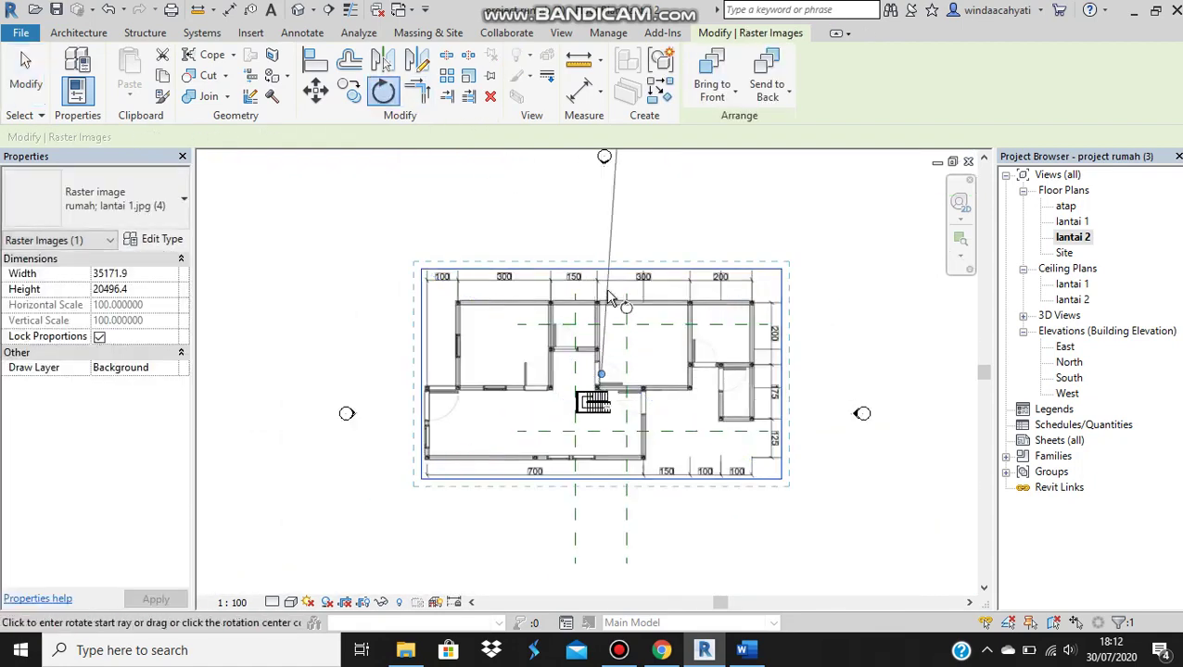
{"action": "left_click", "coordinate": [605, 265]}
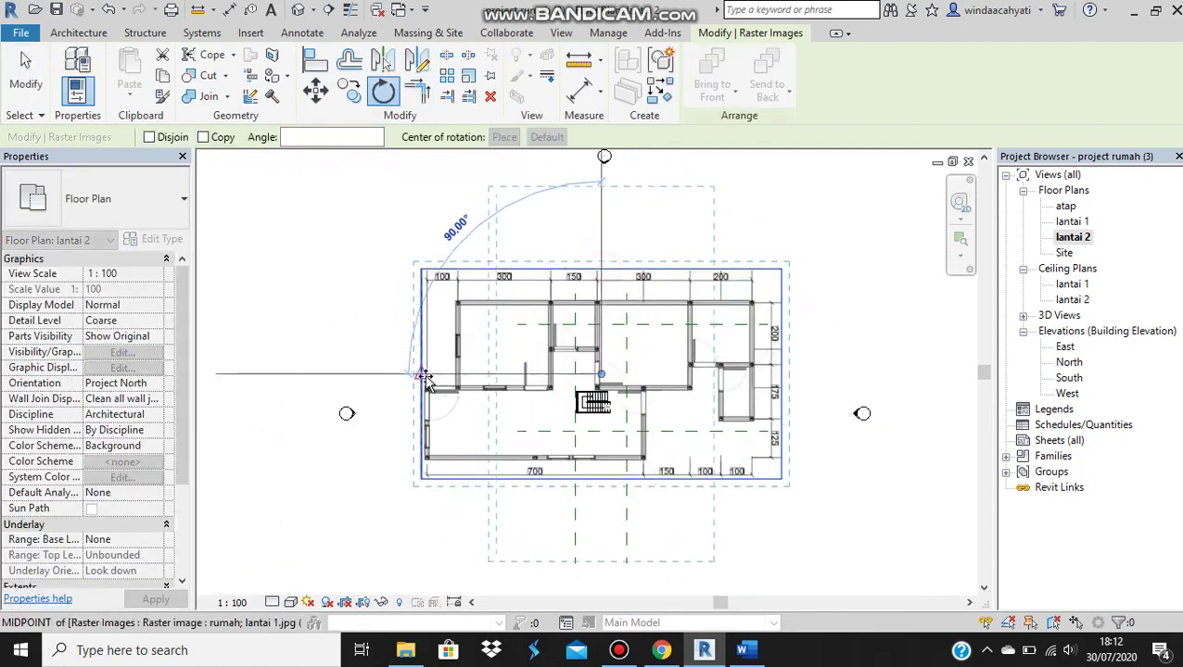
{"action": "left_click", "coordinate": [423, 376]}
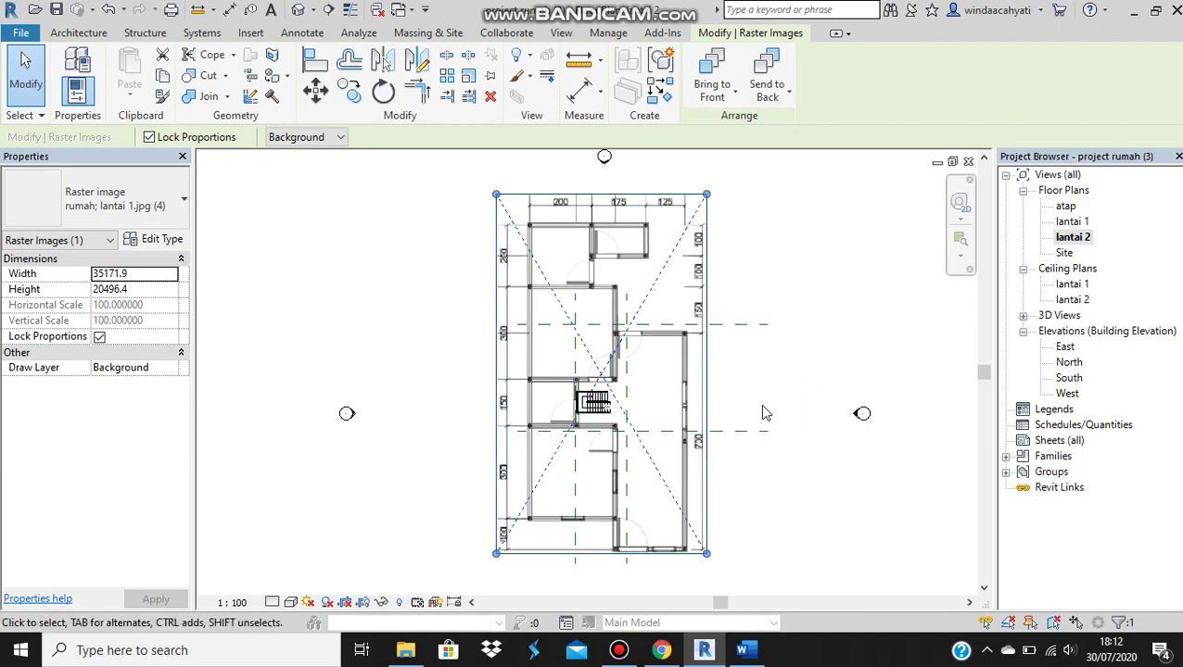
- Unlock the image's proportions and shrink it to about 13059.4 × 9380.7 toward the grid lines
{"action": "left_click", "coordinate": [99, 338]}
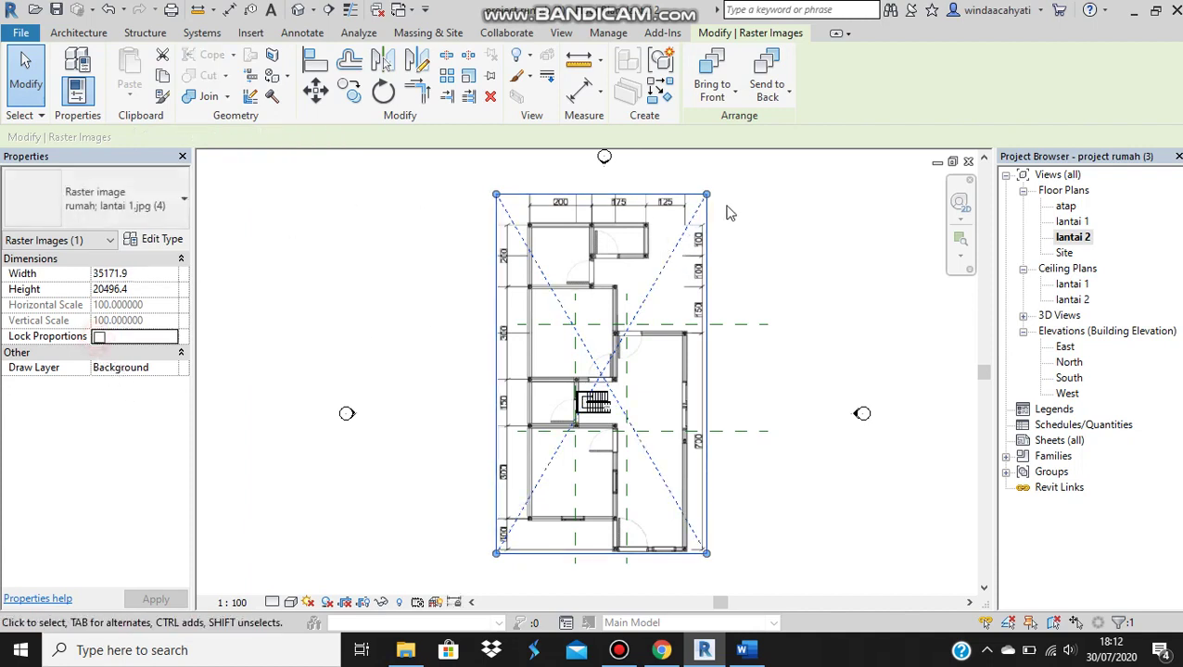
{"action": "left_click_drag", "start_coordinate": [706, 196], "coordinate": [672, 300]}
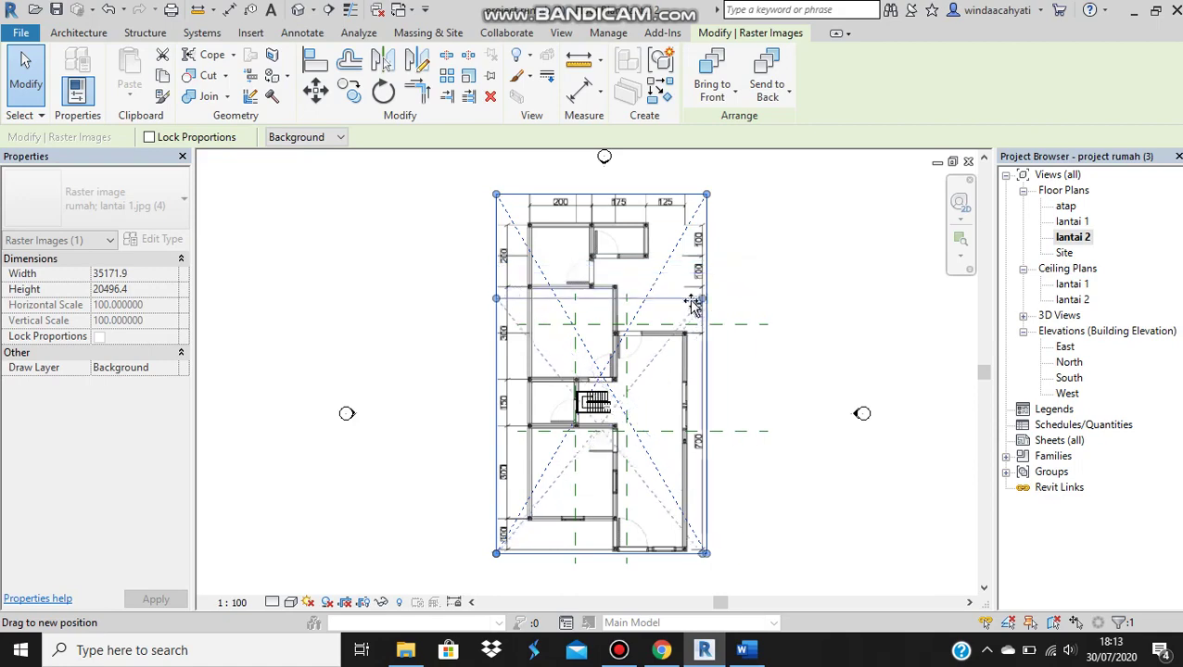
{"action": "left_click_drag", "start_coordinate": [572, 364], "coordinate": [614, 366]}
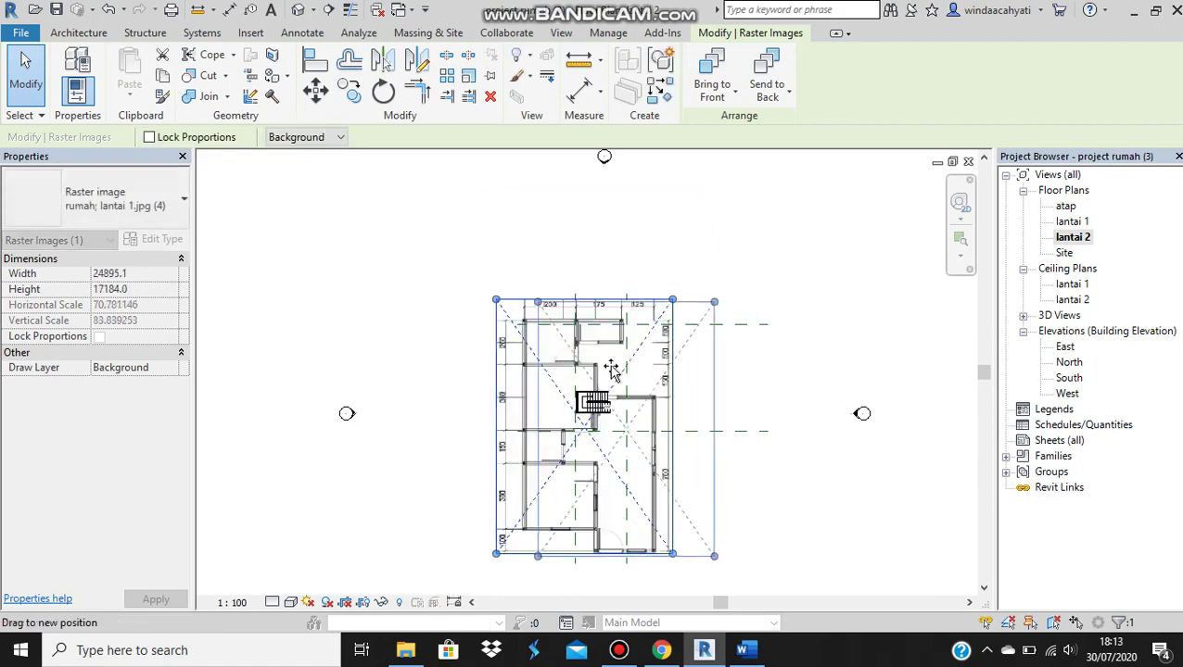
{"action": "scroll", "coordinate": [647, 401], "scroll_direction": "up", "scroll_amount": 1}
{"action": "scroll", "coordinate": [646, 401], "scroll_direction": "up", "scroll_amount": 1}
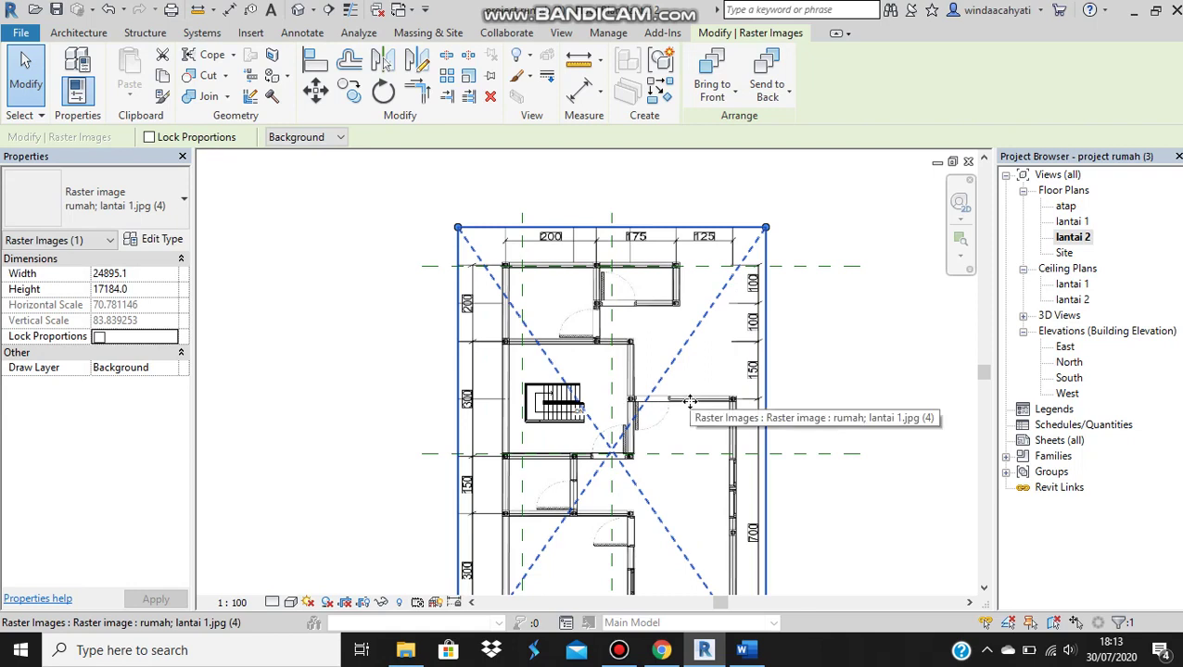
{"action": "scroll", "coordinate": [686, 413], "scroll_direction": "down", "scroll_amount": 2}
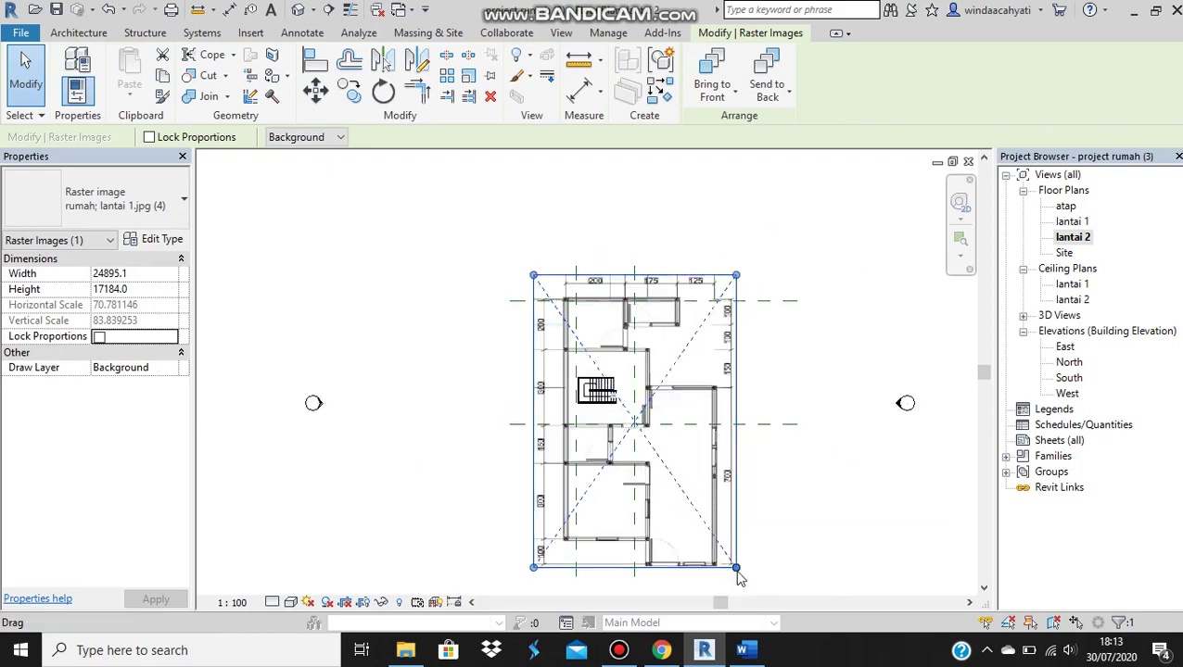
{"action": "scroll", "coordinate": [617, 447], "scroll_direction": "up", "scroll_amount": 1}
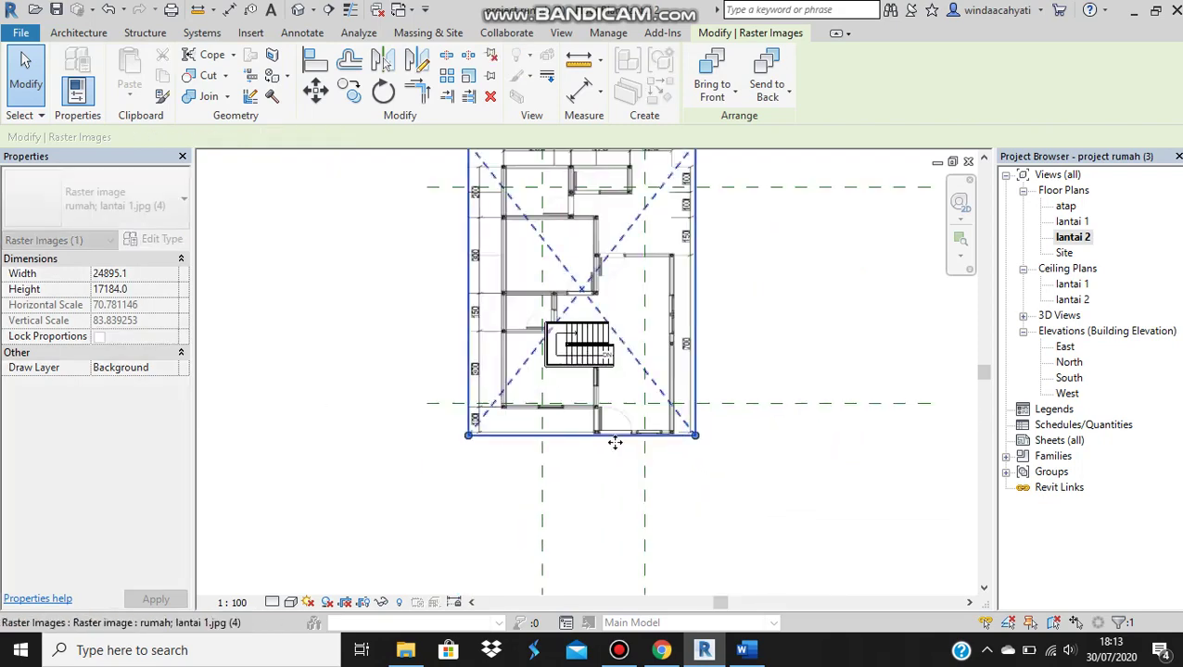
{"action": "left_click_drag", "start_coordinate": [696, 434], "coordinate": [644, 420]}
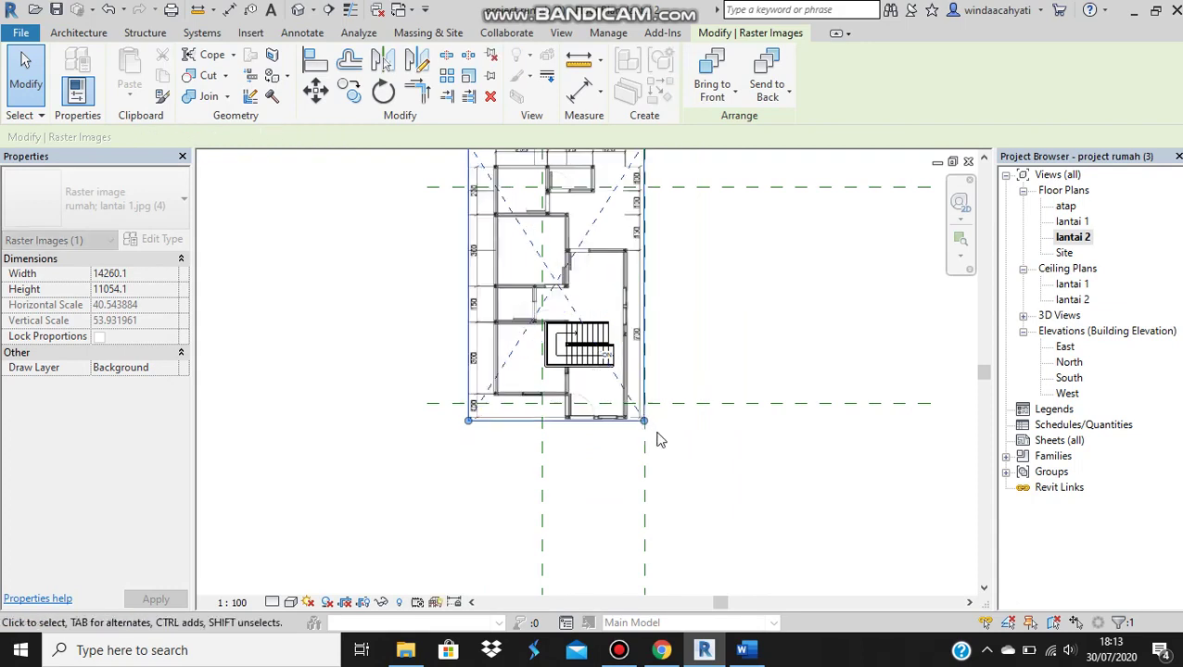
{"action": "scroll", "coordinate": [659, 440], "scroll_direction": "up", "scroll_amount": 1}
{"action": "mouse_move", "coordinate": [633, 482]}
{"action": "left_mouse_down"}
{"action": "mouse_move", "coordinate": [651, 397]}
{"action": "mouse_move", "coordinate": [668, 393]}
{"action": "left_mouse_up"}
{"action": "scroll", "coordinate": [652, 403], "scroll_direction": "up", "scroll_amount": 1}
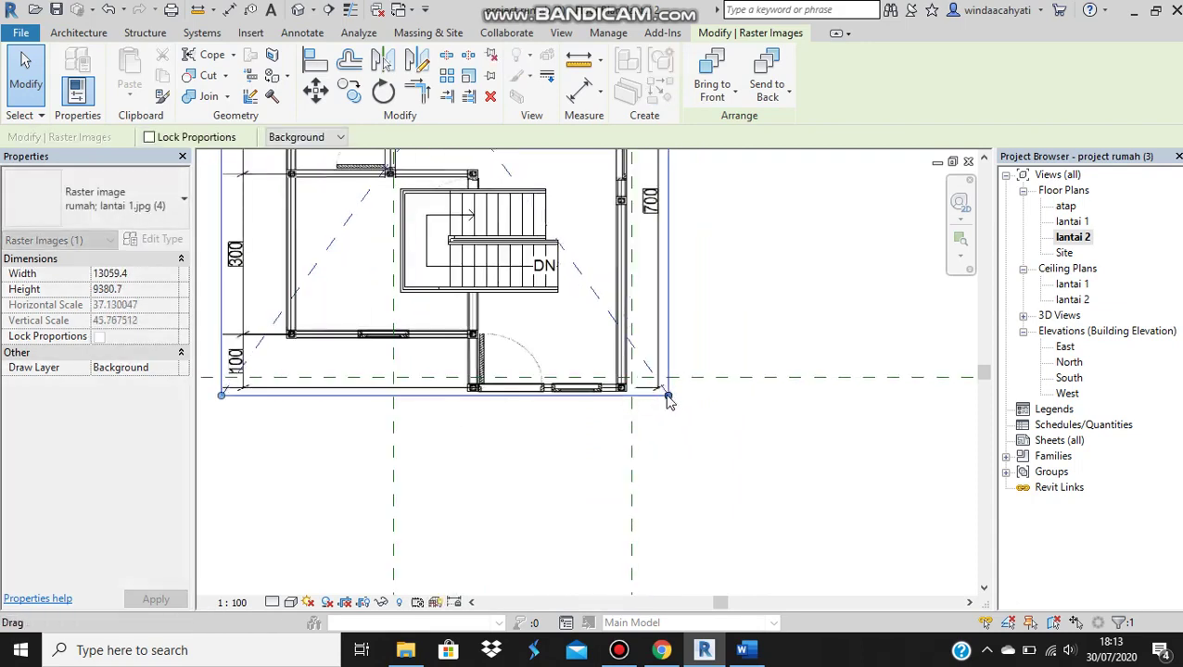
- Drag the image's bottom corners onto the grid intersections
{"action": "scroll", "coordinate": [671, 382], "scroll_direction": "up", "scroll_amount": 1}
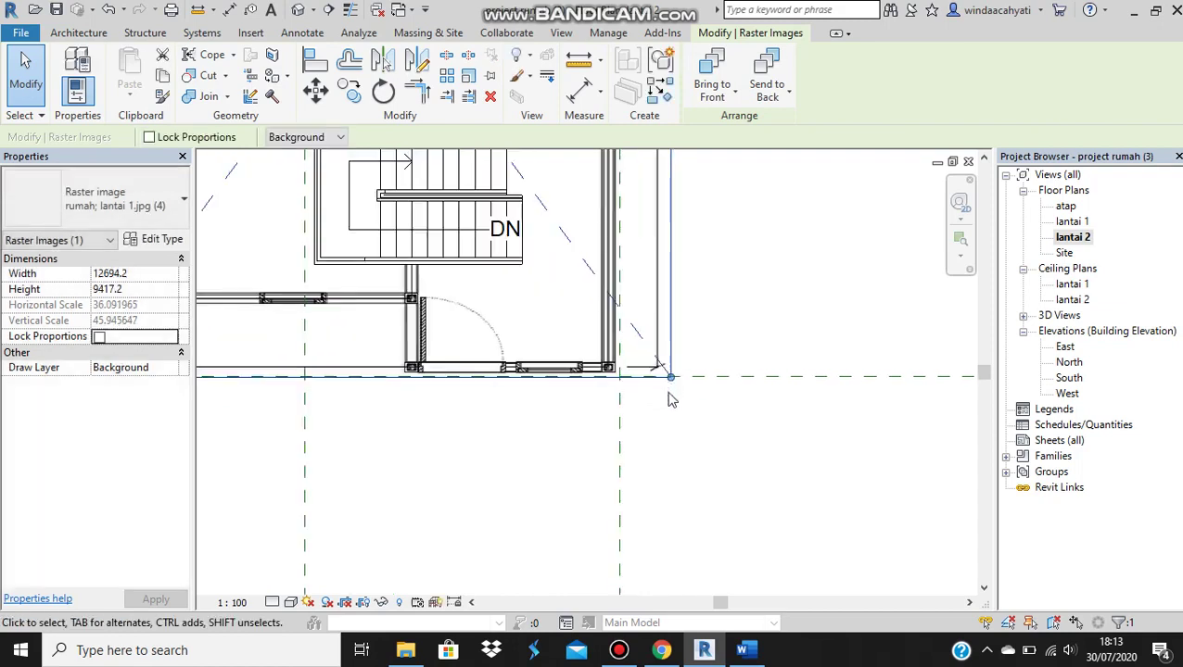
{"action": "left_click_drag", "start_coordinate": [673, 377], "coordinate": [678, 384]}
{"action": "left_click_drag", "start_coordinate": [677, 384], "coordinate": [678, 386]}
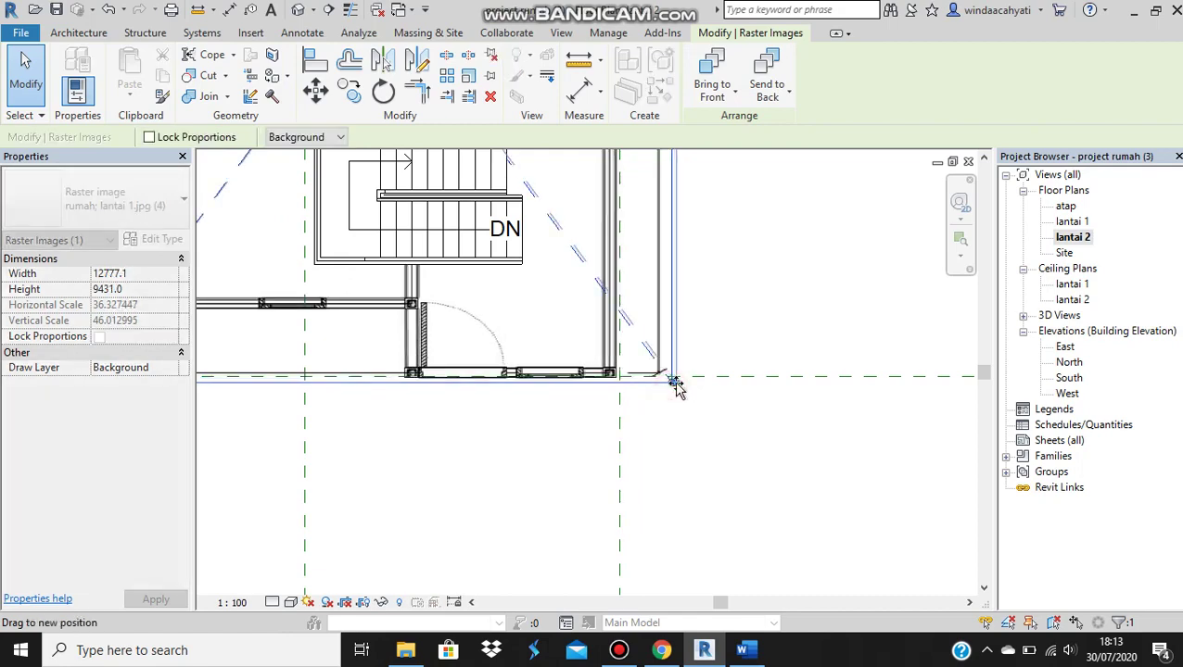
{"action": "middle_click_drag", "start_coordinate": [463, 368], "coordinate": [522, 508]}
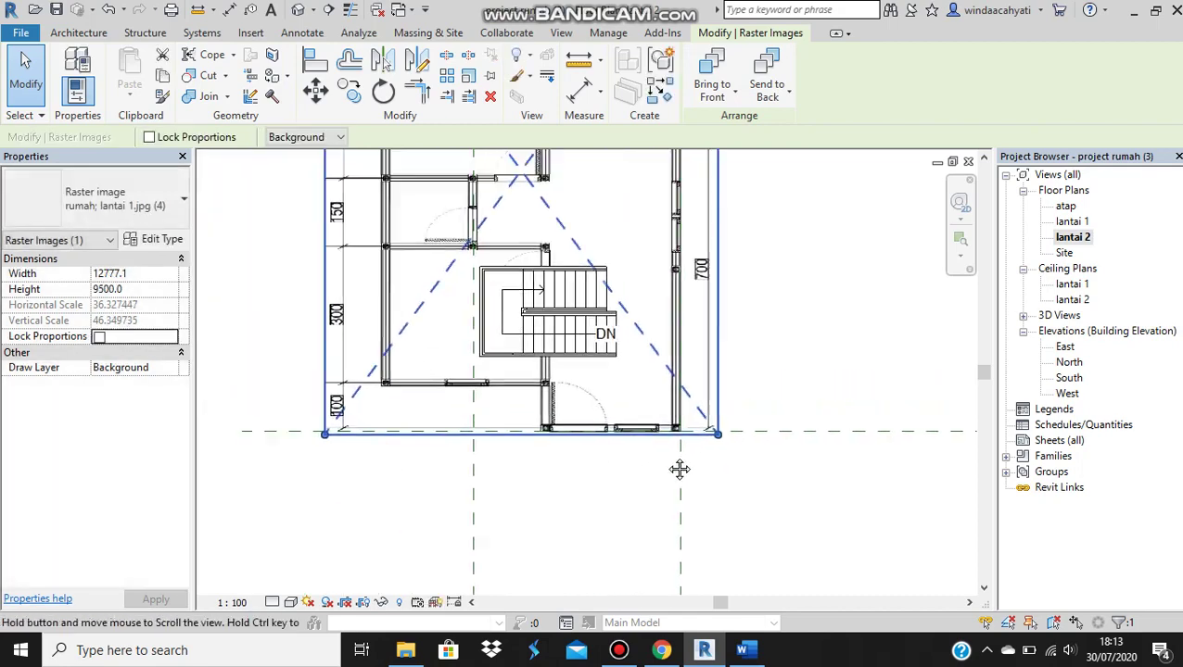
{"action": "mouse_move", "coordinate": [530, 502]}
{"action": "left_mouse_down"}
{"action": "mouse_move", "coordinate": [680, 501]}
{"action": "mouse_move", "coordinate": [641, 509]}
{"action": "left_mouse_up"}
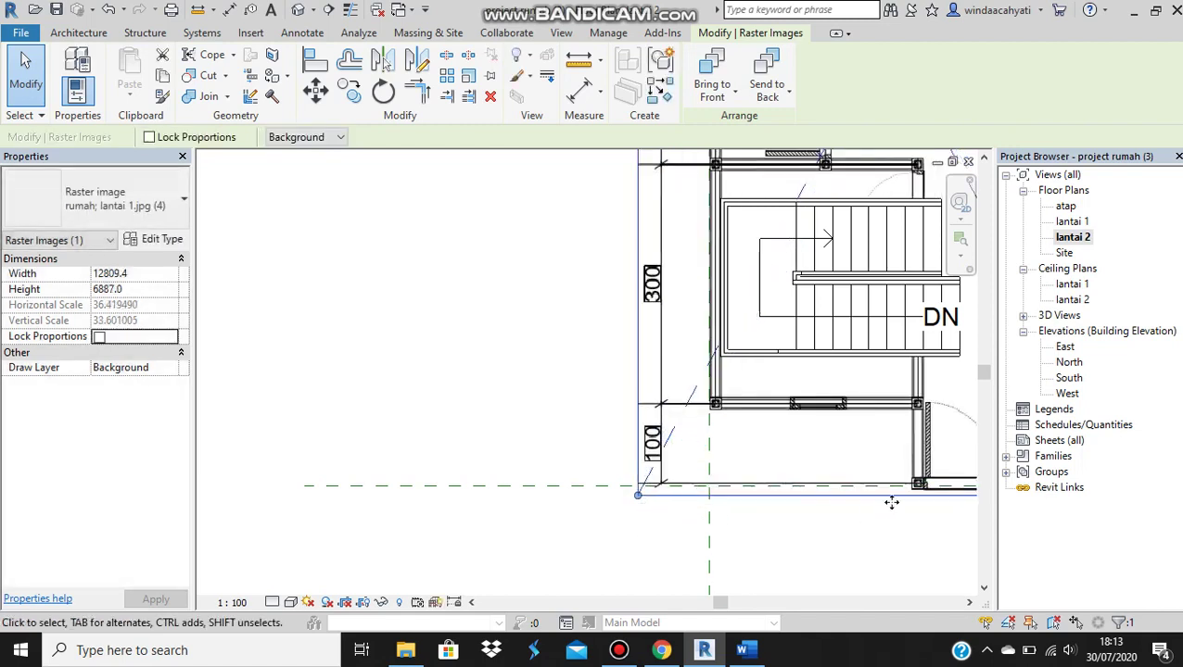
{"action": "middle_click_drag", "start_coordinate": [891, 502], "coordinate": [712, 480]}
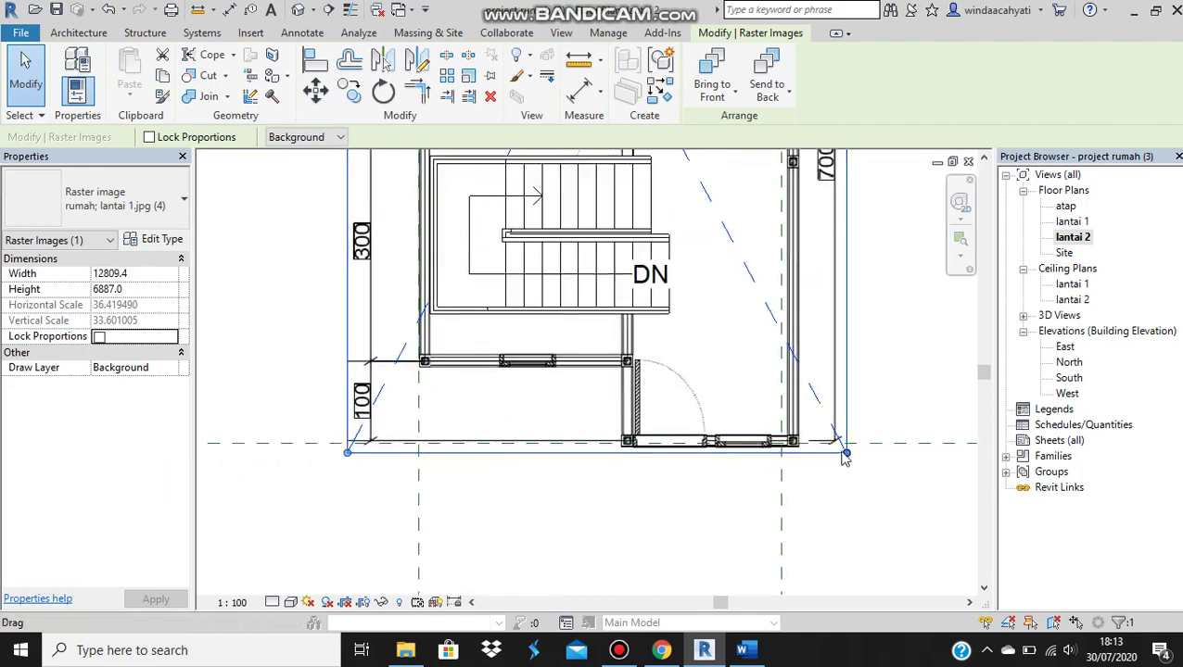
{"action": "mouse_move", "coordinate": [845, 452]}
{"action": "left_mouse_down"}
{"action": "mouse_move", "coordinate": [815, 457]}
{"action": "mouse_move", "coordinate": [826, 451]}
{"action": "left_mouse_up"}
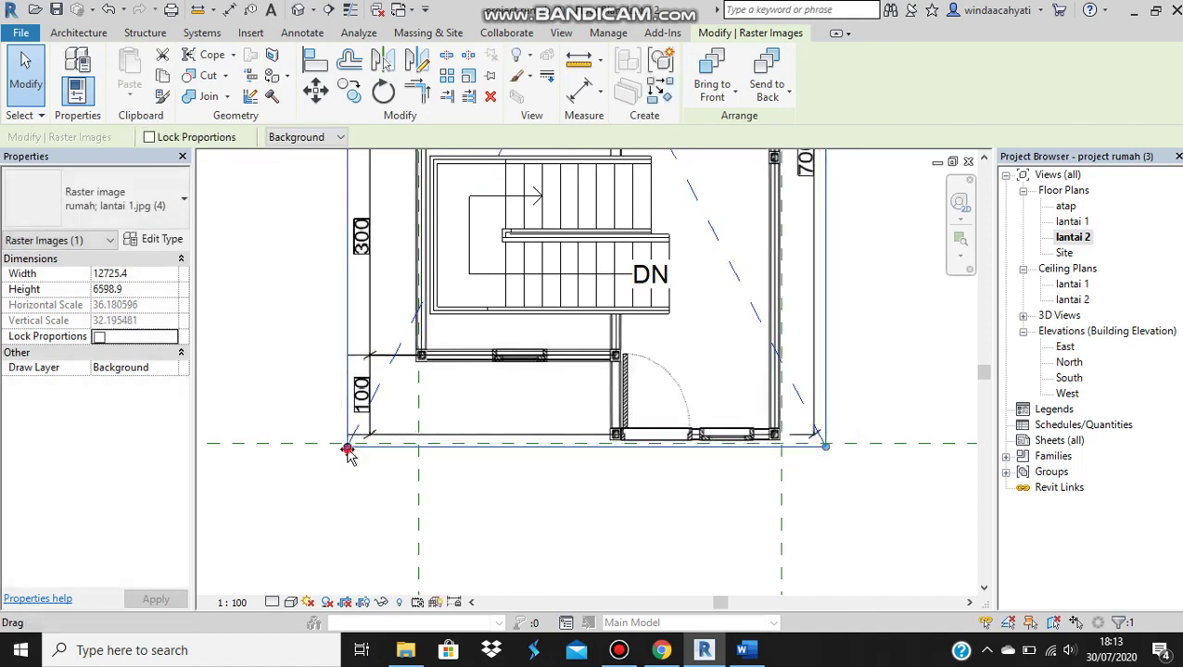
{"action": "left_click_drag", "start_coordinate": [348, 446], "coordinate": [352, 448]}
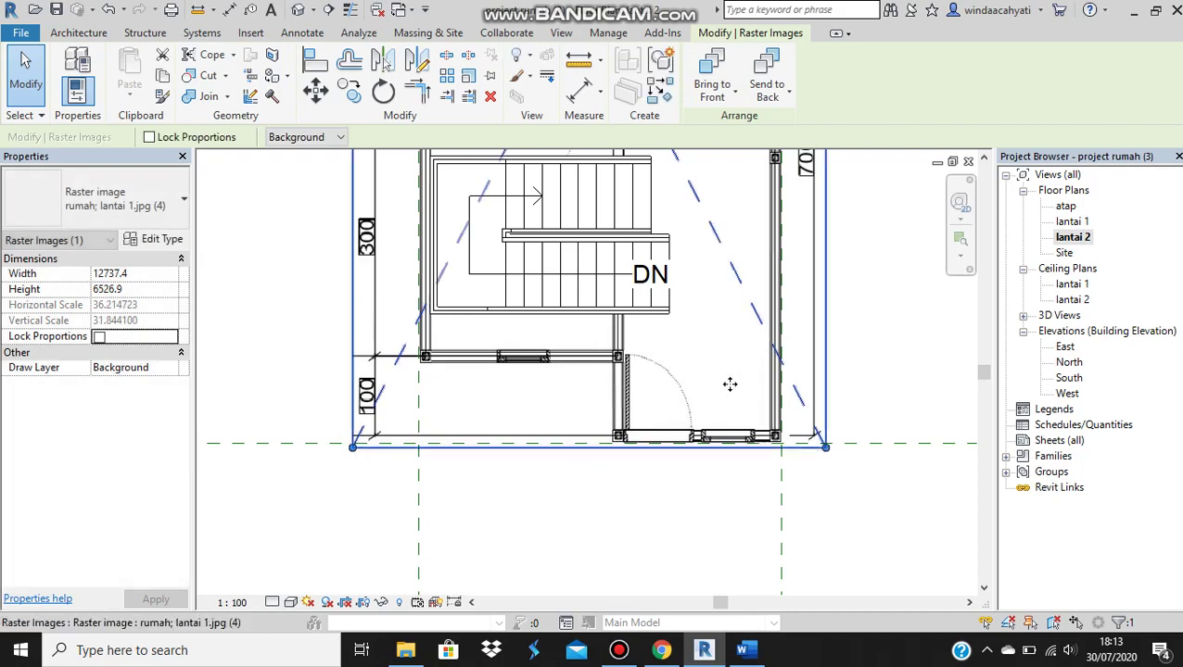
- Pull the image's top edge down to the grid, bringing it to 11418.4 × 6481.6
{"action": "scroll", "coordinate": [729, 383], "scroll_direction": "down", "scroll_amount": 2}
{"action": "middle_click_drag", "start_coordinate": [741, 442], "coordinate": [732, 639]}
{"action": "scroll", "coordinate": [709, 308], "scroll_direction": "down", "scroll_amount": 2}
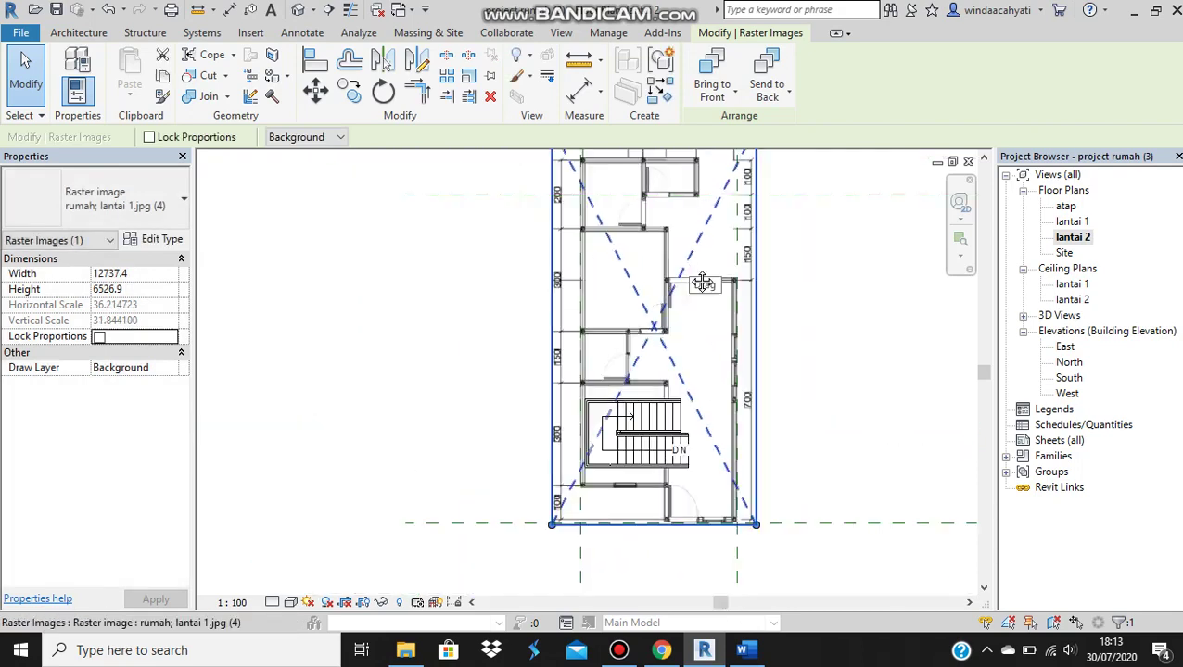
{"action": "middle_click_drag", "start_coordinate": [703, 272], "coordinate": [673, 436]}
{"action": "mouse_move", "coordinate": [729, 281]}
{"action": "left_mouse_down"}
{"action": "mouse_move", "coordinate": [731, 336]}
{"action": "mouse_move", "coordinate": [723, 320]}
{"action": "left_mouse_up"}
{"action": "scroll", "coordinate": [731, 334], "scroll_direction": "up", "scroll_amount": 2}
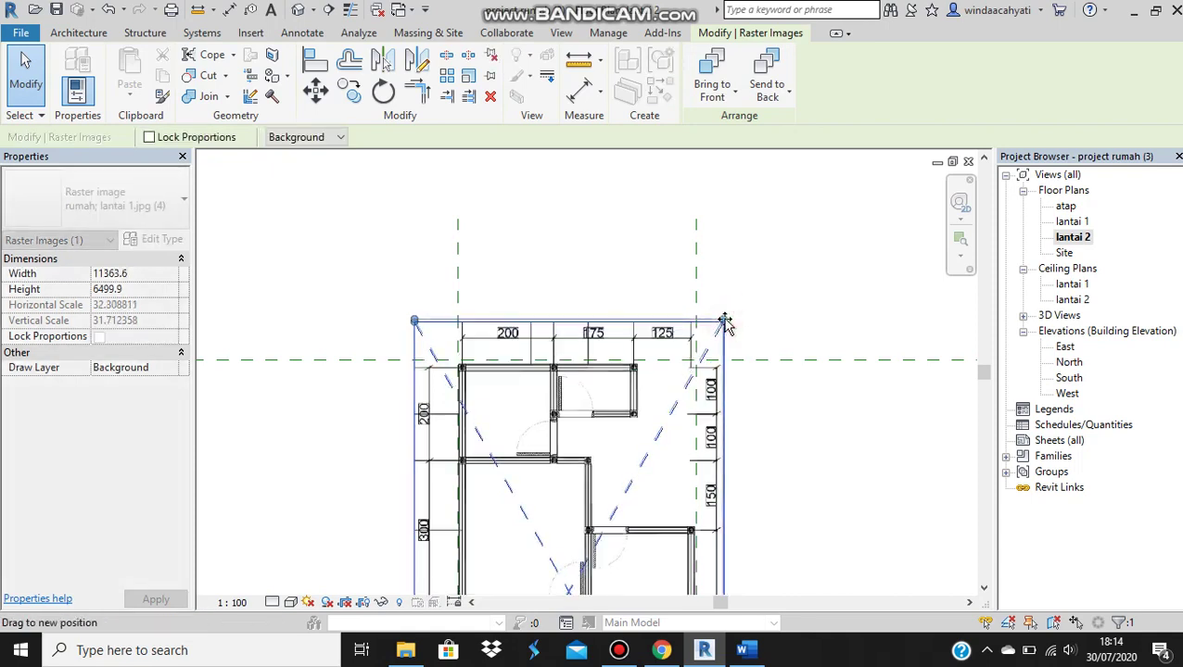
{"action": "middle_click_drag", "start_coordinate": [730, 396], "coordinate": [728, 300]}
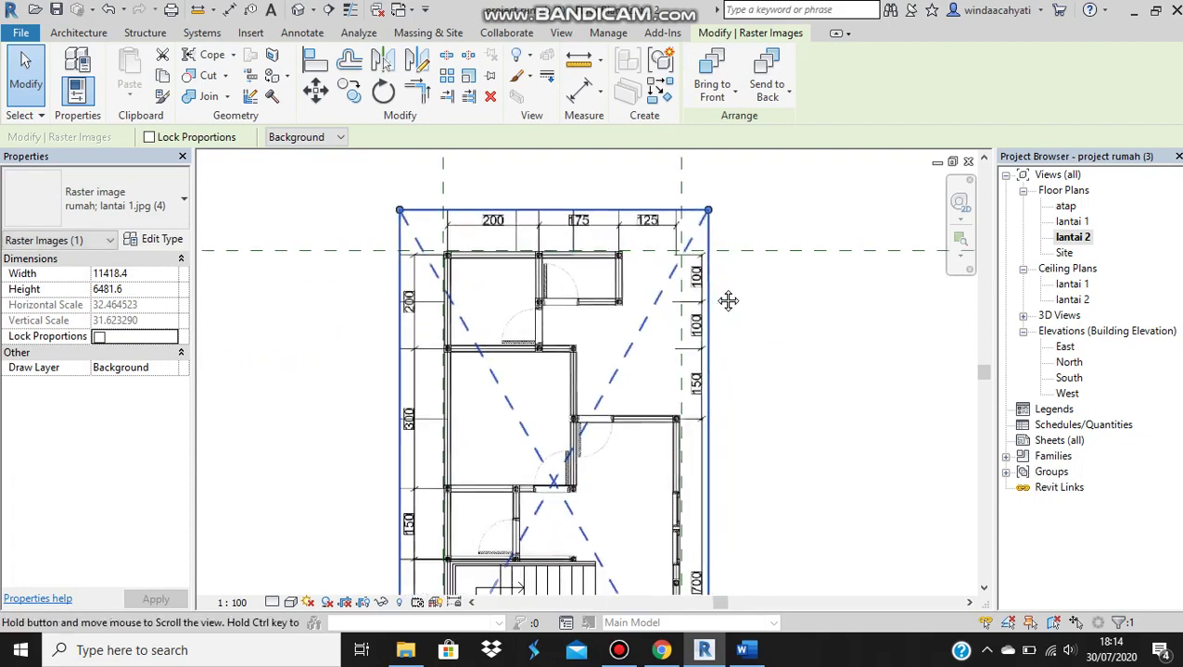
{"action": "middle_click_drag", "start_coordinate": [694, 435], "coordinate": [693, 261]}
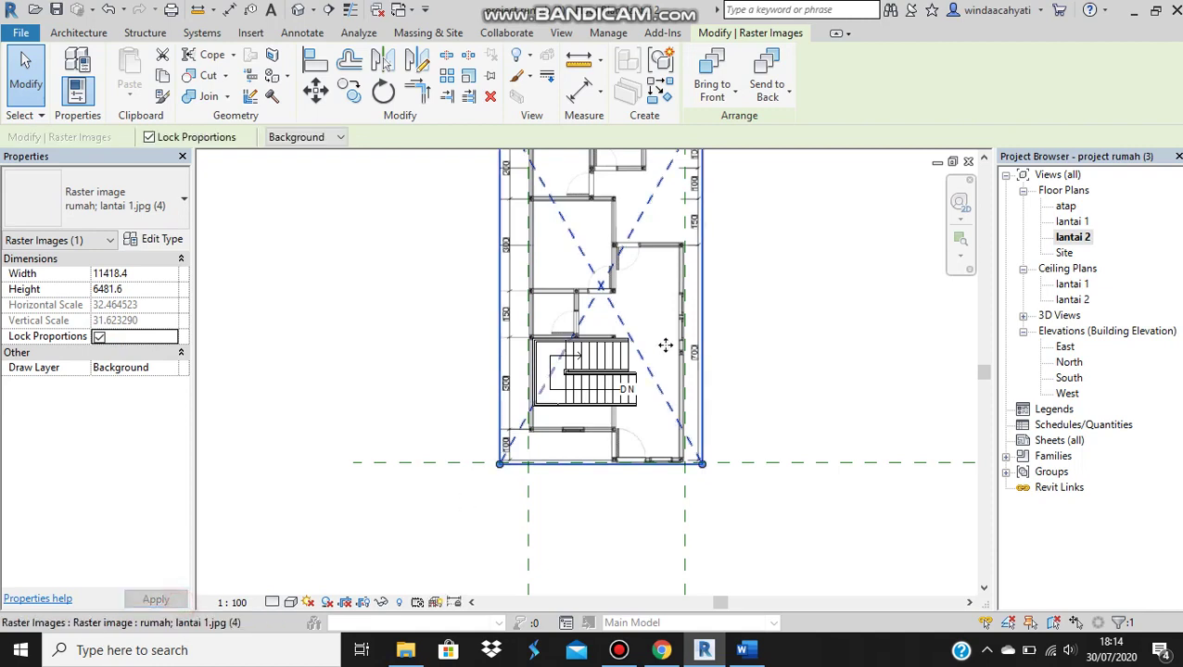
{"action": "middle_click_drag", "start_coordinate": [664, 344], "coordinate": [666, 450]}
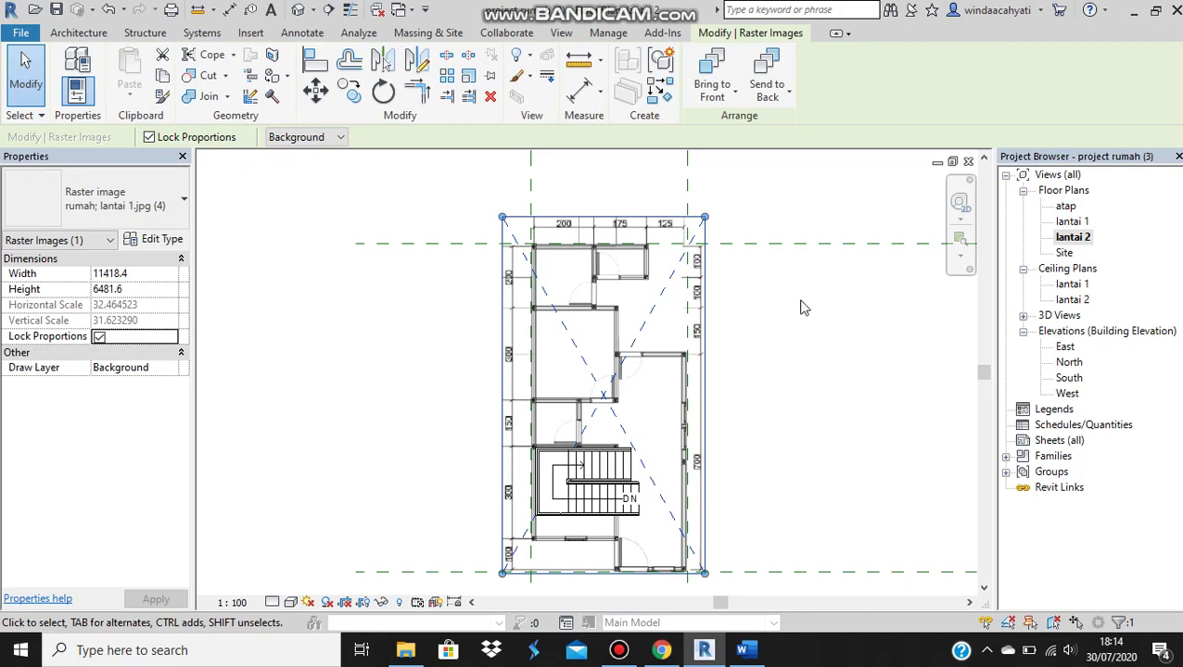
- Start a 150mm Structural Foundation: Slab on level lantai 2
{"action": "left_click", "coordinate": [146, 33]}
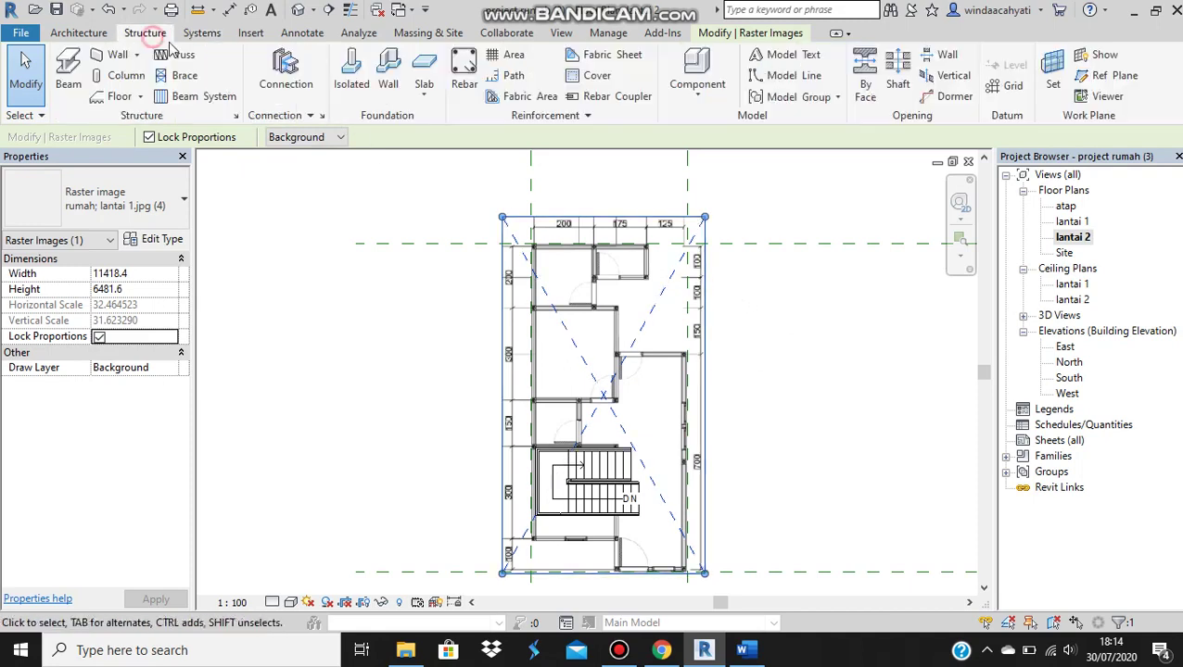
{"action": "left_click", "coordinate": [426, 100]}
{"action": "left_click", "coordinate": [437, 125]}
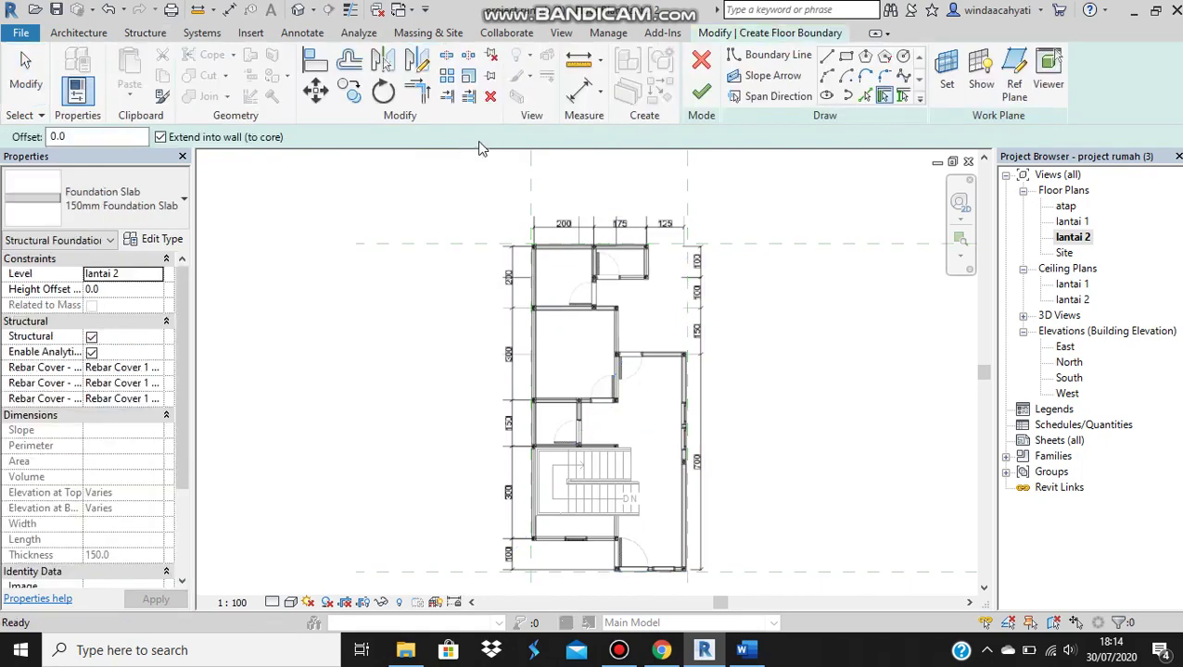
- Draw straight boundary lines from the top-left corner along the top edge and down the right wall
{"action": "left_click", "coordinate": [827, 57]}
{"action": "scroll", "coordinate": [526, 243], "scroll_direction": "up", "scroll_amount": 2}
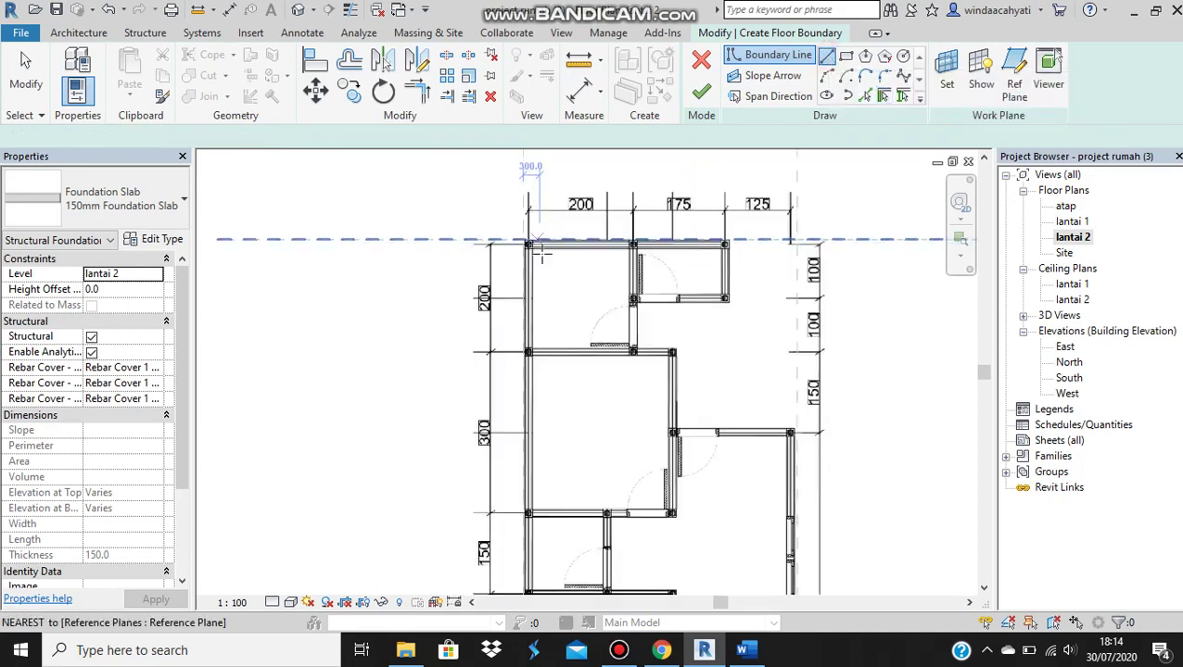
{"action": "scroll", "coordinate": [526, 243], "scroll_direction": "up", "scroll_amount": 3}
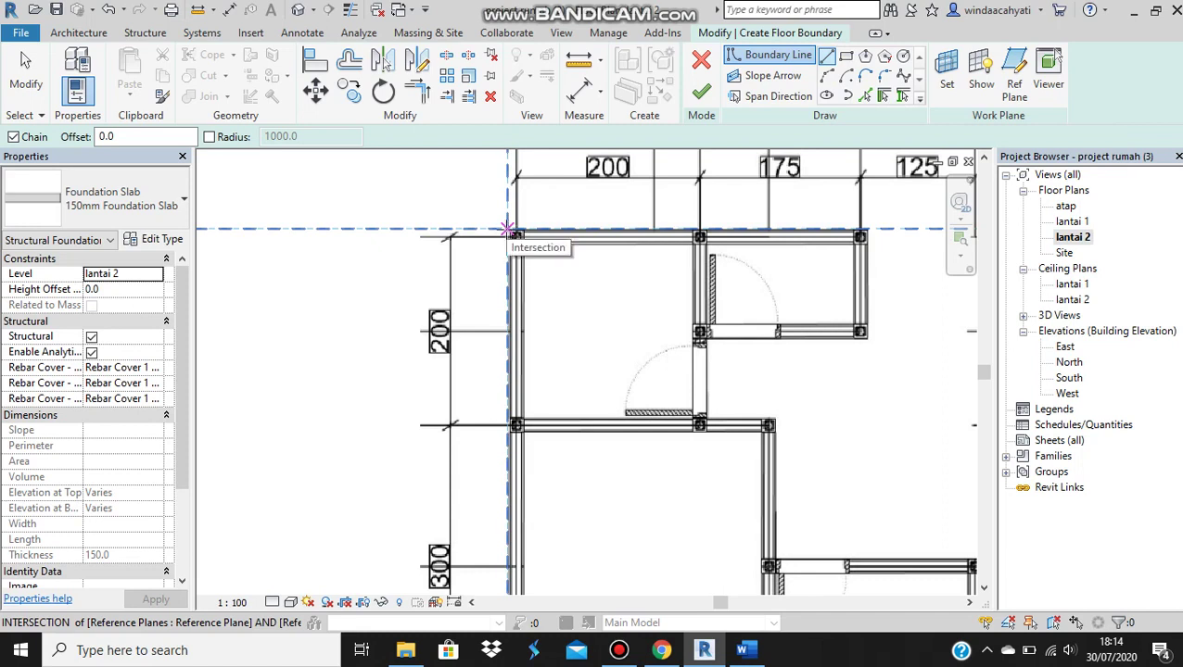
{"action": "left_click", "coordinate": [506, 227]}
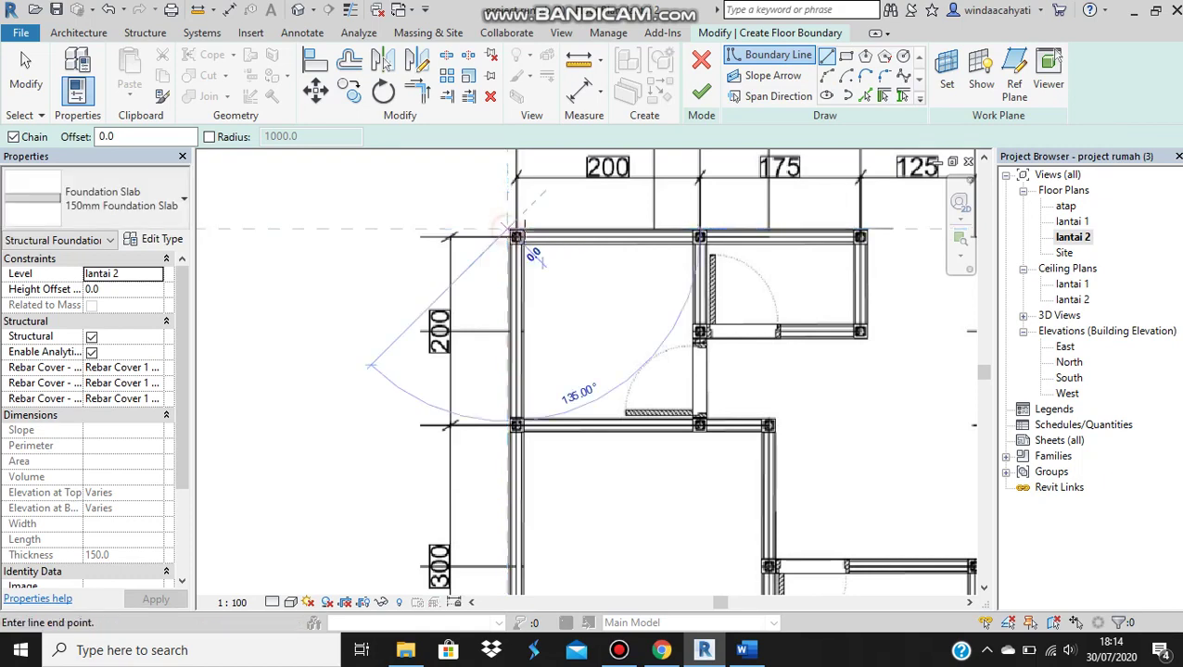
{"action": "scroll", "coordinate": [871, 243], "scroll_direction": "down", "scroll_amount": 2}
{"action": "middle_click_drag", "start_coordinate": [872, 250], "coordinate": [607, 266]}
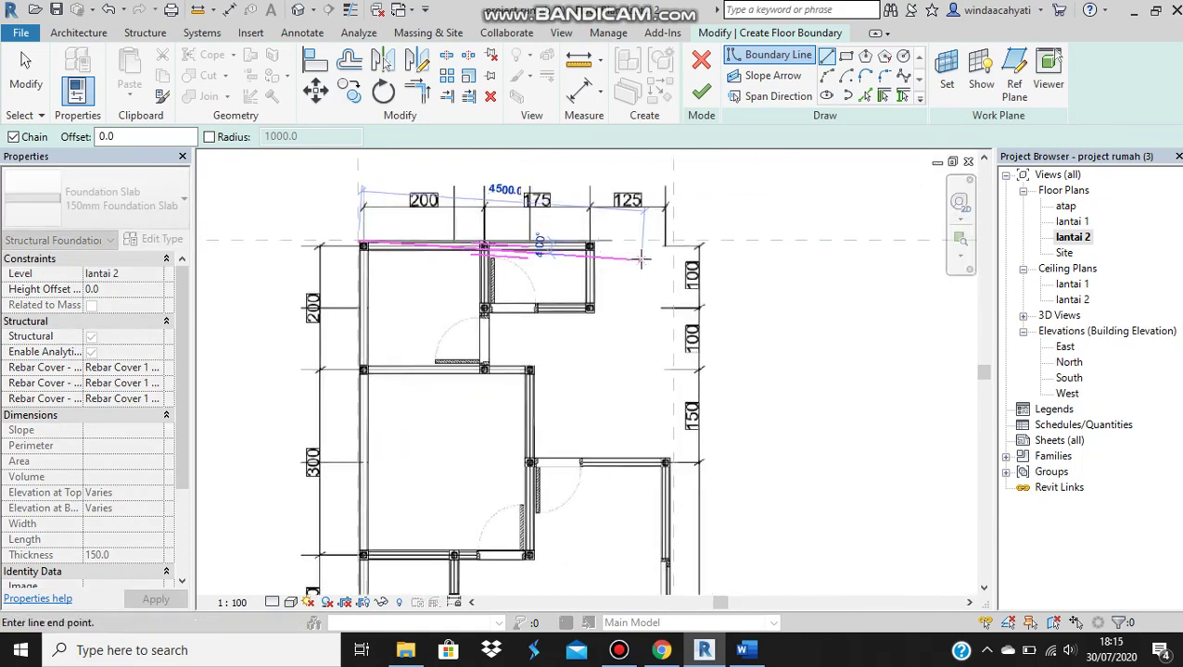
{"action": "scroll", "coordinate": [673, 263], "scroll_direction": "up", "scroll_amount": 3}
{"action": "left_click", "coordinate": [697, 227]}
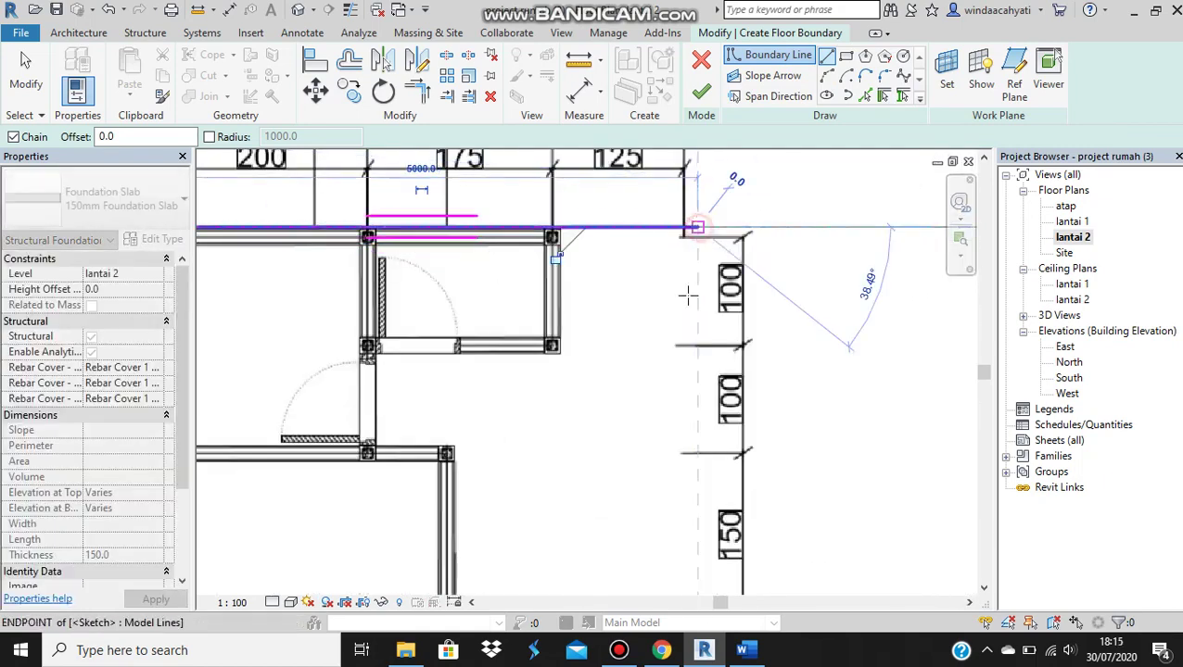
{"action": "scroll", "coordinate": [693, 445], "scroll_direction": "down", "scroll_amount": 2}
{"action": "middle_click_drag", "start_coordinate": [694, 444], "coordinate": [683, 266]}
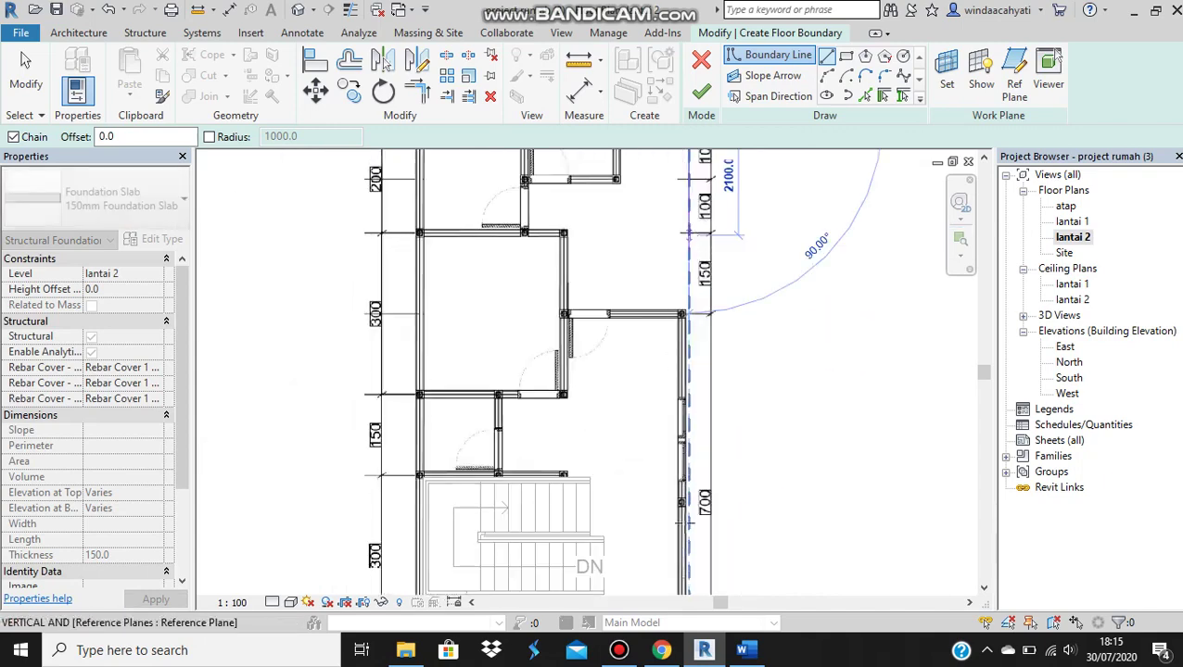
{"action": "scroll", "coordinate": [688, 524], "scroll_direction": "down", "scroll_amount": 2}
{"action": "scroll", "coordinate": [670, 409], "scroll_direction": "up", "scroll_amount": 2}
{"action": "scroll", "coordinate": [672, 399], "scroll_direction": "up", "scroll_amount": 2}
{"action": "scroll", "coordinate": [677, 384], "scroll_direction": "up", "scroll_amount": 2}
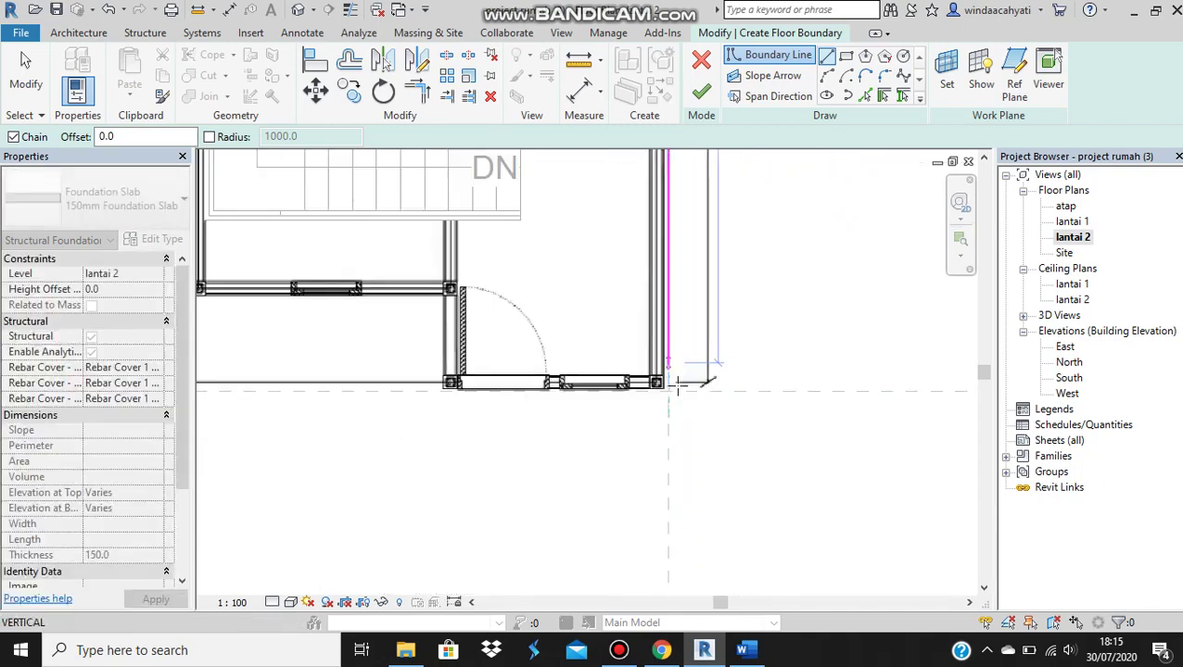
{"action": "left_click", "coordinate": [668, 391]}
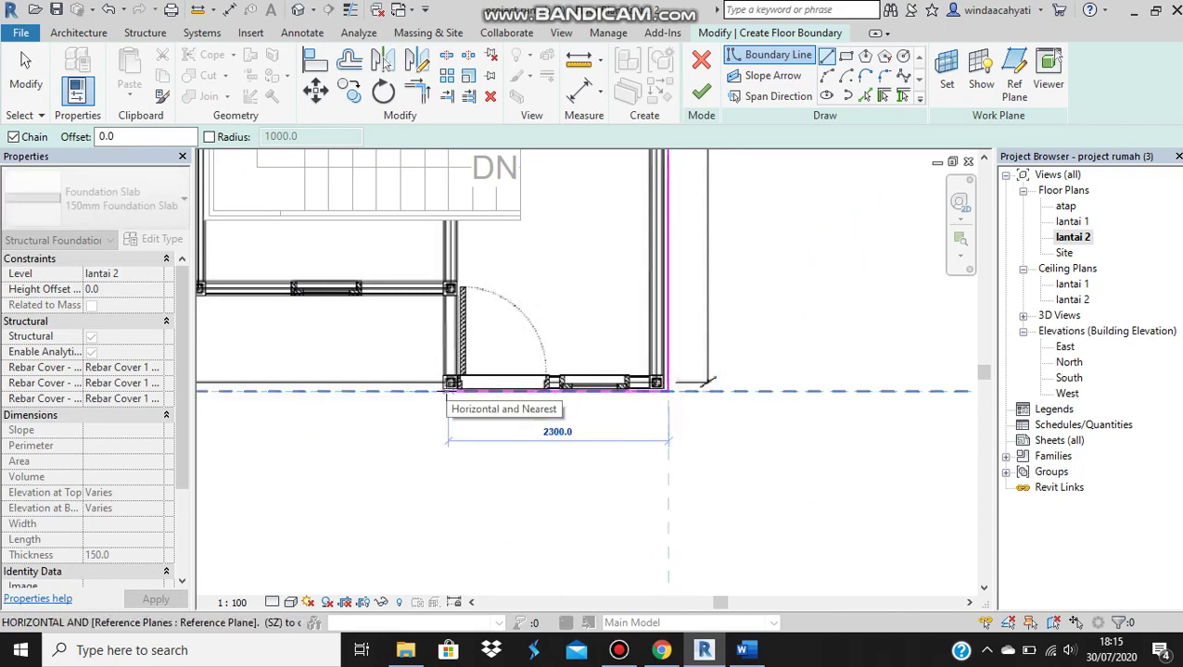
- Continue the boundary along the bottom walls and up the left side toward the top-left corner
{"action": "scroll", "coordinate": [446, 390], "scroll_direction": "up", "scroll_amount": 2}
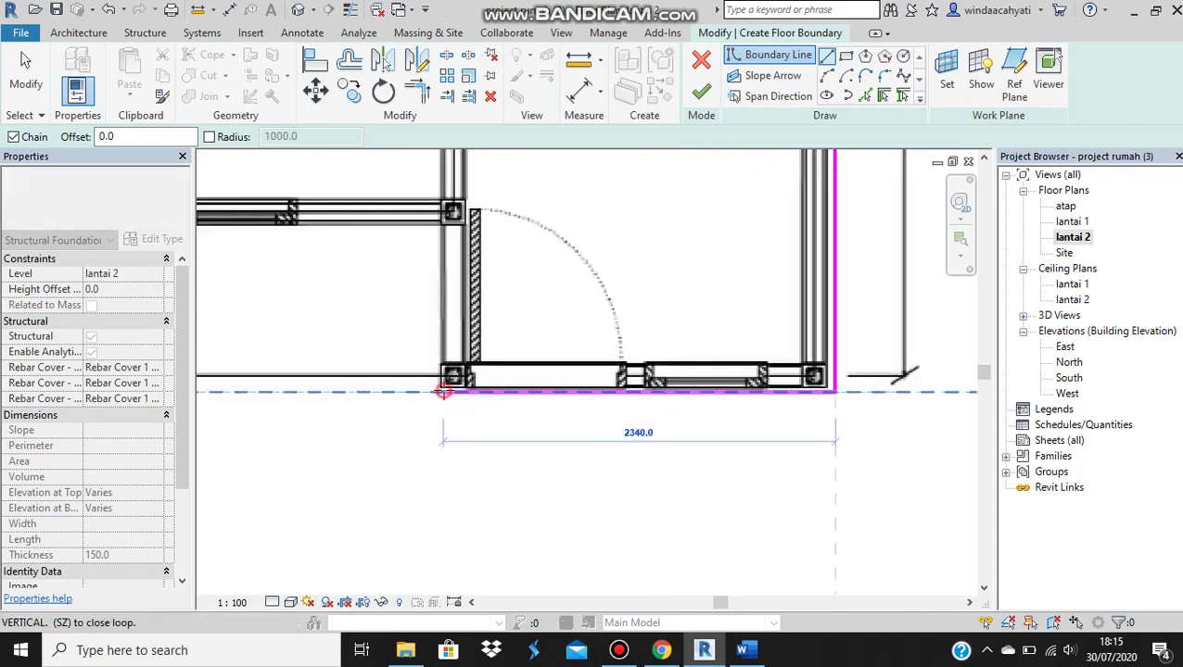
{"action": "left_click", "coordinate": [443, 392]}
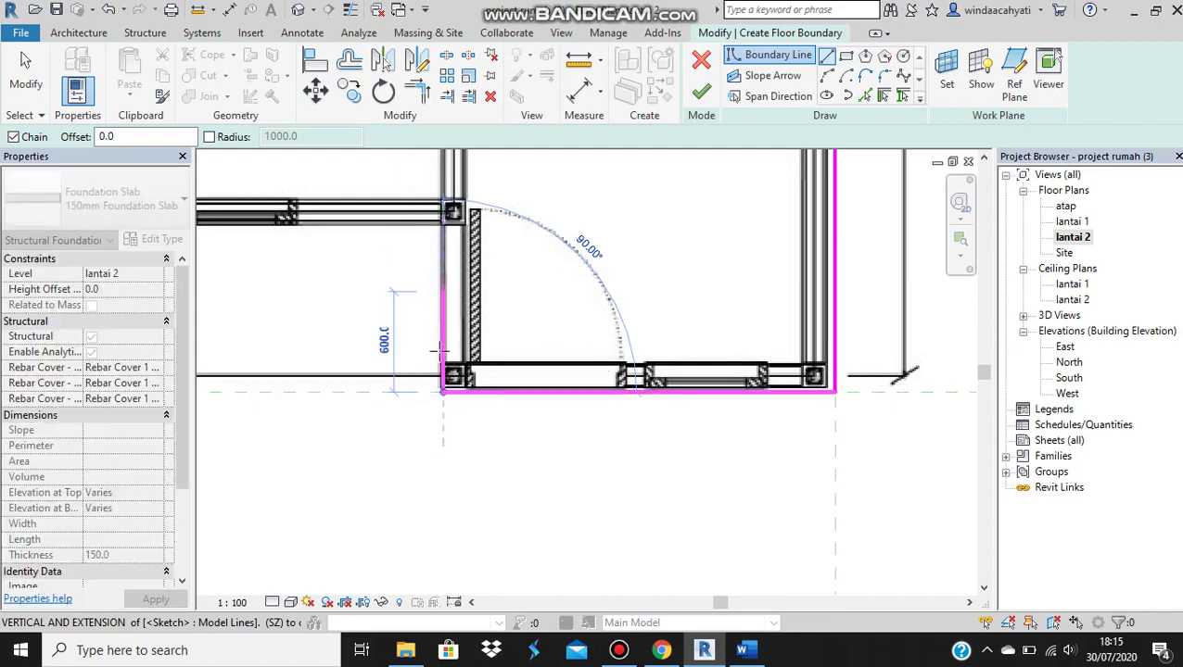
{"action": "middle_click_drag", "start_coordinate": [396, 397], "coordinate": [818, 403]}
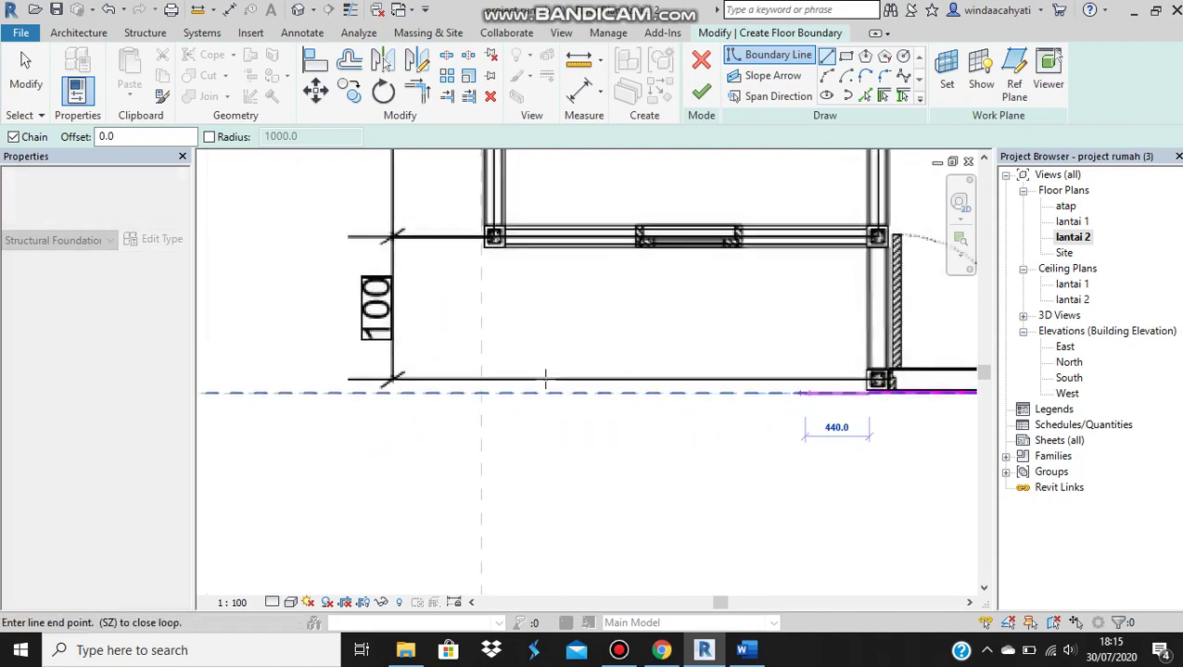
{"action": "scroll", "coordinate": [450, 385], "scroll_direction": "up", "scroll_amount": 1}
{"action": "scroll", "coordinate": [449, 385], "scroll_direction": "up", "scroll_amount": 2}
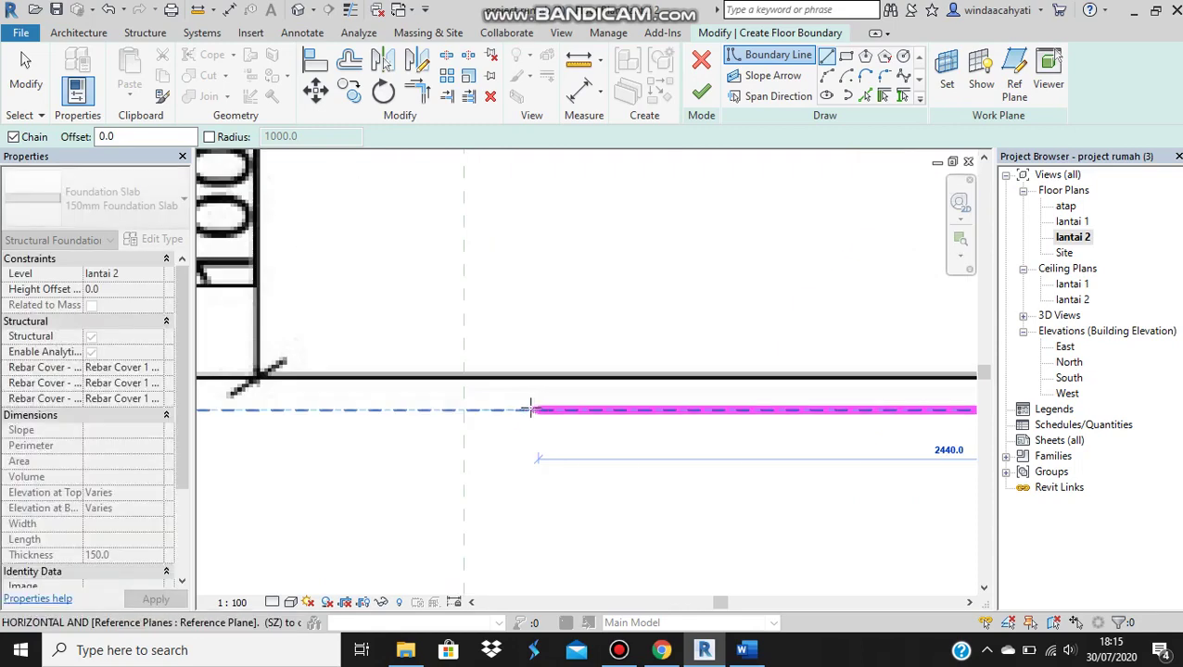
{"action": "left_click", "coordinate": [463, 410]}
{"action": "scroll", "coordinate": [478, 398], "scroll_direction": "down", "scroll_amount": 2}
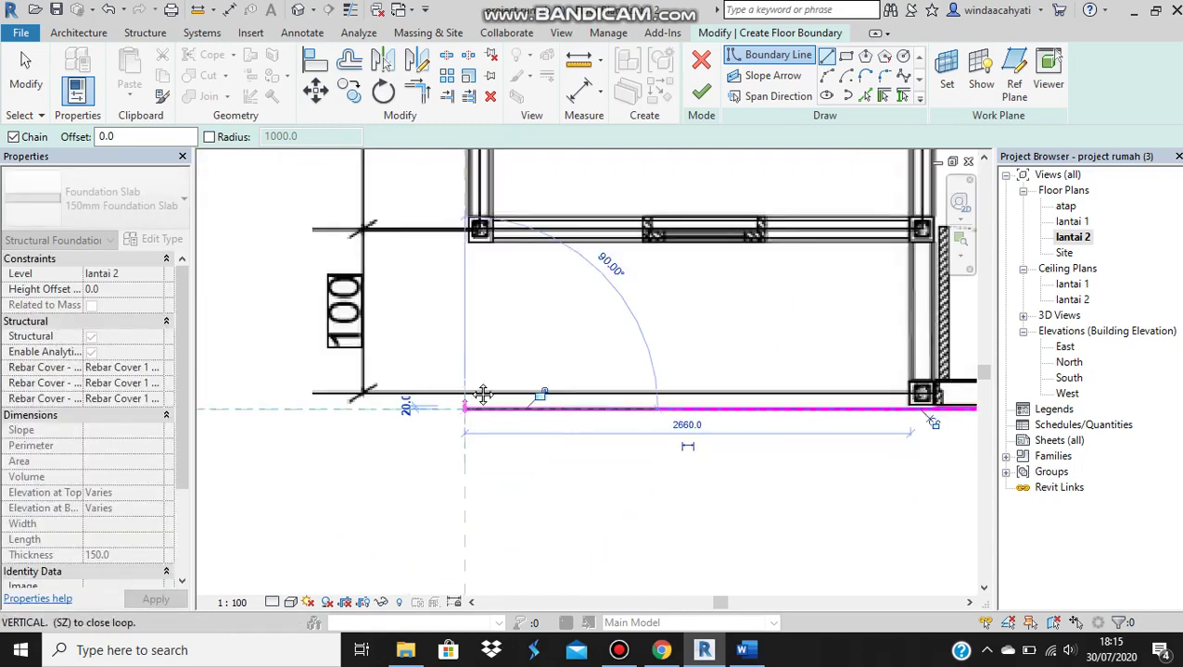
{"action": "middle_click_drag", "start_coordinate": [483, 396], "coordinate": [454, 581]}
{"action": "scroll", "coordinate": [449, 493], "scroll_direction": "up", "scroll_amount": 2}
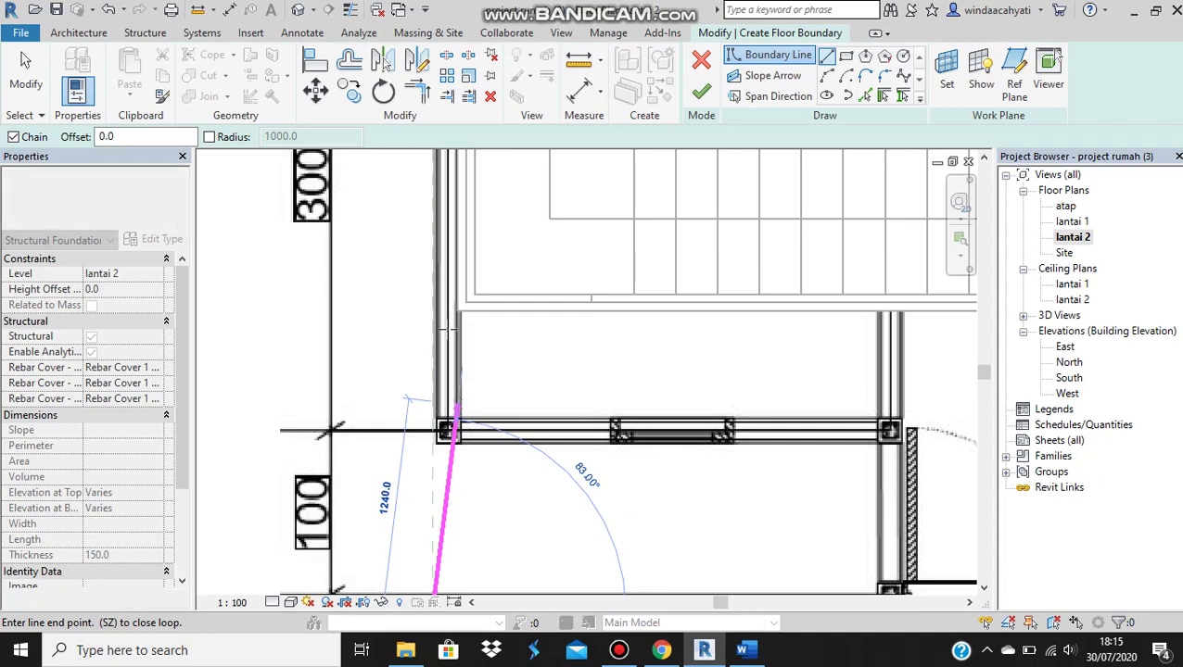
{"action": "scroll", "coordinate": [435, 394], "scroll_direction": "up", "scroll_amount": 2}
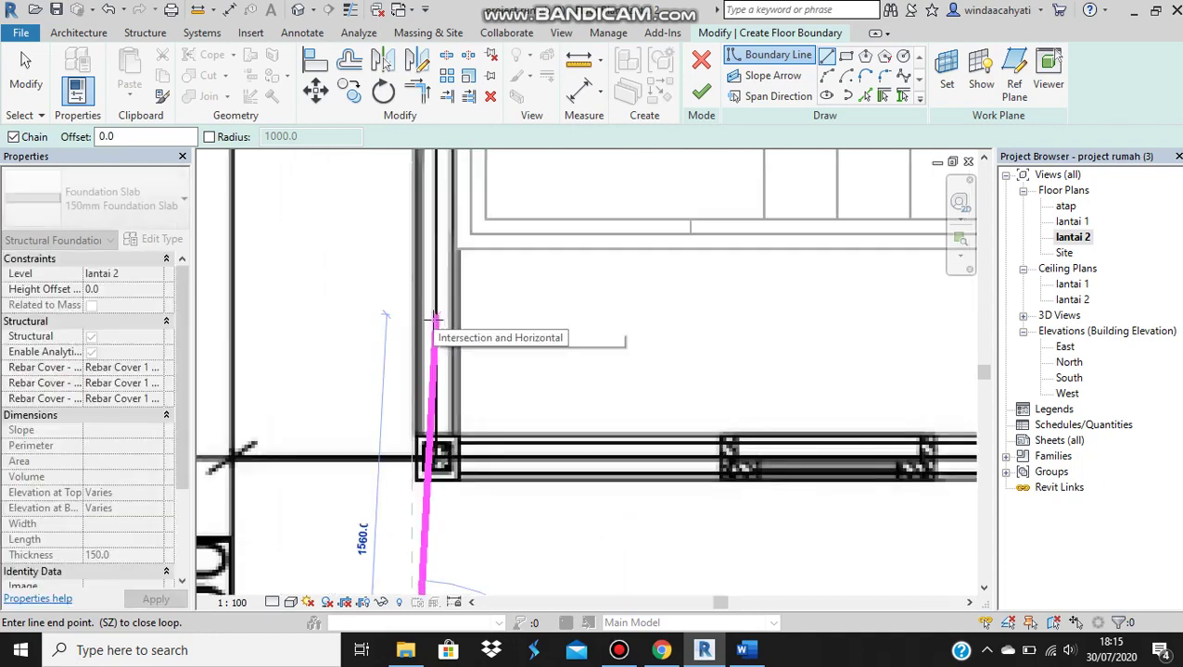
{"action": "left_click", "coordinate": [413, 252]}
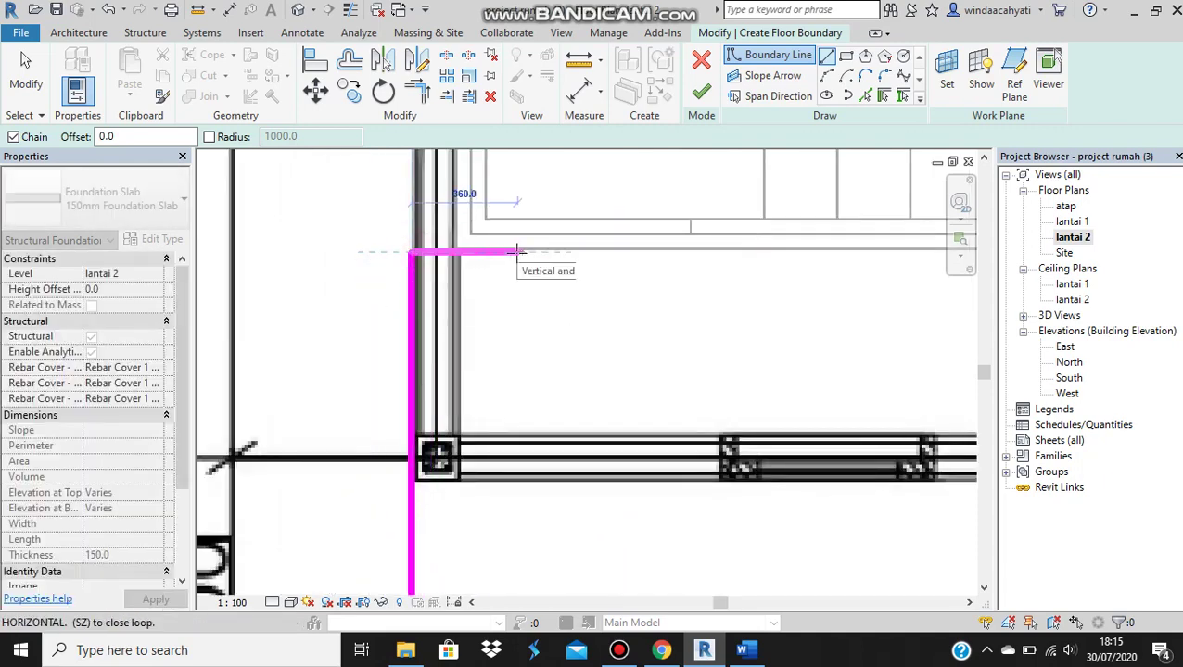
{"action": "scroll", "coordinate": [664, 259], "scroll_direction": "down", "scroll_amount": 1}
{"action": "scroll", "coordinate": [665, 258], "scroll_direction": "down", "scroll_amount": 2}
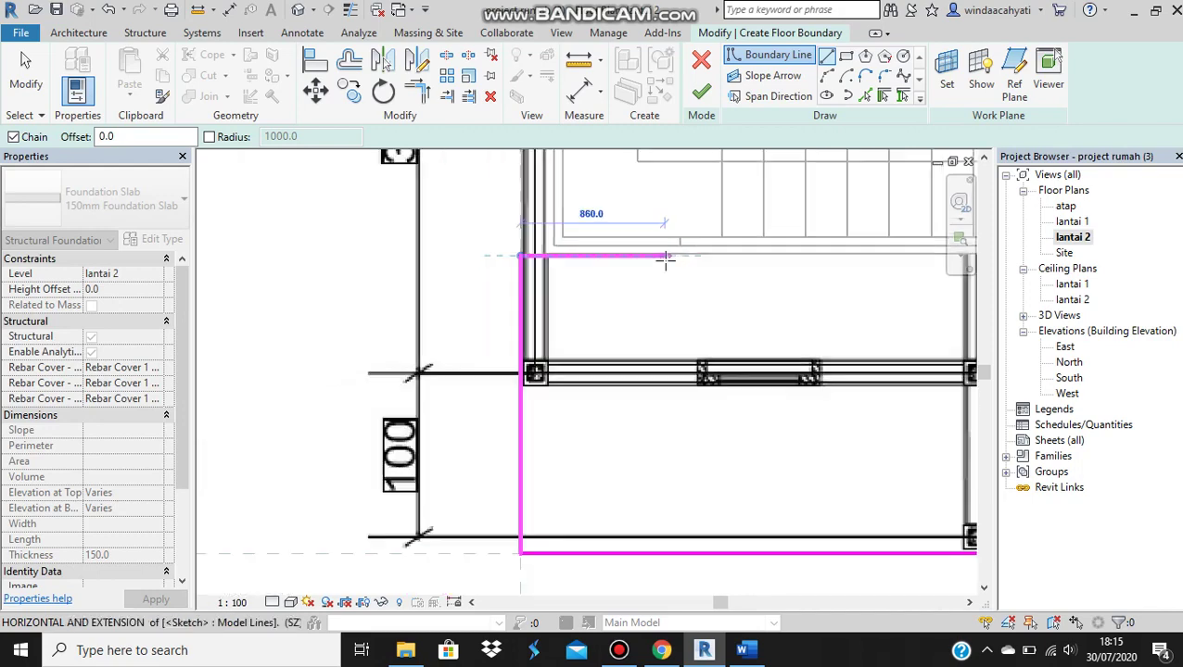
{"action": "mouse_move", "coordinate": [678, 275]}
{"action": "middle_mouse_down"}
{"action": "mouse_move", "coordinate": [547, 331]}
{"action": "mouse_move", "coordinate": [374, 348]}
{"action": "middle_mouse_up"}
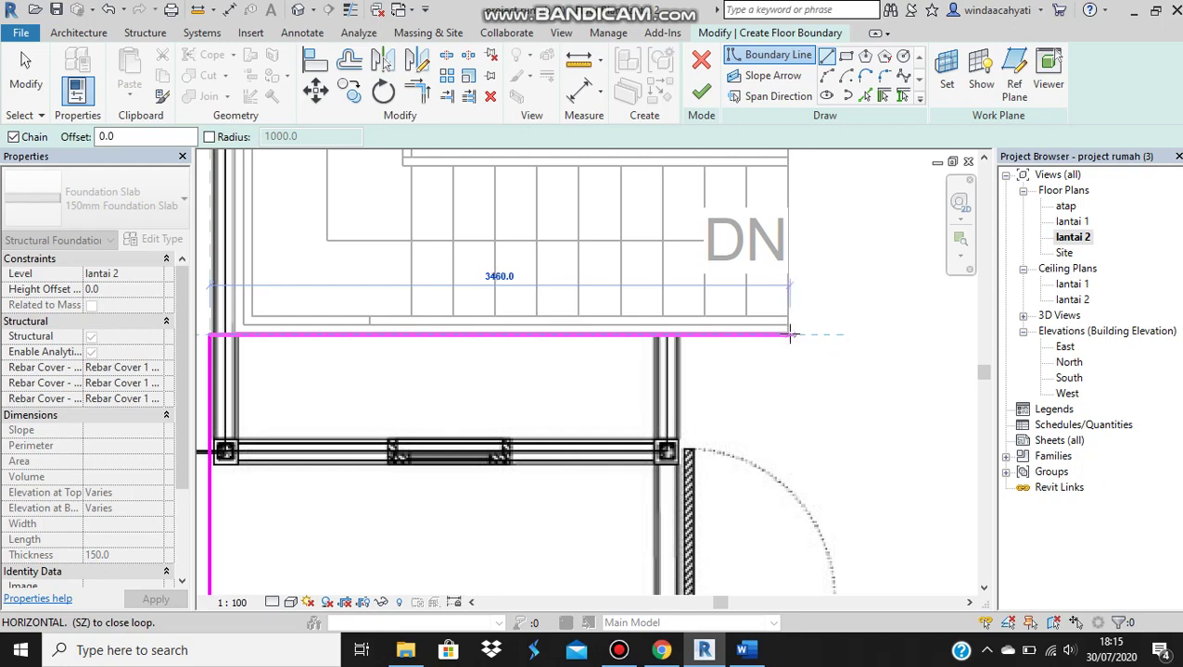
- Extend the slab boundary around to the stair corner
{"action": "left_click", "coordinate": [790, 333]}
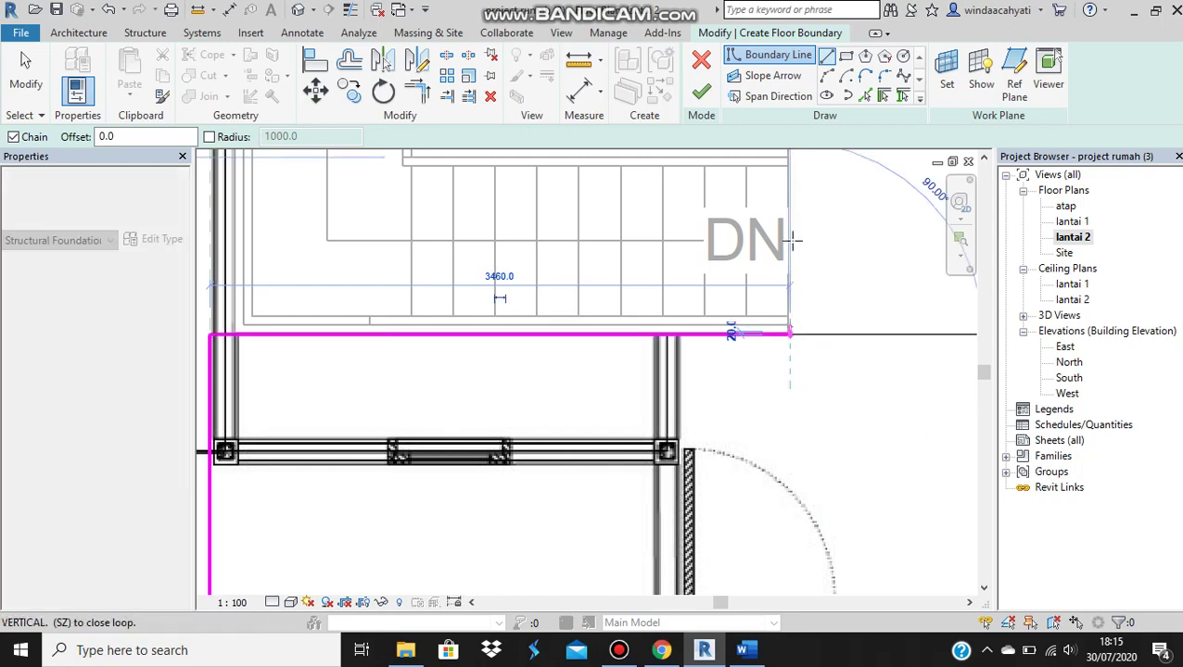
{"action": "scroll", "coordinate": [792, 240], "scroll_direction": "down", "scroll_amount": 2}
{"action": "middle_click_drag", "start_coordinate": [792, 241], "coordinate": [797, 335]}
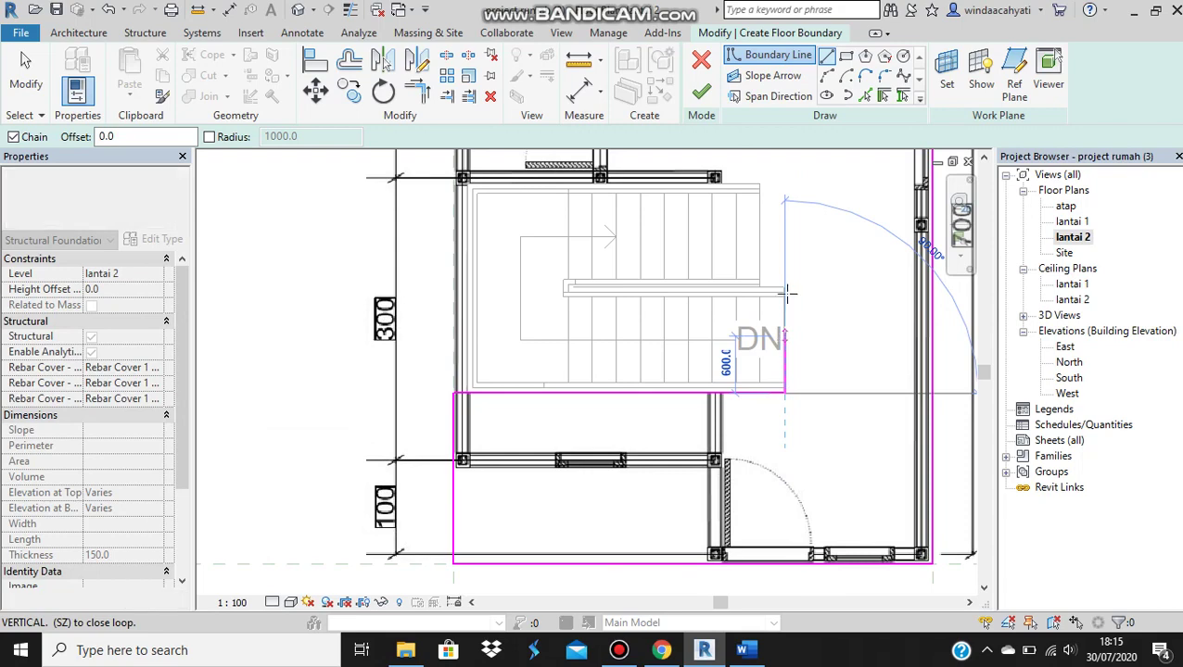
{"action": "scroll", "coordinate": [796, 331], "scroll_direction": "up", "scroll_amount": 2}
{"action": "middle_click_drag", "start_coordinate": [784, 259], "coordinate": [784, 459]}
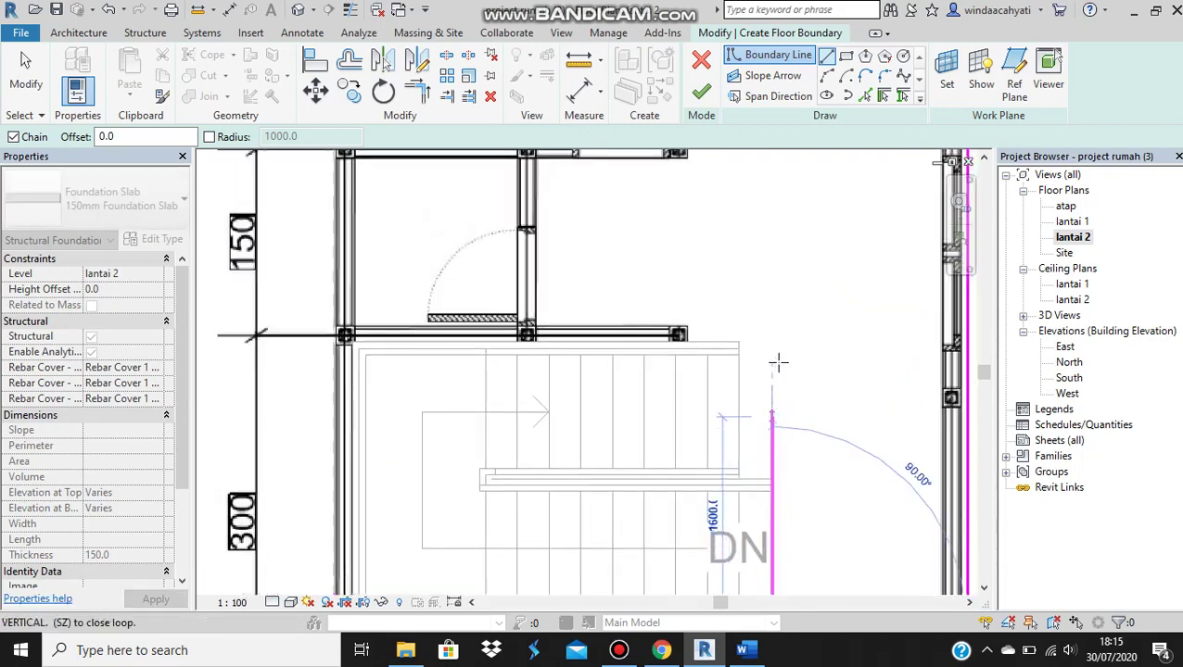
{"action": "left_click", "coordinate": [770, 340]}
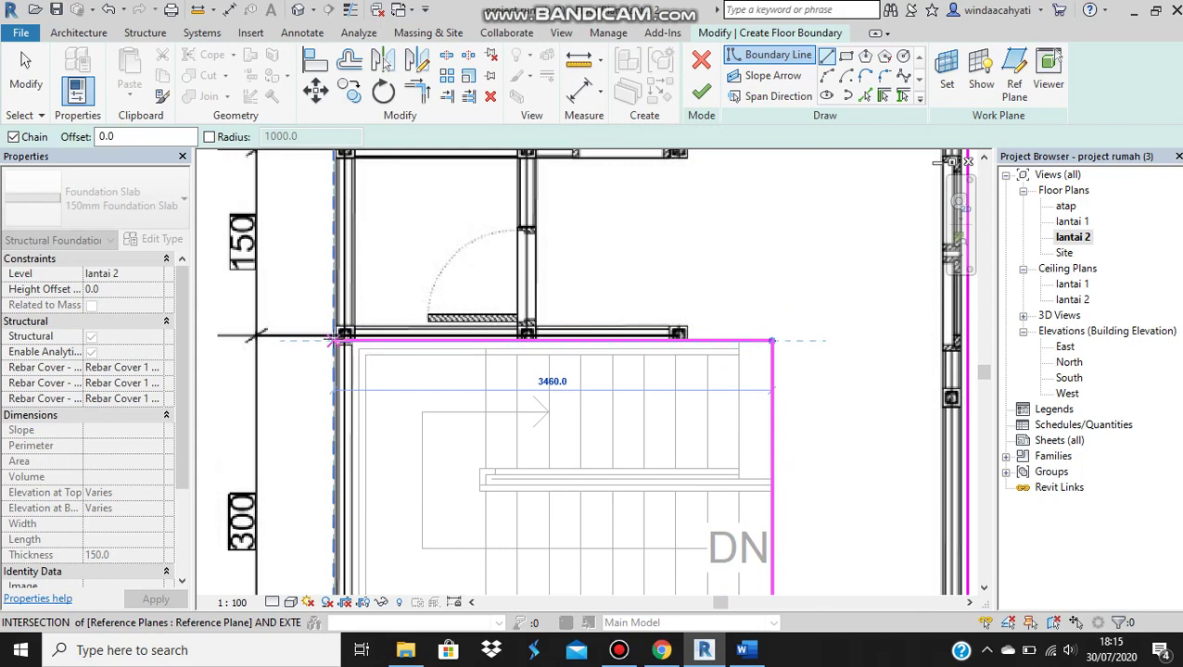
- Run the boundary to the left intersection and up to the top endpoint, closing the loop
{"action": "left_click", "coordinate": [336, 341]}
{"action": "scroll", "coordinate": [332, 302], "scroll_direction": "down", "scroll_amount": 2}
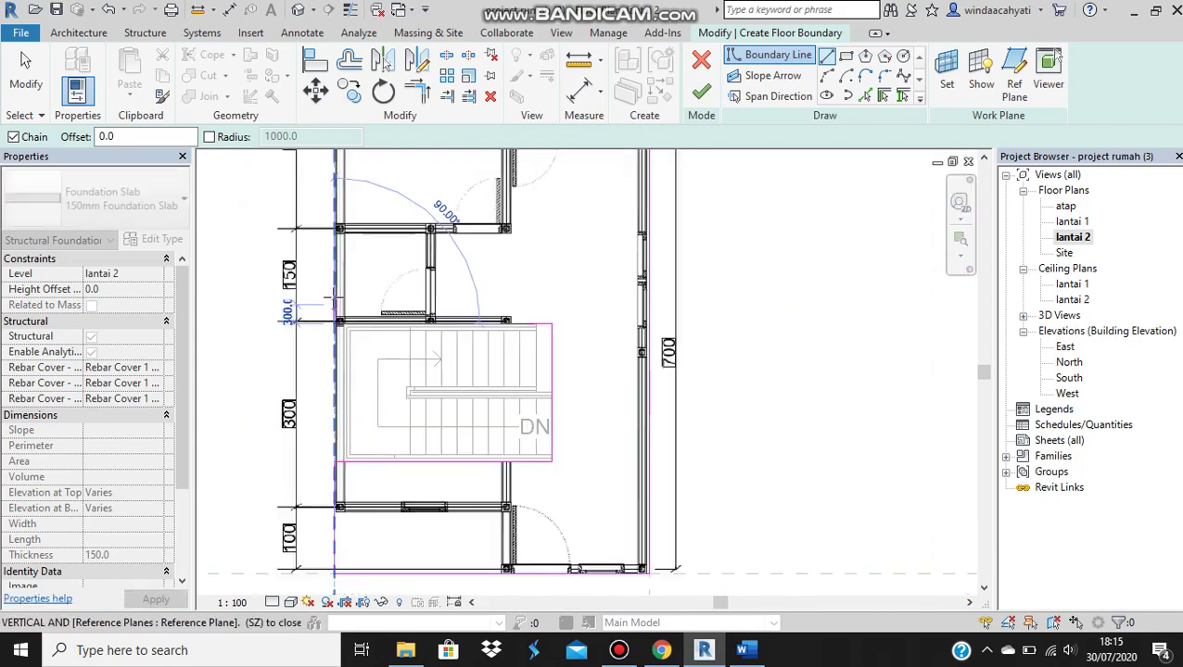
{"action": "middle_click_drag", "start_coordinate": [332, 301], "coordinate": [460, 529]}
{"action": "scroll", "coordinate": [459, 268], "scroll_direction": "up", "scroll_amount": 2}
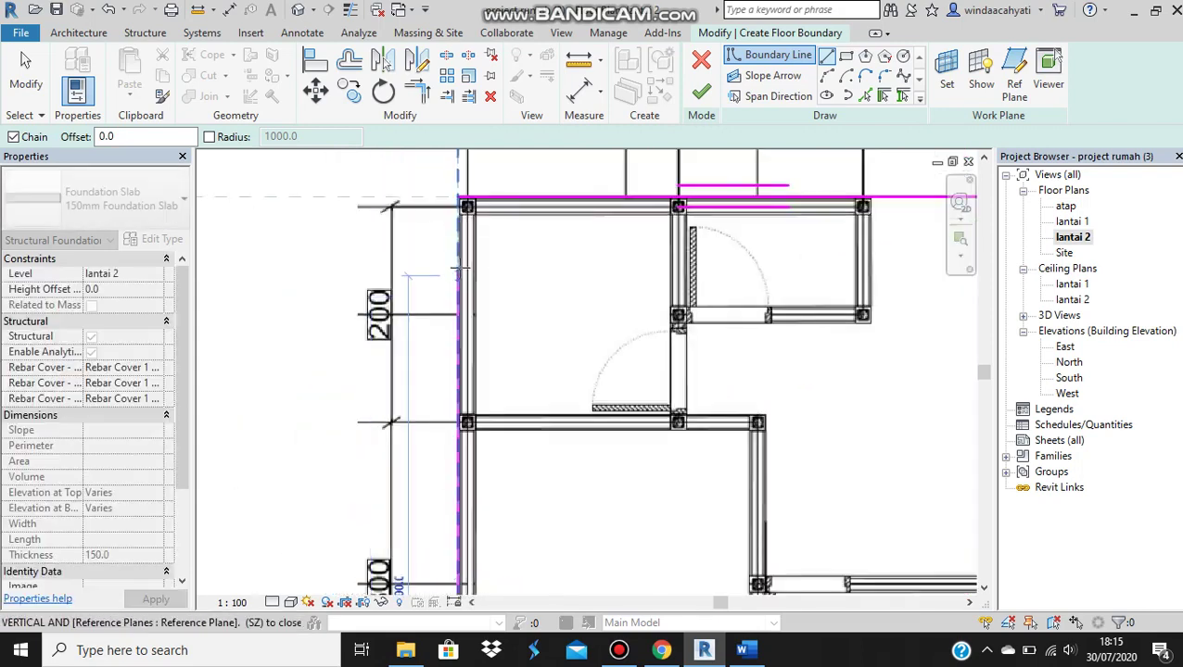
{"action": "left_click", "coordinate": [457, 196]}
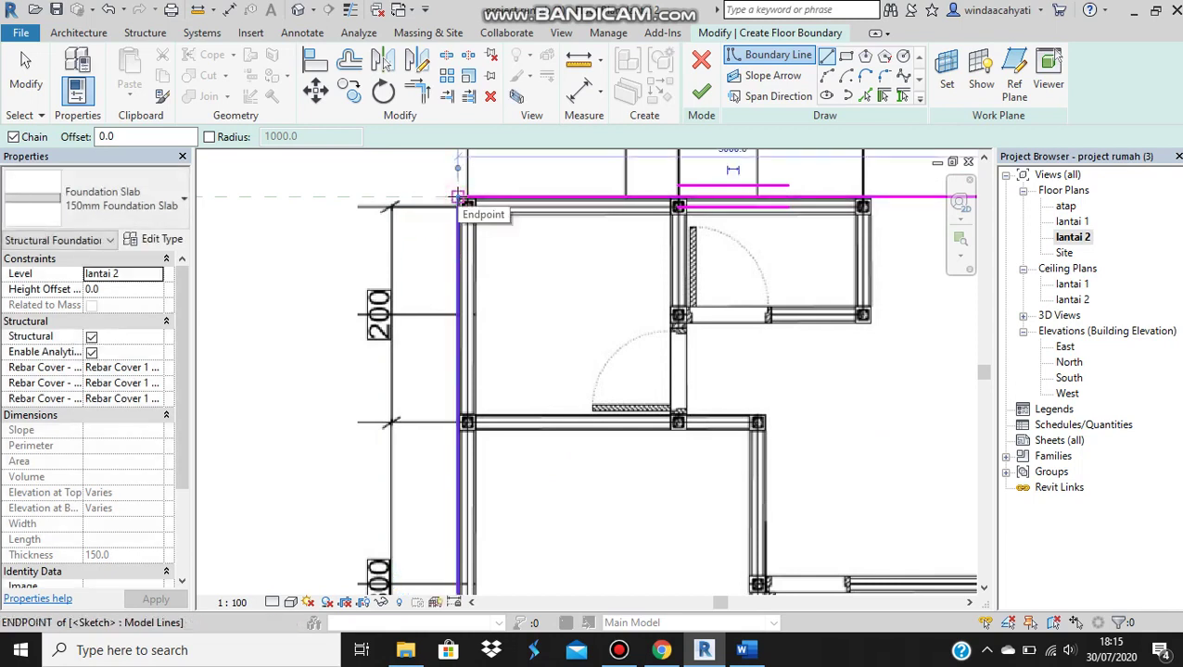
{"action": "left_click", "coordinate": [457, 196]}
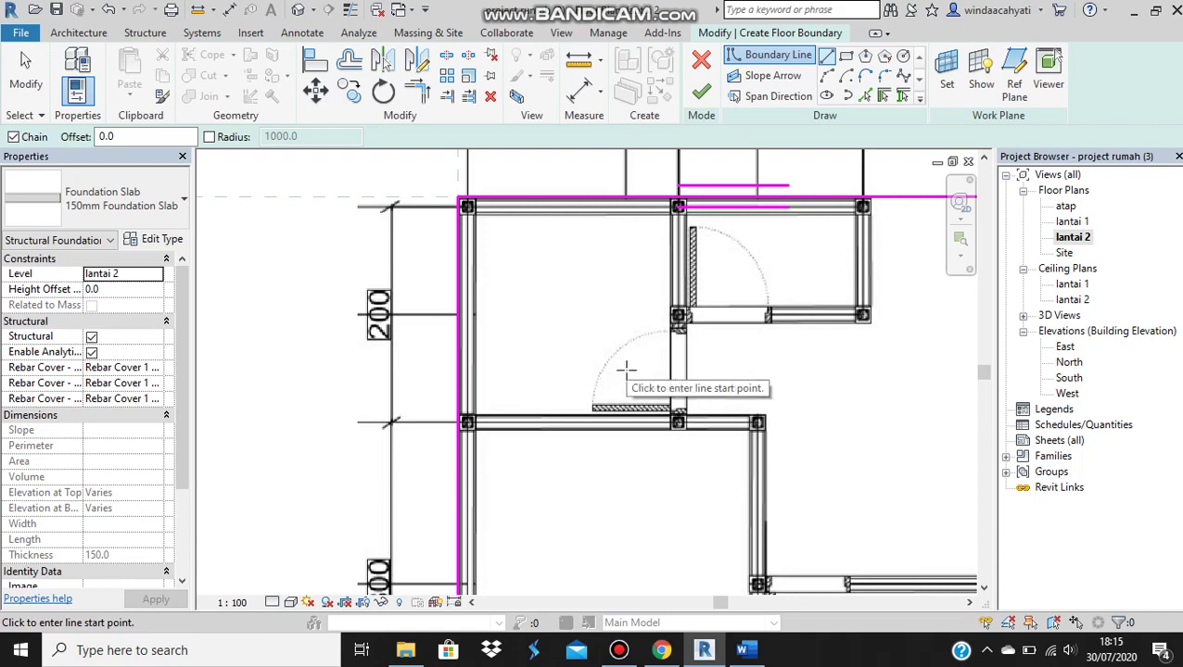
{"action": "middle_click_drag", "start_coordinate": [634, 388], "coordinate": [492, 277]}
{"action": "scroll", "coordinate": [721, 472], "scroll_direction": "down", "scroll_amount": 2}
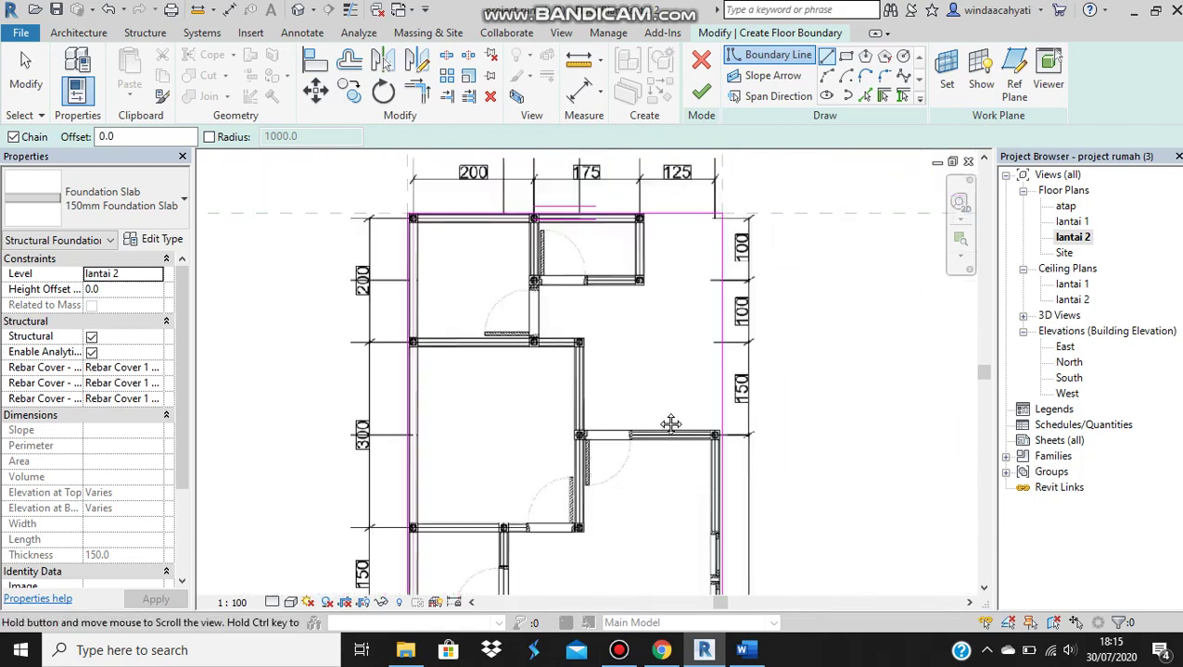
{"action": "middle_click_drag", "start_coordinate": [670, 423], "coordinate": [674, 325]}
{"action": "scroll", "coordinate": [658, 444], "scroll_direction": "down", "scroll_amount": 2}
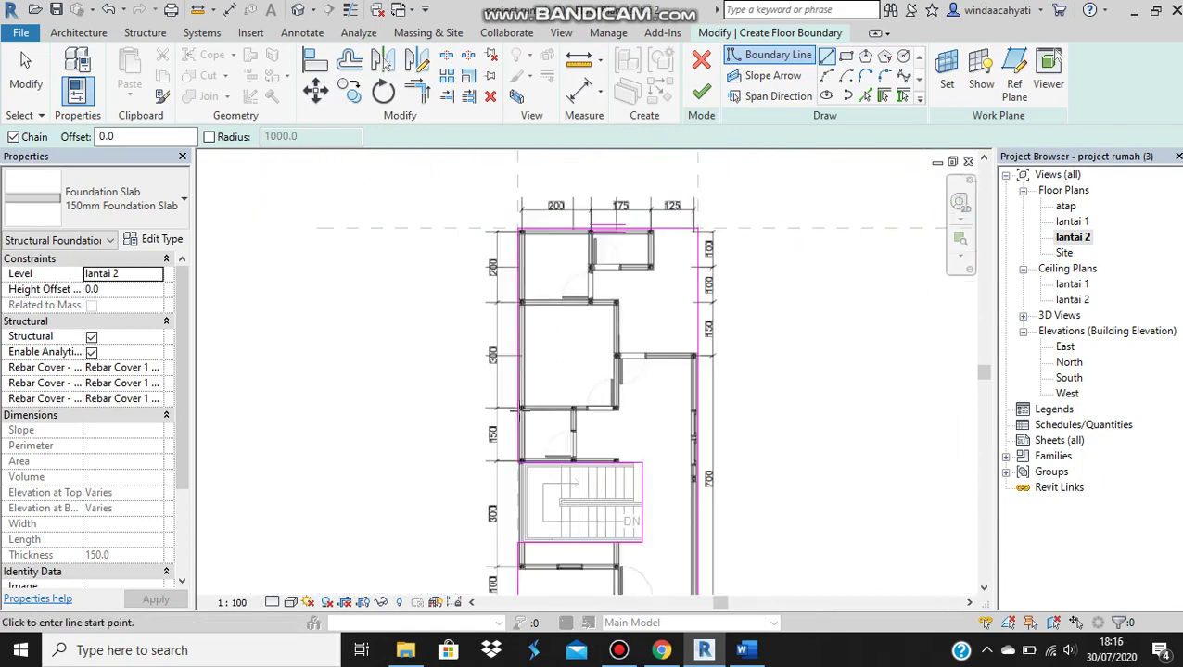
- Finish the slab sketch and attach the walls below, giving a 44.888 m², 6.733 m³ slab
{"action": "left_click", "coordinate": [693, 102]}
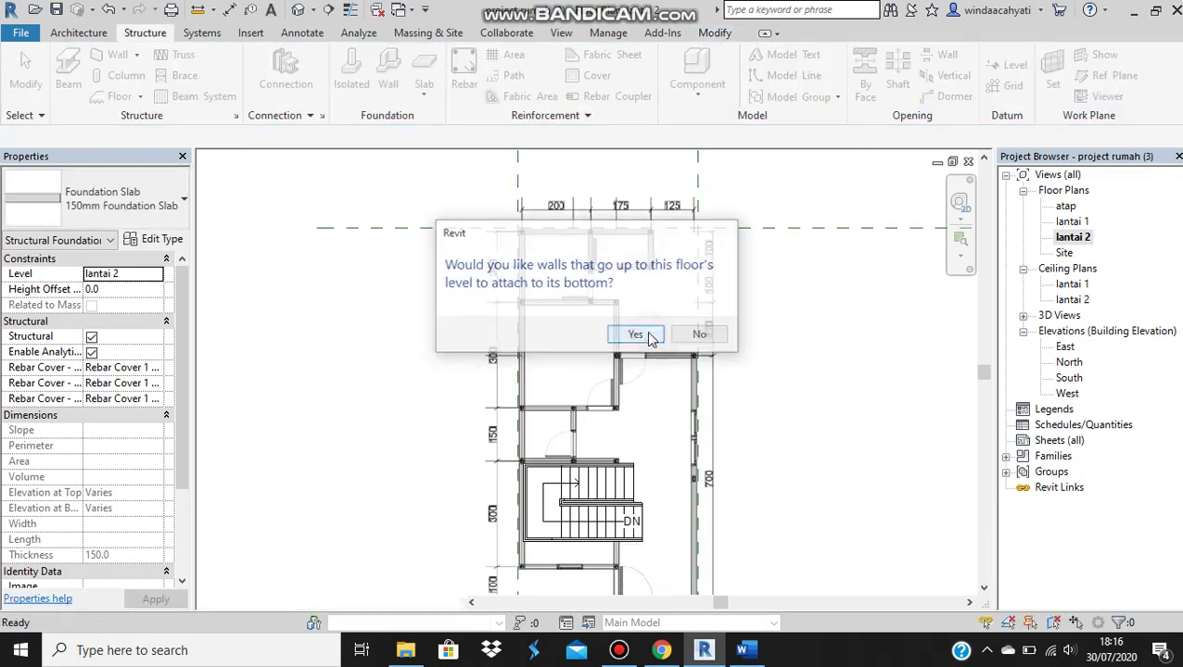
{"action": "left_click", "coordinate": [635, 335]}
{"action": "scroll", "coordinate": [648, 335], "scroll_direction": "down", "scroll_amount": 1}
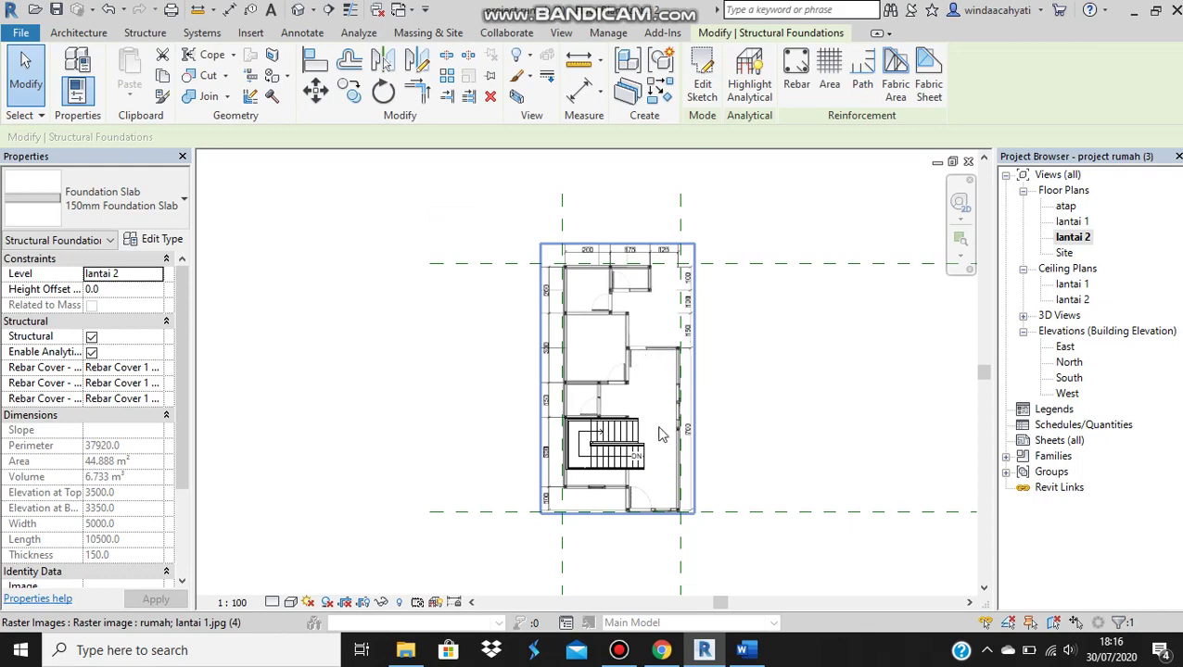
{"action": "scroll", "coordinate": [649, 469], "scroll_direction": "up", "scroll_amount": 1}
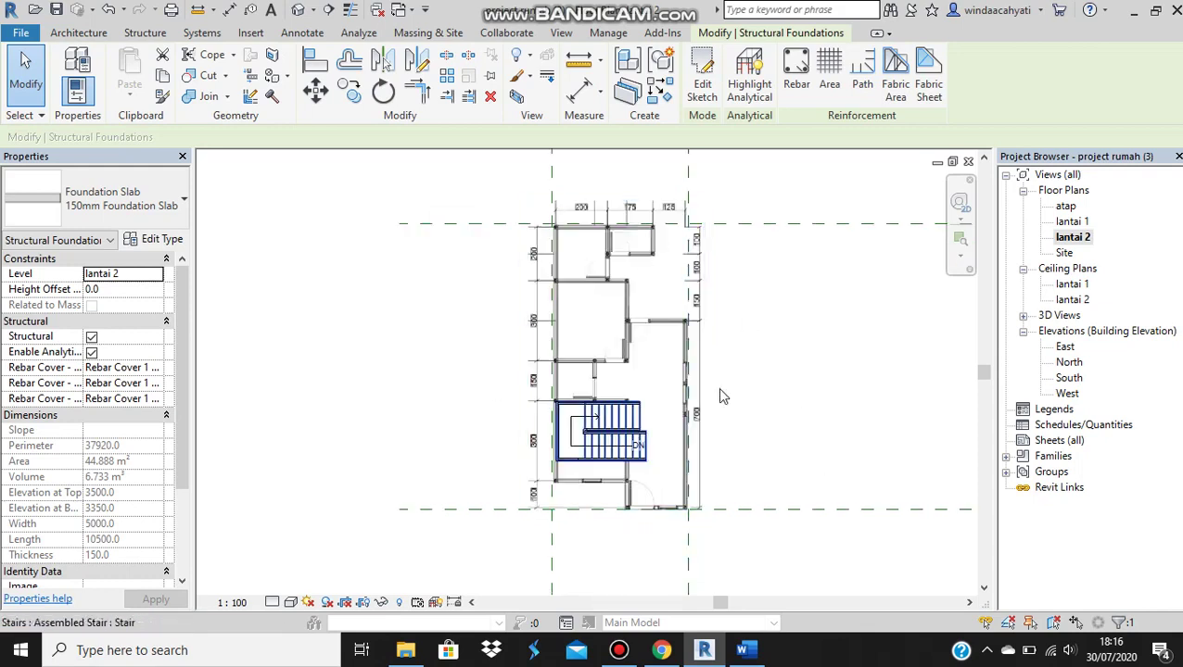
{"action": "scroll", "coordinate": [560, 392], "scroll_direction": "up", "scroll_amount": 1}
{"action": "scroll", "coordinate": [559, 392], "scroll_direction": "up", "scroll_amount": 1}
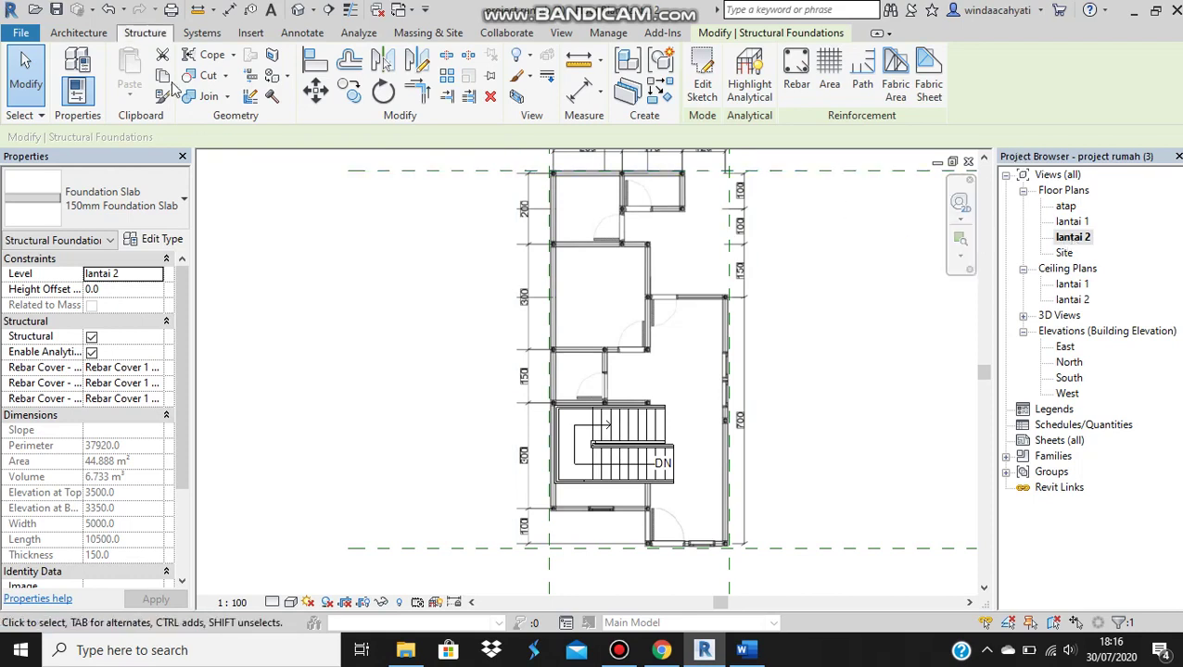
- Draw a 'dinding bata' brick wall along the top edge from the top-left to top-right corner
{"action": "left_click", "coordinate": [82, 33]}
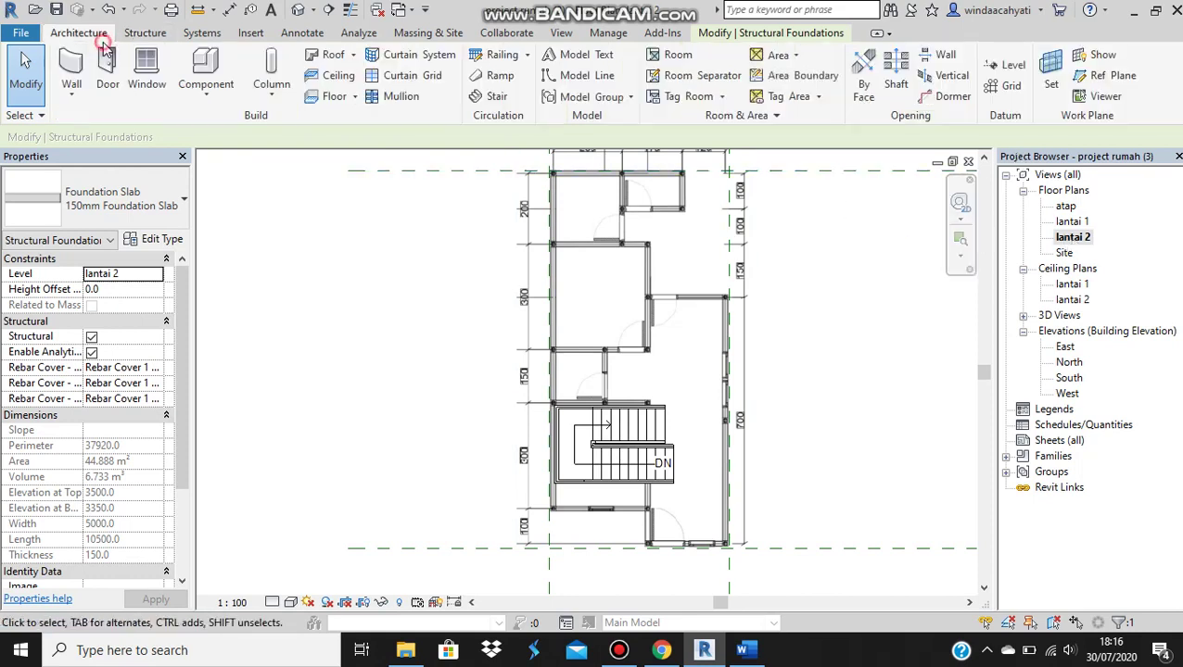
{"action": "left_click", "coordinate": [71, 93]}
{"action": "left_click", "coordinate": [112, 124]}
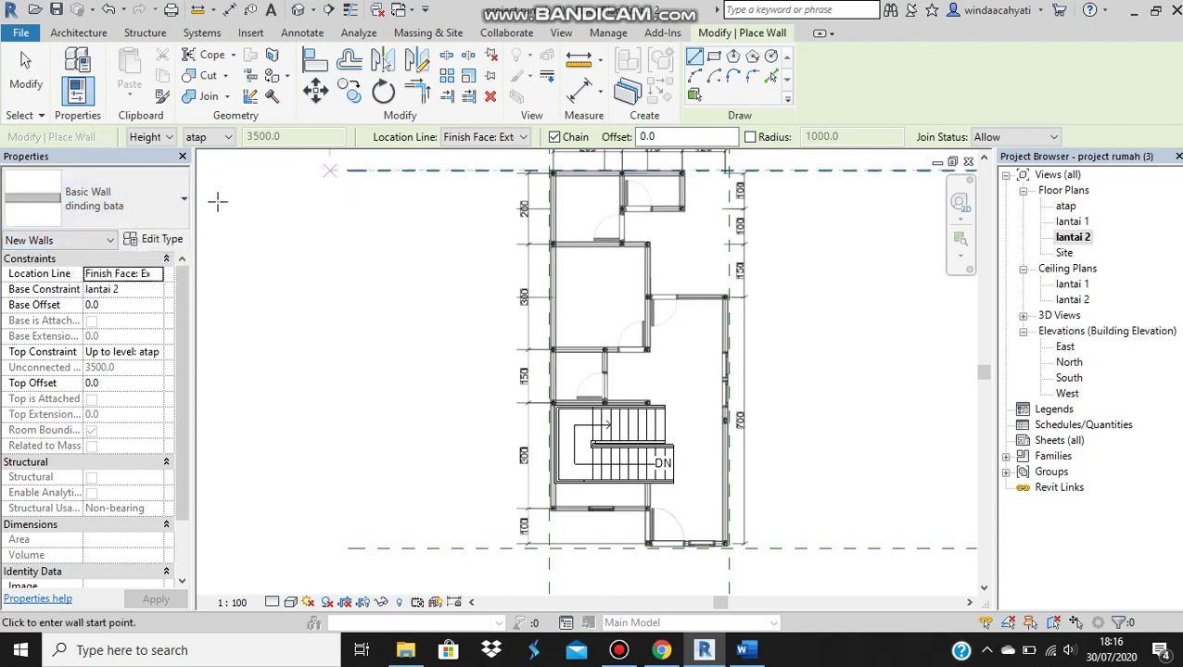
{"action": "middle_click_drag", "start_coordinate": [573, 184], "coordinate": [580, 276]}
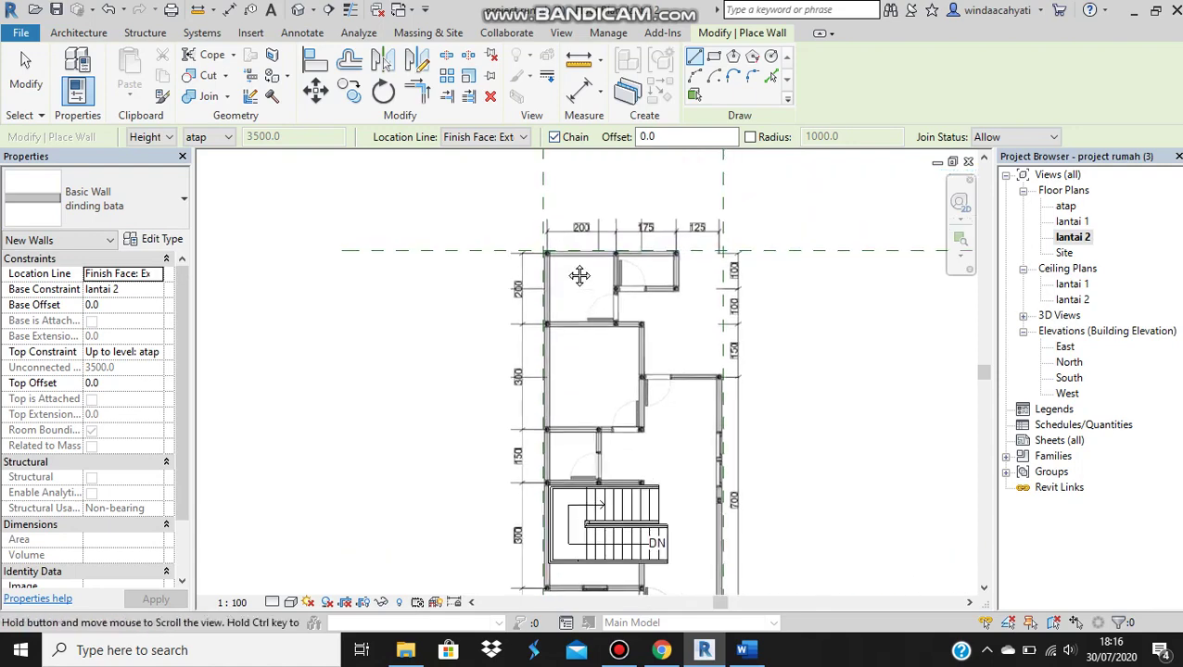
{"action": "scroll", "coordinate": [528, 232], "scroll_direction": "up", "scroll_amount": 1}
{"action": "scroll", "coordinate": [556, 232], "scroll_direction": "up", "scroll_amount": 3}
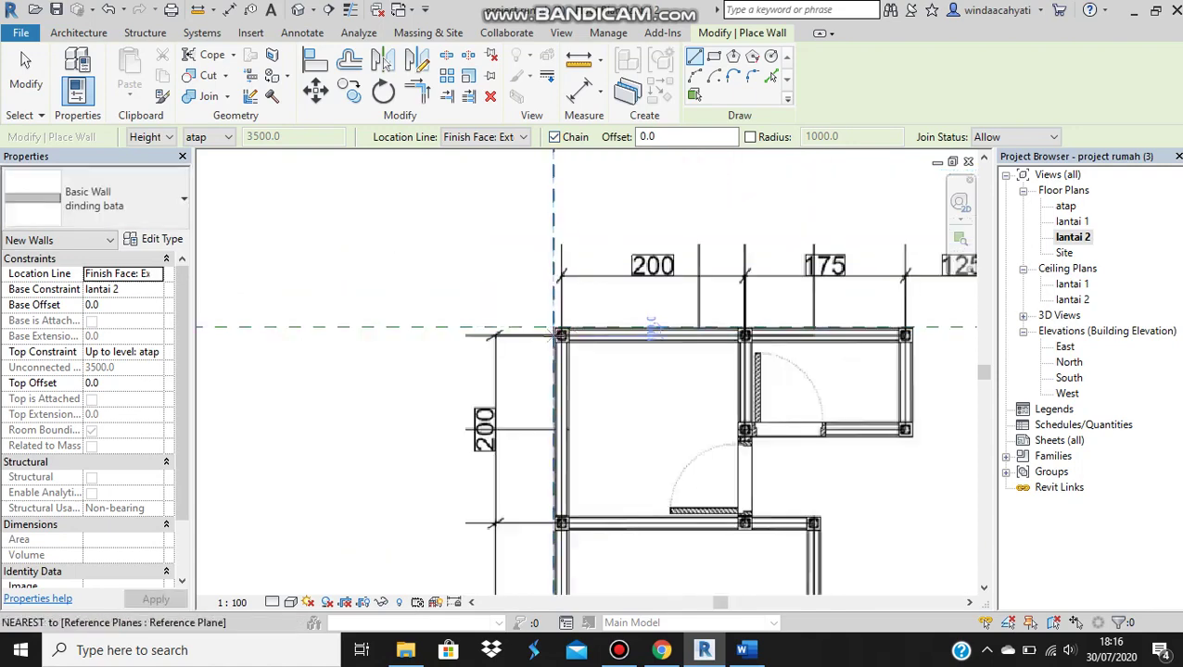
{"action": "scroll", "coordinate": [555, 320], "scroll_direction": "up", "scroll_amount": 1}
{"action": "left_click", "coordinate": [553, 321]}
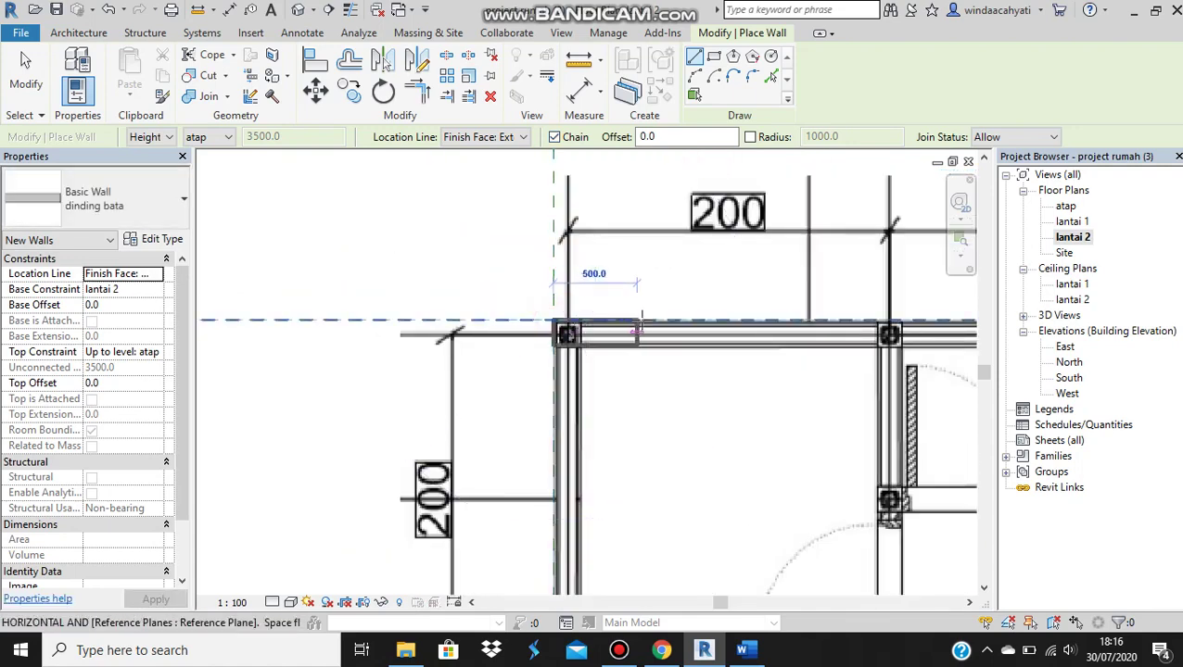
{"action": "middle_click_drag", "start_coordinate": [728, 321], "coordinate": [395, 313]}
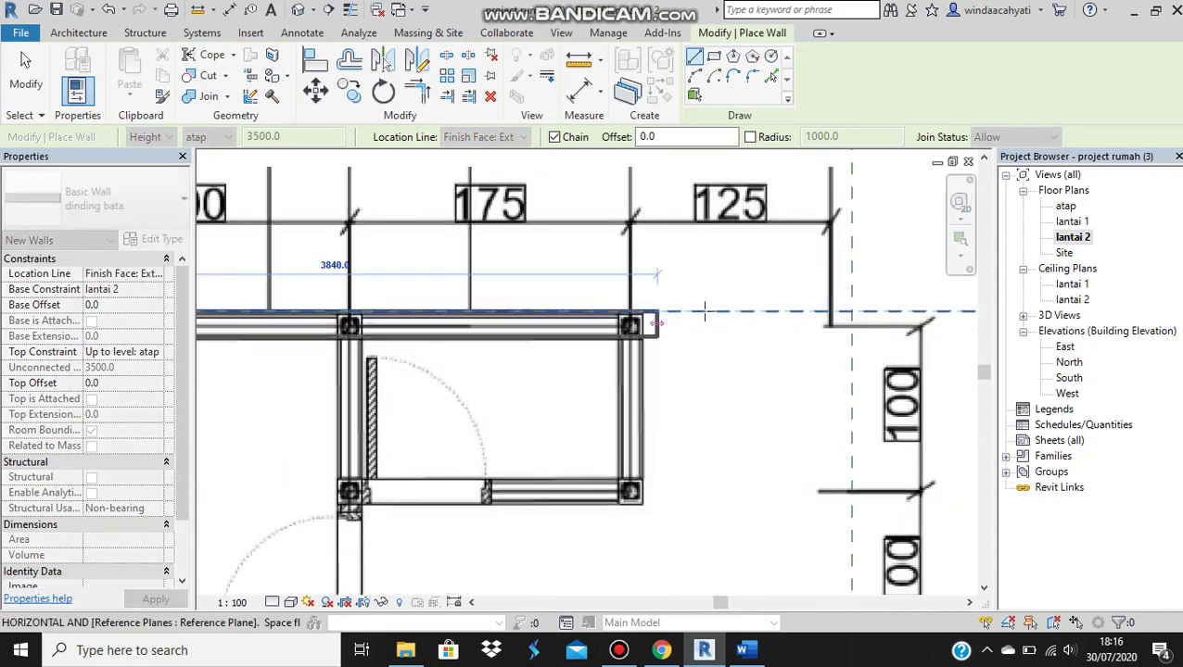
{"action": "scroll", "coordinate": [797, 317], "scroll_direction": "up", "scroll_amount": 1}
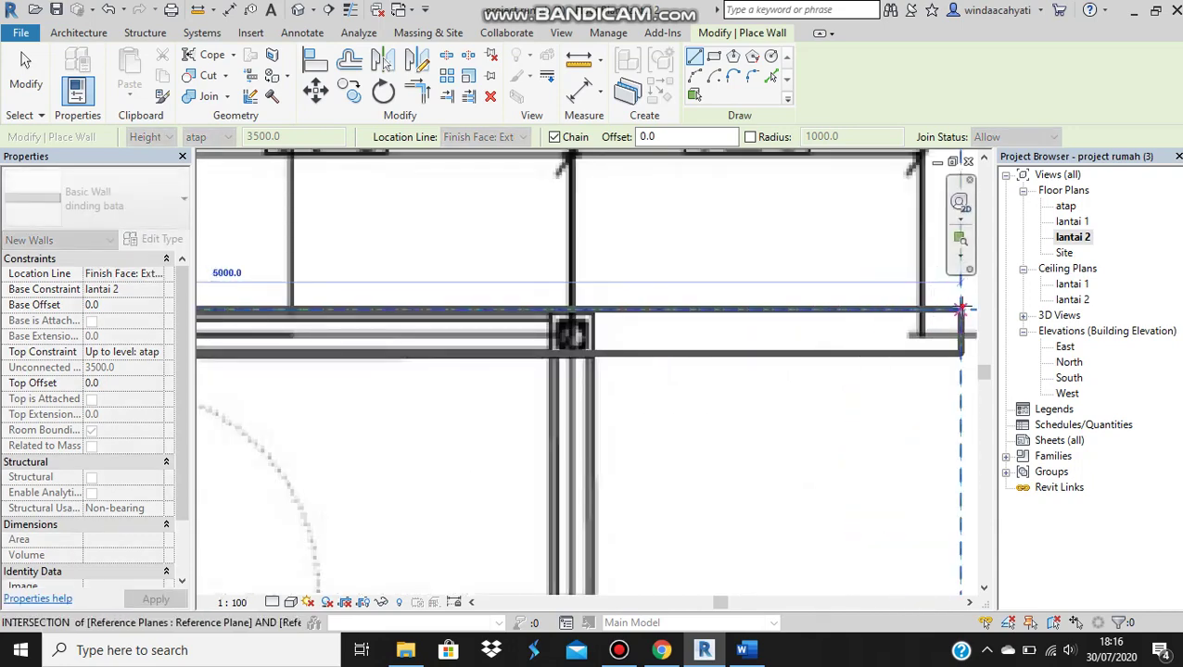
{"action": "scroll", "coordinate": [961, 309], "scroll_direction": "down", "scroll_amount": 2}
{"action": "left_click", "coordinate": [812, 232]}
- Continue the brick wall down the right side and along the bottom of the room
{"action": "scroll", "coordinate": [812, 314], "scroll_direction": "down", "scroll_amount": 2}
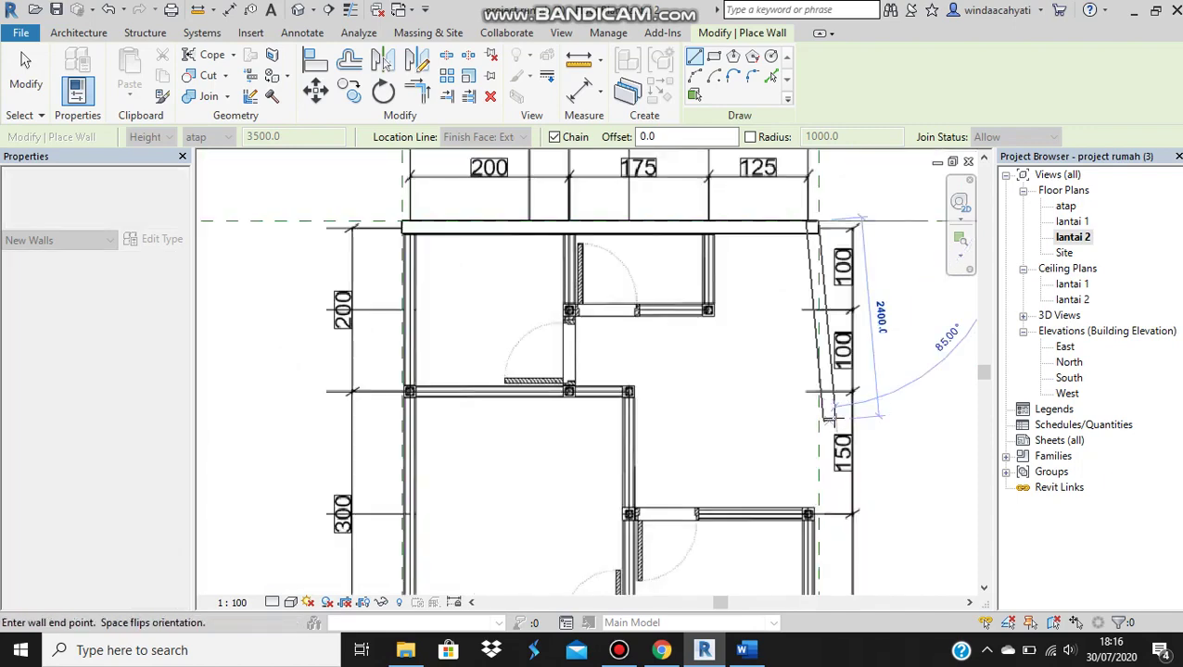
{"action": "scroll", "coordinate": [830, 566], "scroll_direction": "down", "scroll_amount": 2}
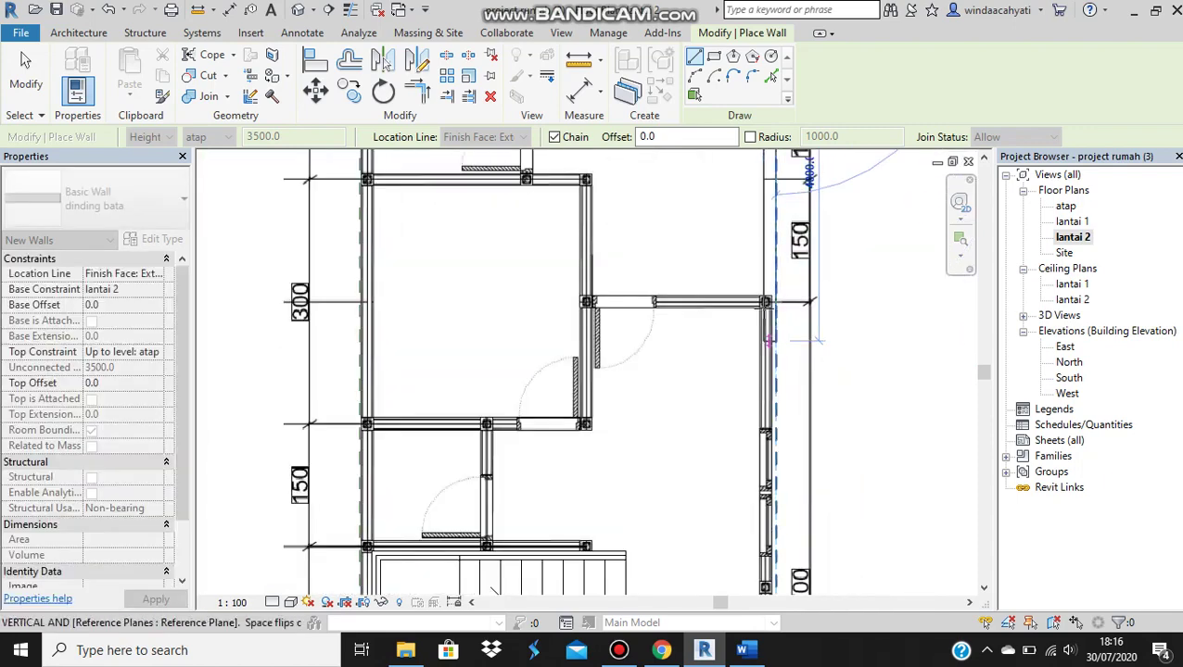
{"action": "scroll", "coordinate": [806, 561], "scroll_direction": "down", "scroll_amount": 2}
{"action": "scroll", "coordinate": [769, 559], "scroll_direction": "down", "scroll_amount": 2}
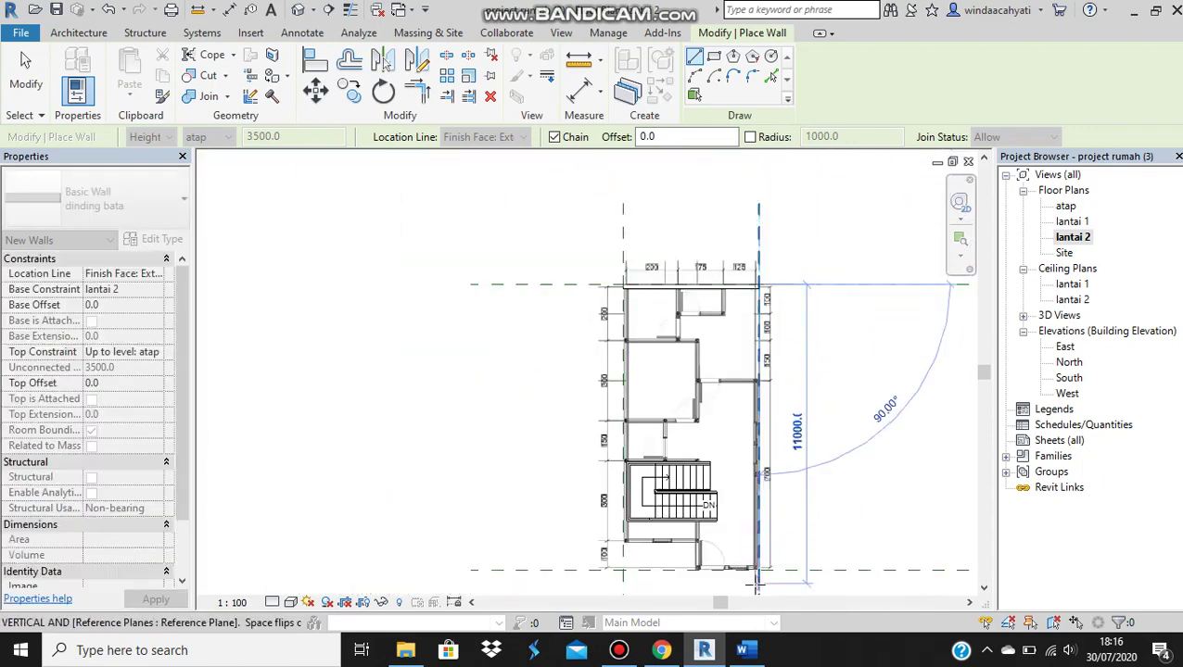
{"action": "scroll", "coordinate": [753, 559], "scroll_direction": "up", "scroll_amount": 2}
{"action": "scroll", "coordinate": [755, 554], "scroll_direction": "up", "scroll_amount": 2}
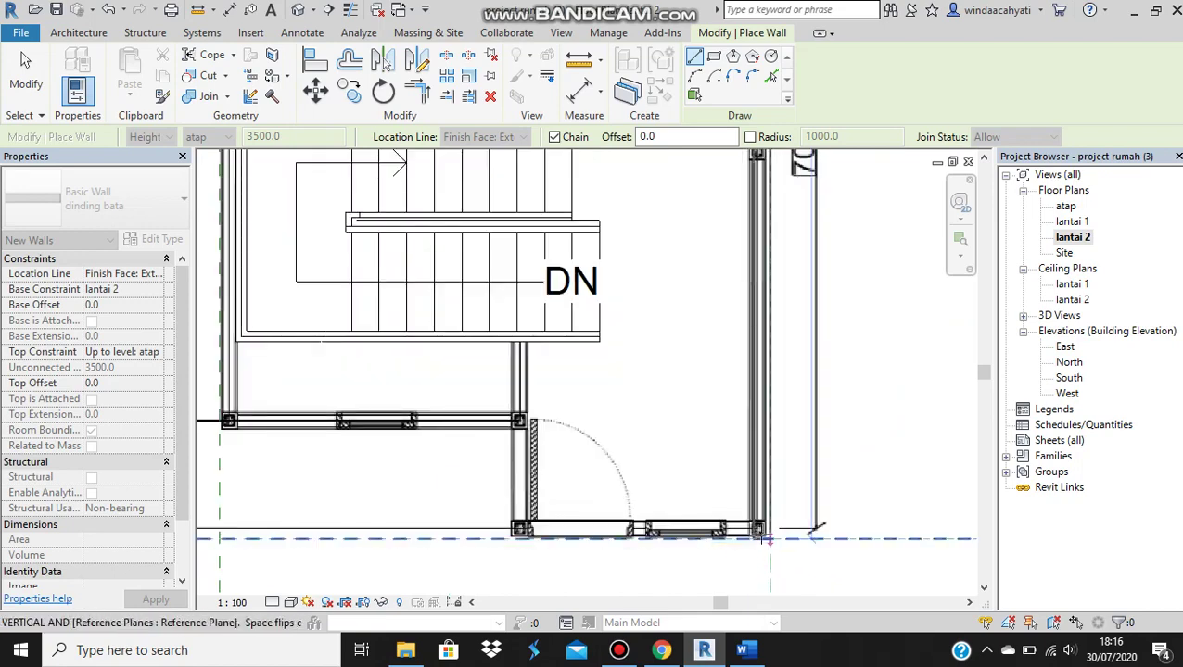
{"action": "left_click", "coordinate": [762, 537]}
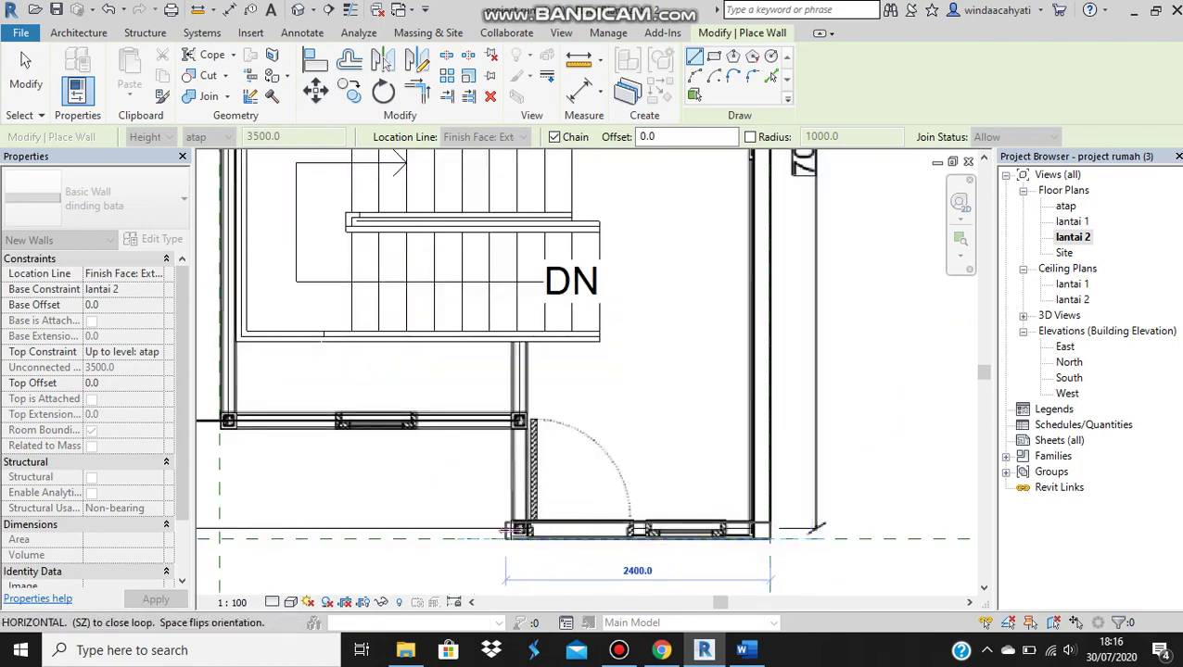
{"action": "scroll", "coordinate": [508, 530], "scroll_direction": "up", "scroll_amount": 1}
{"action": "scroll", "coordinate": [510, 531], "scroll_direction": "up", "scroll_amount": 1}
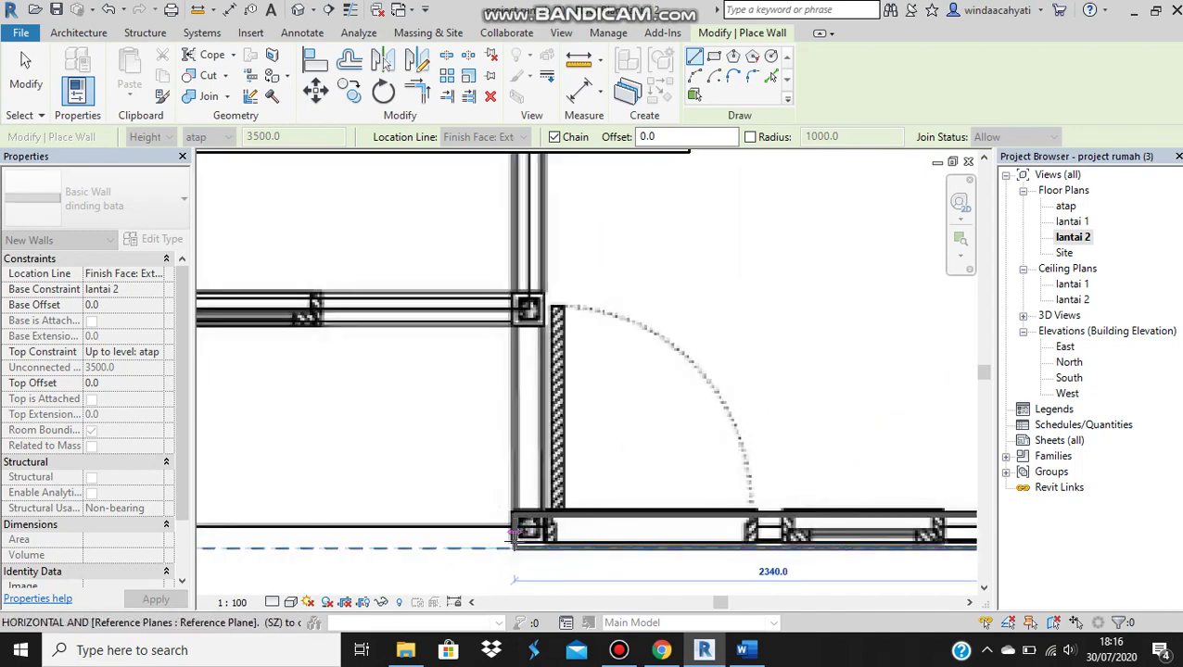
{"action": "left_click", "coordinate": [512, 535]}
- Run a vertical brick wall up to the stair wall line
{"action": "scroll", "coordinate": [525, 345], "scroll_direction": "down", "scroll_amount": 2}
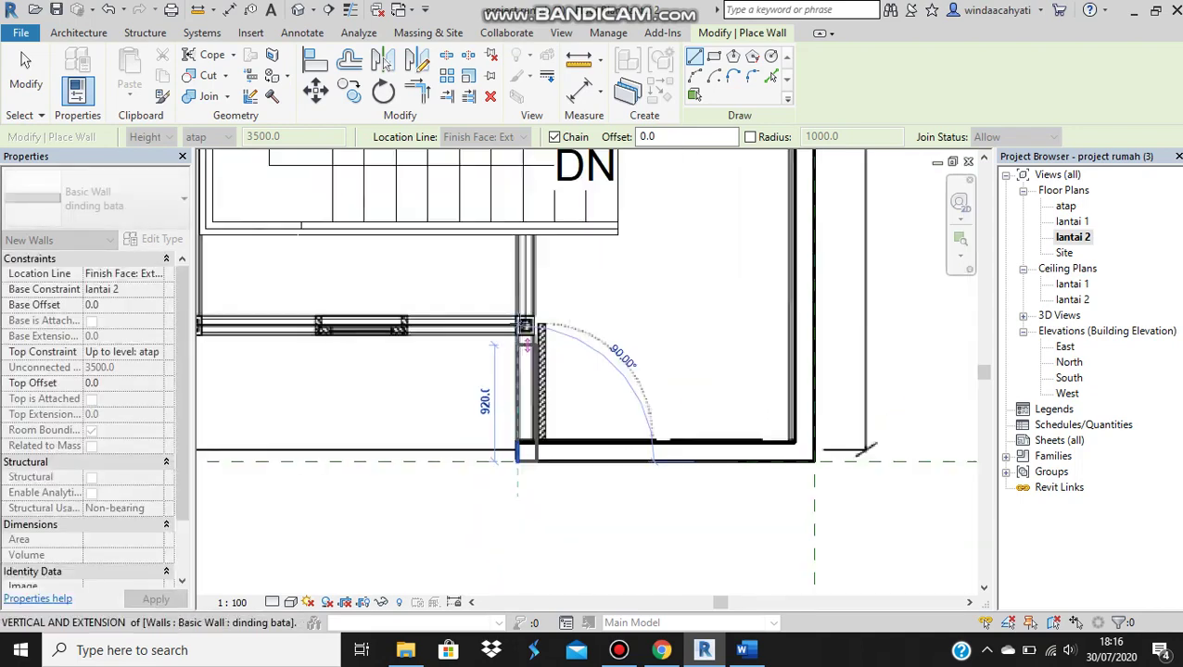
{"action": "scroll", "coordinate": [526, 343], "scroll_direction": "up", "scroll_amount": 1}
{"action": "scroll", "coordinate": [525, 338], "scroll_direction": "up", "scroll_amount": 1}
{"action": "scroll", "coordinate": [525, 326], "scroll_direction": "up", "scroll_amount": 1}
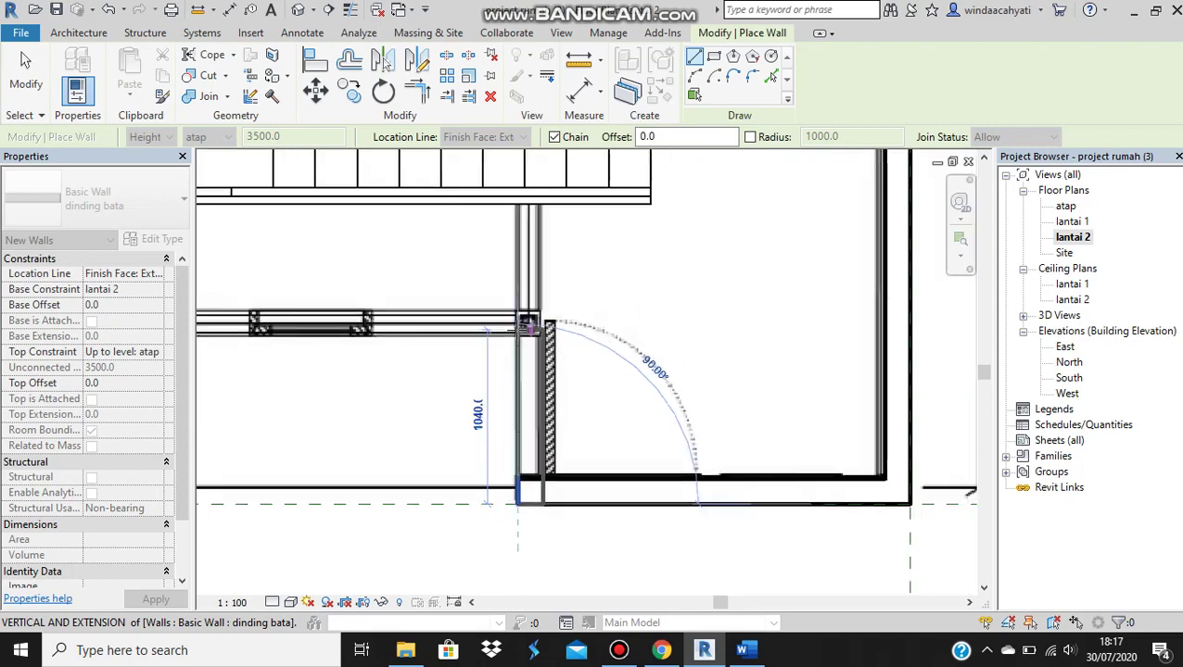
{"action": "scroll", "coordinate": [524, 334], "scroll_direction": "down", "scroll_amount": 1}
{"action": "scroll", "coordinate": [519, 352], "scroll_direction": "up", "scroll_amount": 2}
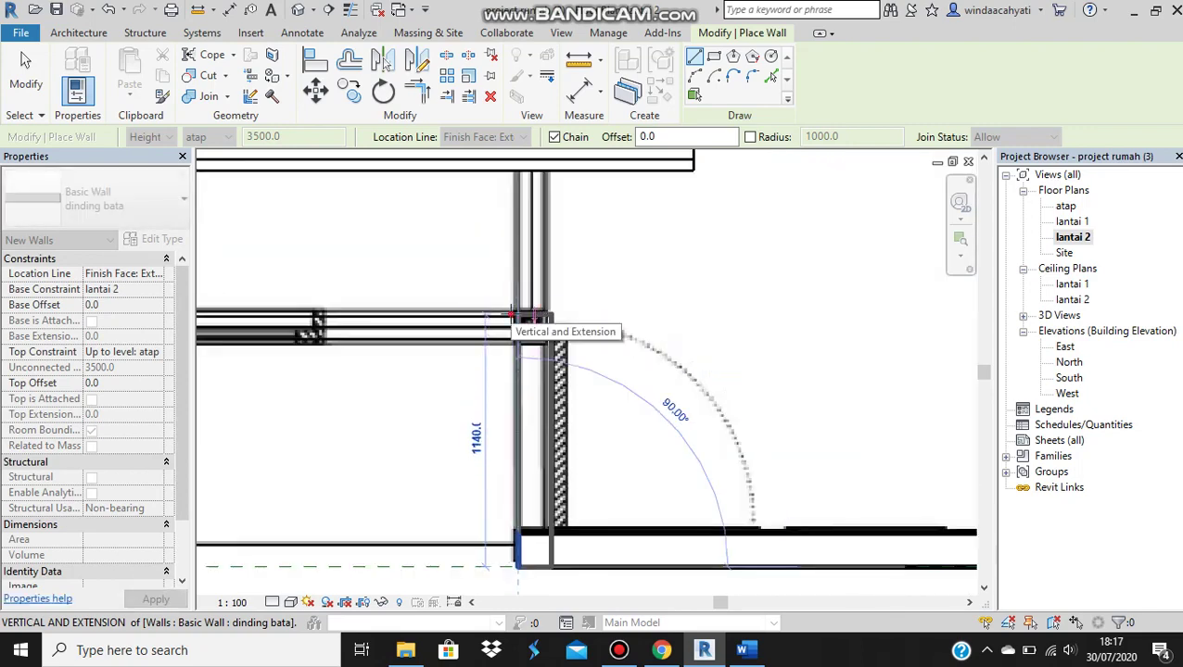
{"action": "left_click", "coordinate": [515, 315]}
{"action": "scroll", "coordinate": [513, 340], "scroll_direction": "down", "scroll_amount": 2}
{"action": "scroll", "coordinate": [482, 324], "scroll_direction": "down", "scroll_amount": 1}
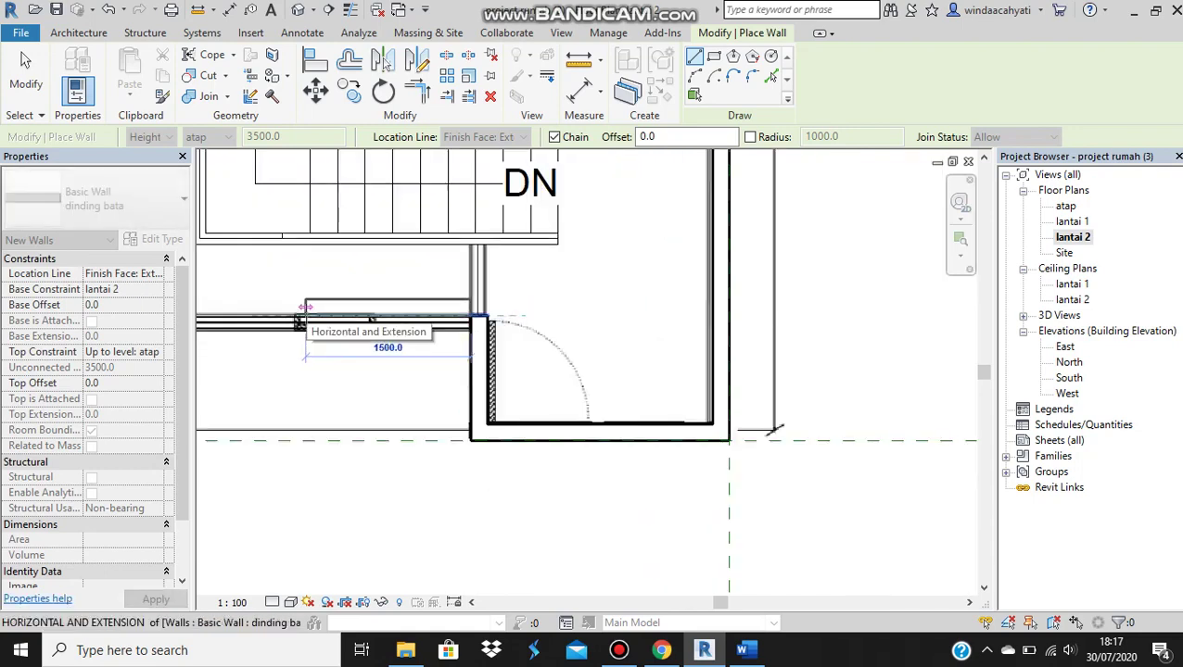
- Draw a brick wall, aligned by Finish Face: Interior, from the small room's corner to the left reference plane
{"action": "key", "text": "Escape"}
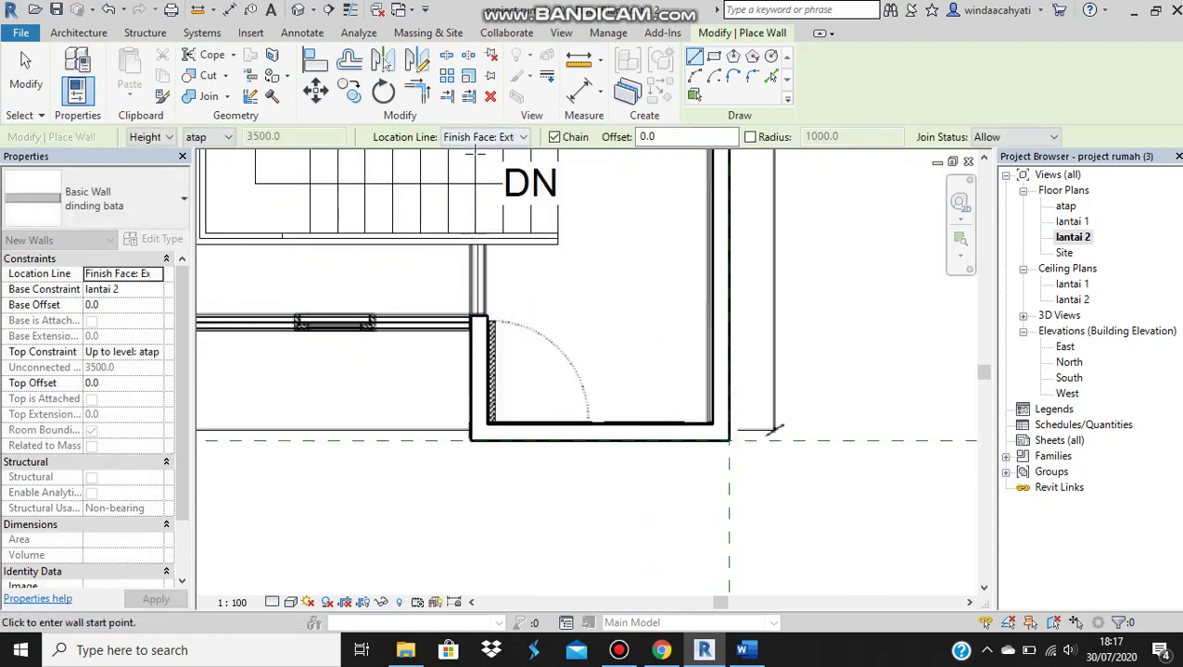
{"action": "left_click", "coordinate": [484, 137]}
{"action": "left_click", "coordinate": [486, 186]}
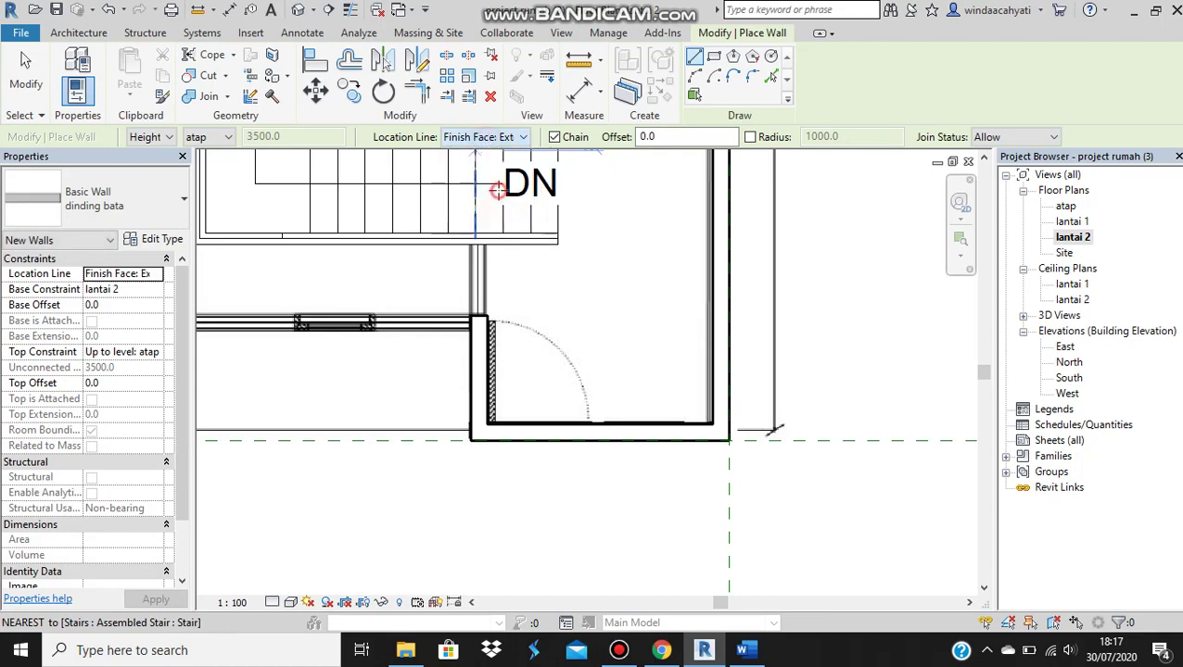
{"action": "left_click", "coordinate": [471, 321]}
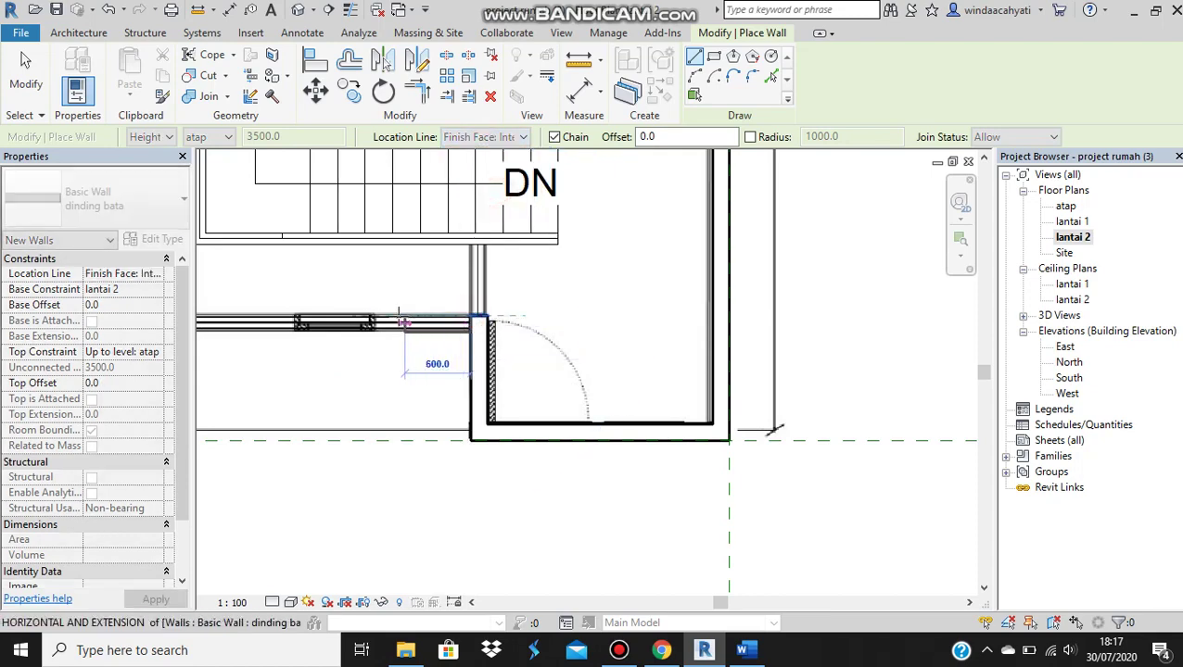
{"action": "middle_click_drag", "start_coordinate": [326, 322], "coordinate": [584, 353]}
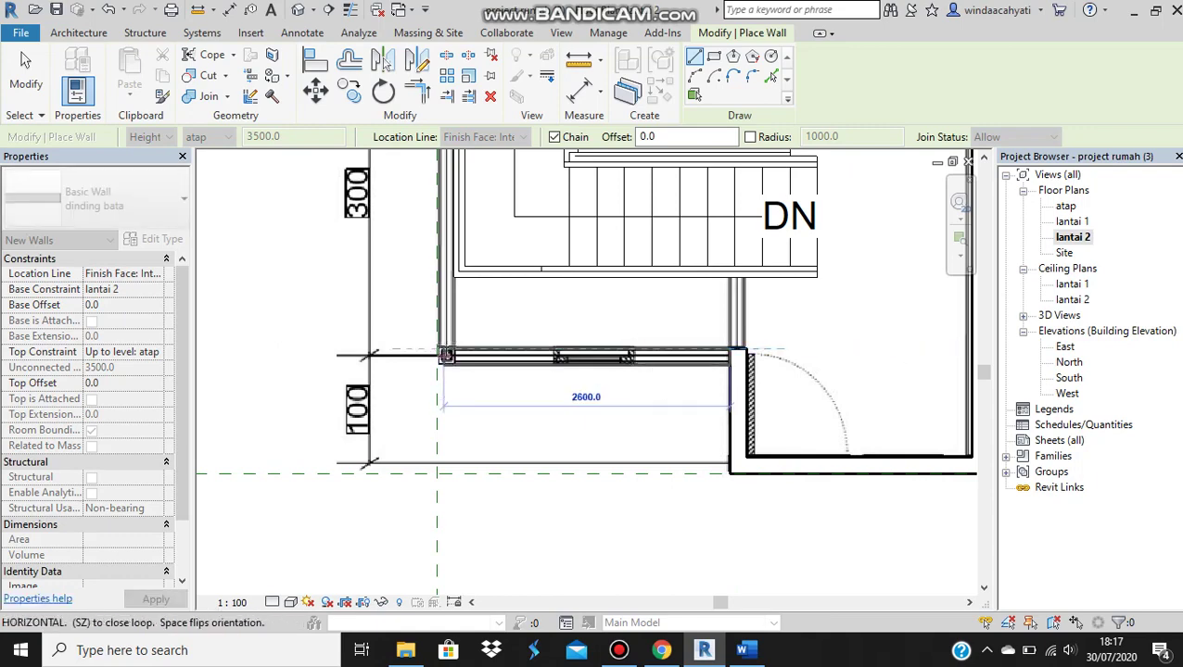
{"action": "left_click", "coordinate": [436, 353]}
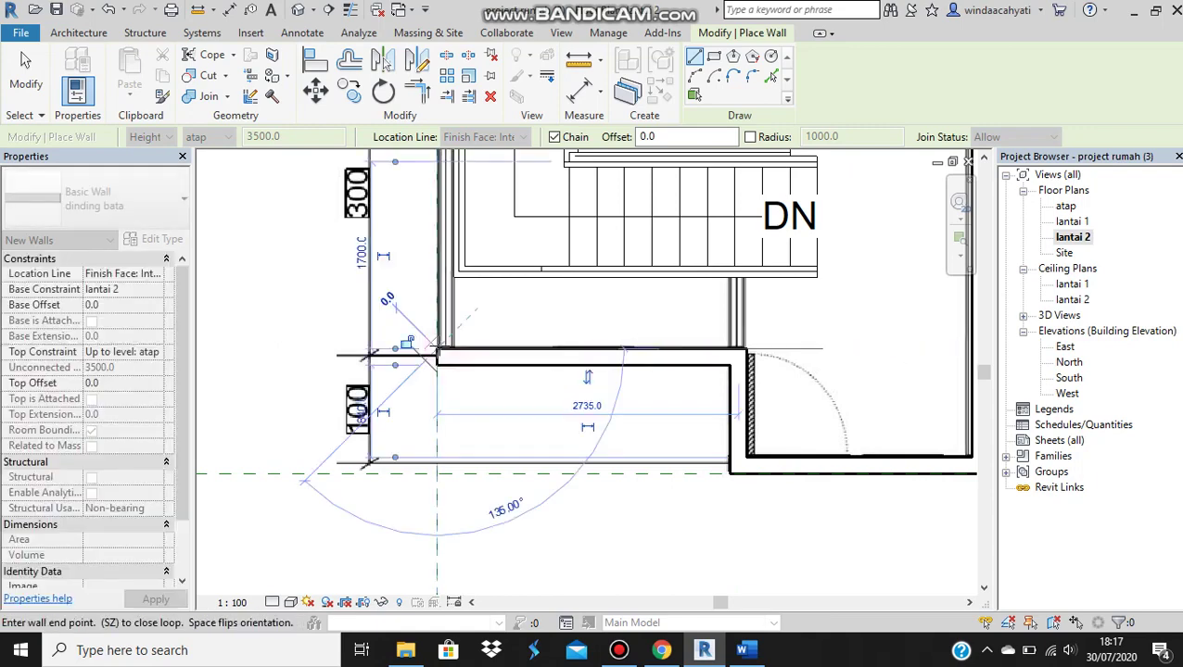
{"action": "scroll", "coordinate": [303, 481], "scroll_direction": "down", "scroll_amount": 3}
{"action": "middle_click_drag", "start_coordinate": [460, 55], "coordinate": [460, 264]}
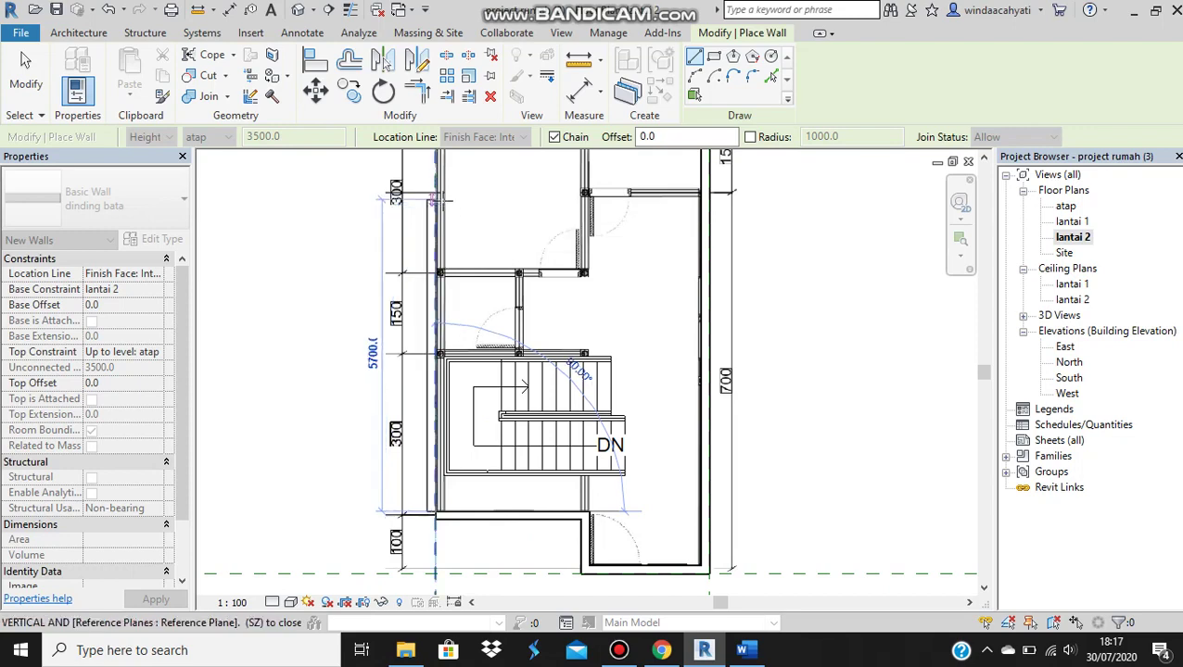
{"action": "key", "text": "Escape"}
{"action": "key", "text": "Escape"}
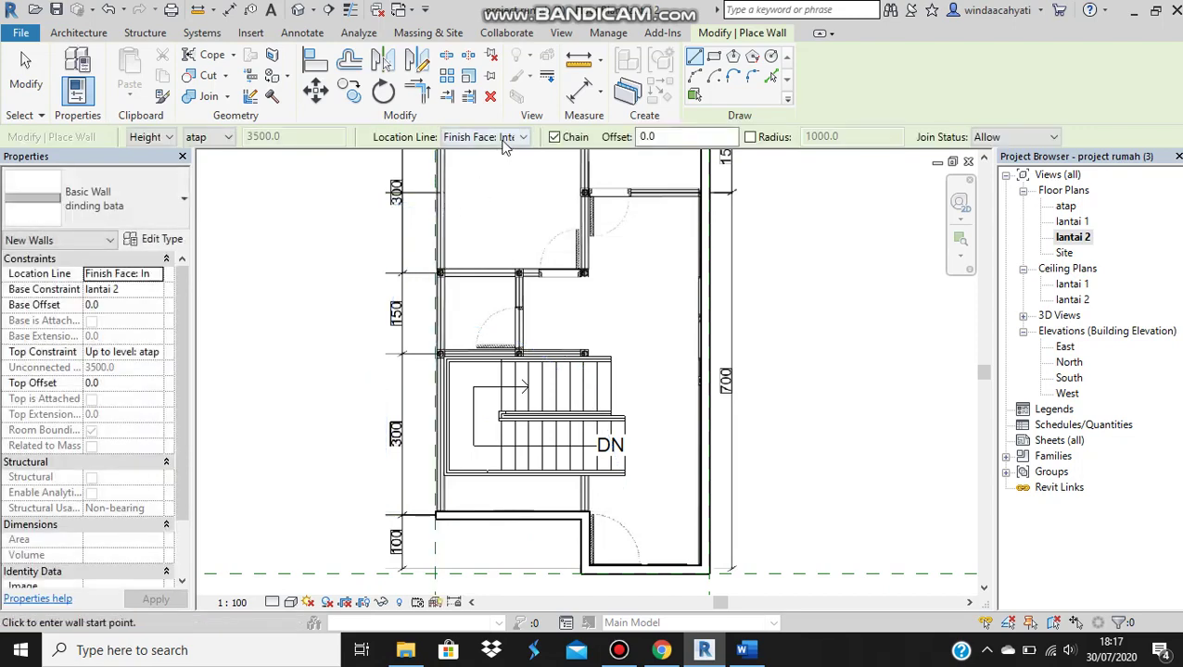
- Set the wall Location Line back to Finish Face: Exterior and start the left outer wall at the bottom-left corner
{"action": "left_click", "coordinate": [484, 136]}
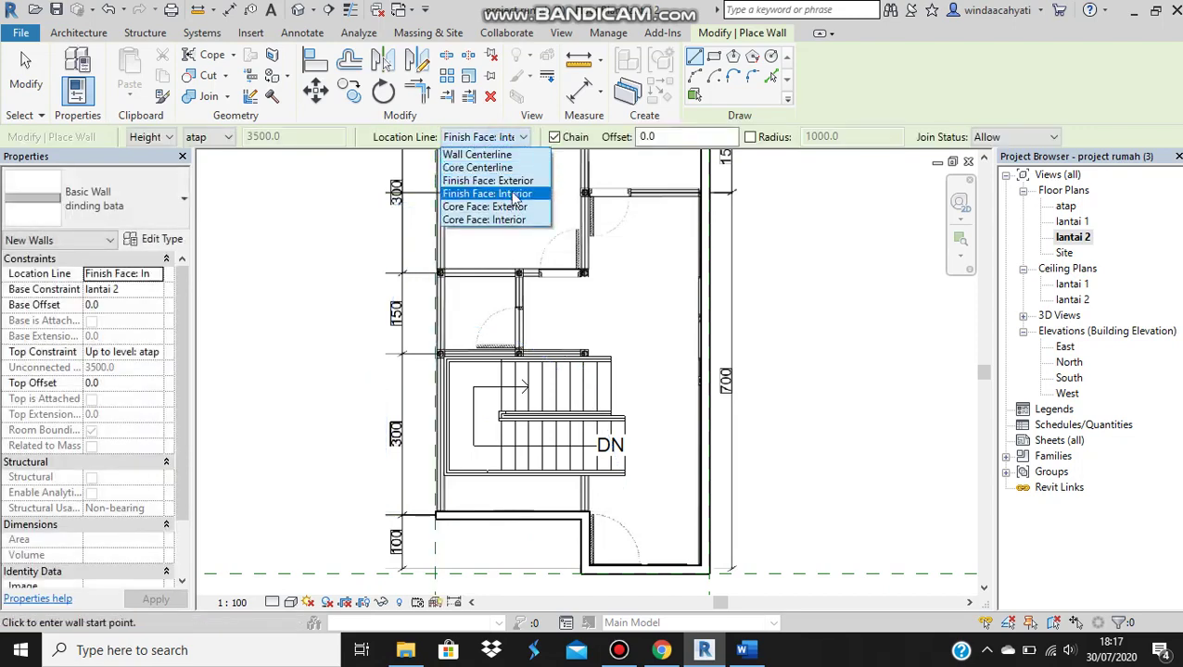
{"action": "left_click", "coordinate": [510, 181]}
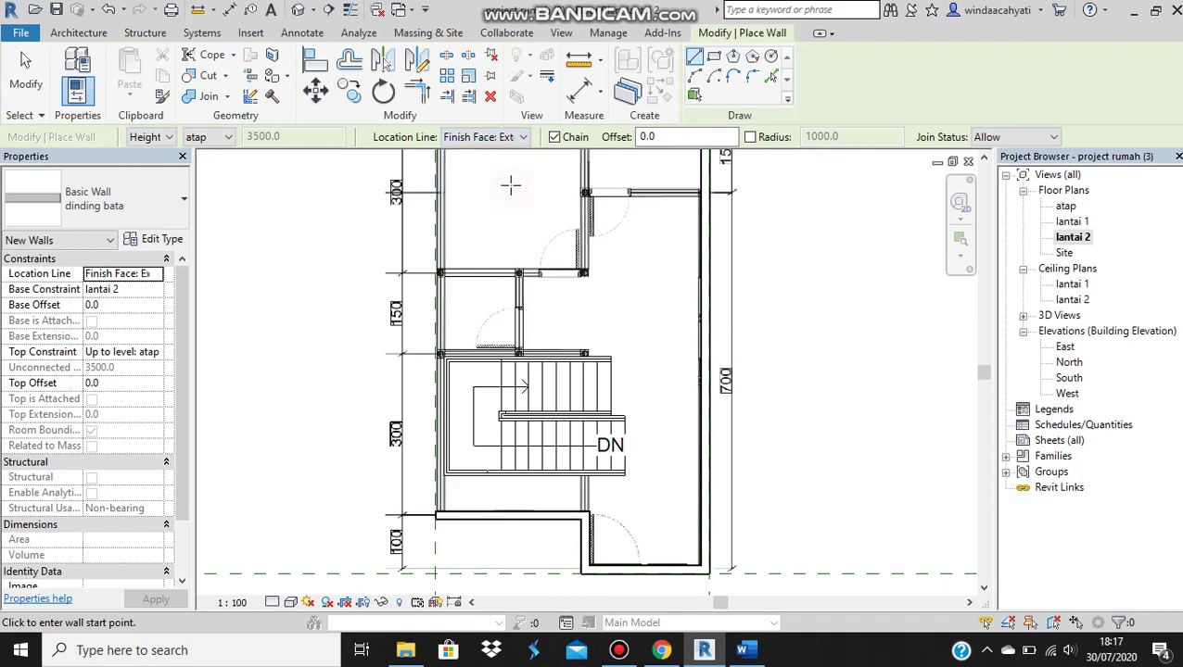
{"action": "left_click", "coordinate": [434, 521]}
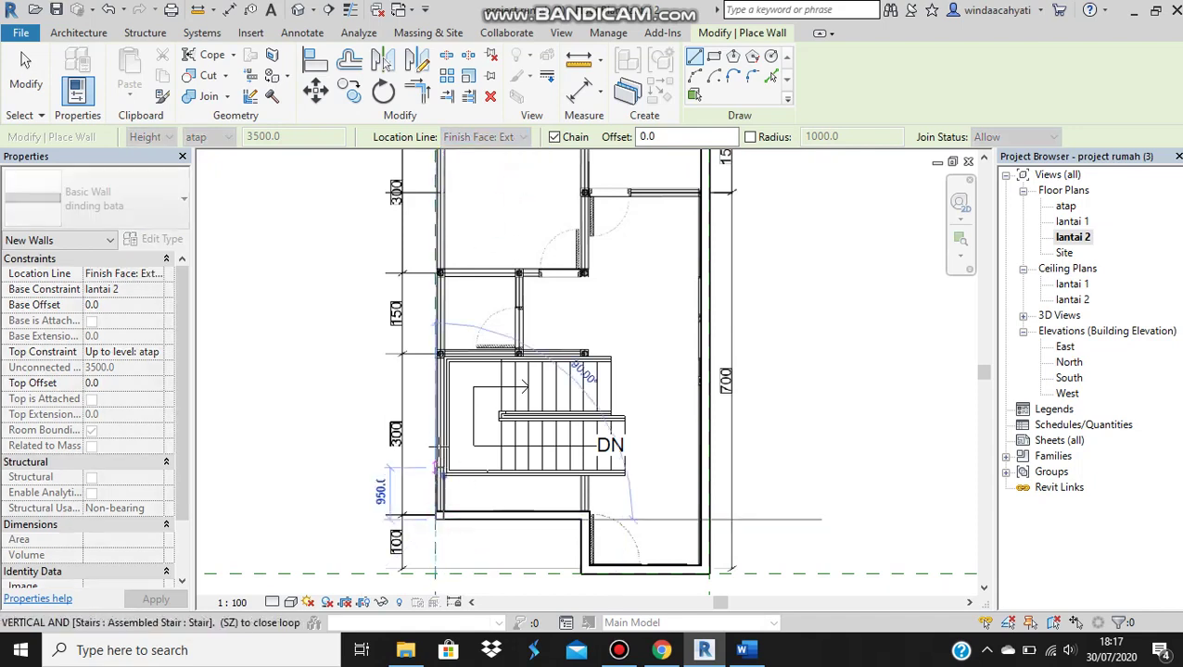
- End the left outer wall at the plan's top-left corner and stop drawing walls
{"action": "middle_click_drag", "start_coordinate": [435, 218], "coordinate": [411, 297]}
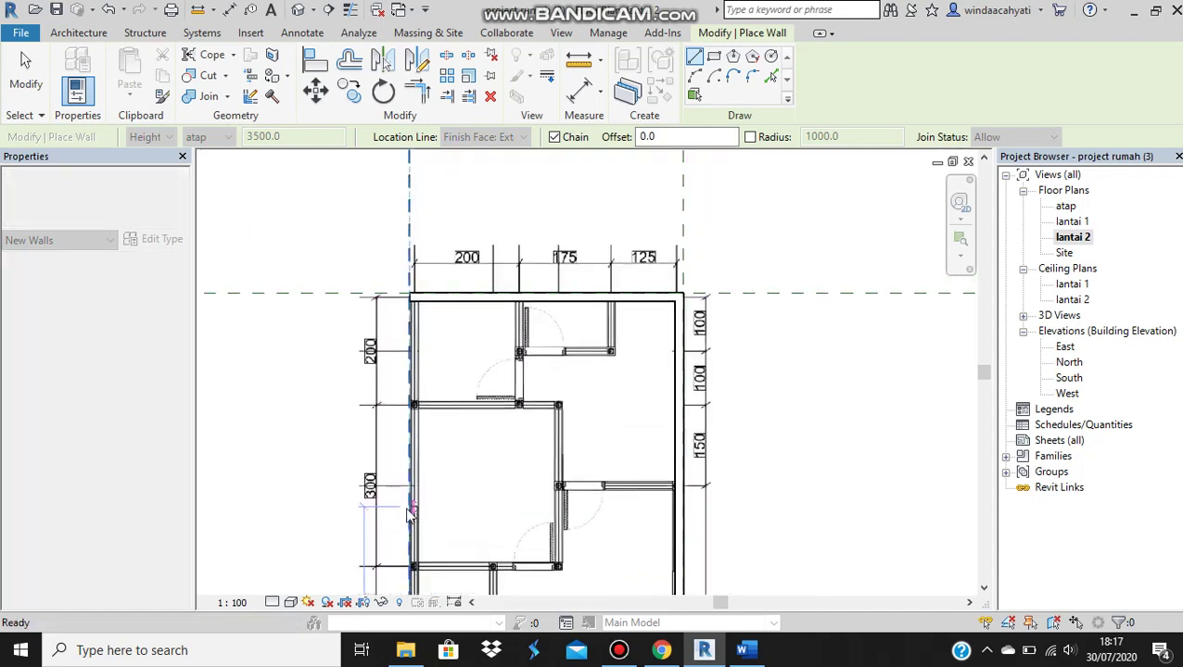
{"action": "scroll", "coordinate": [411, 296], "scroll_direction": "up", "scroll_amount": 2}
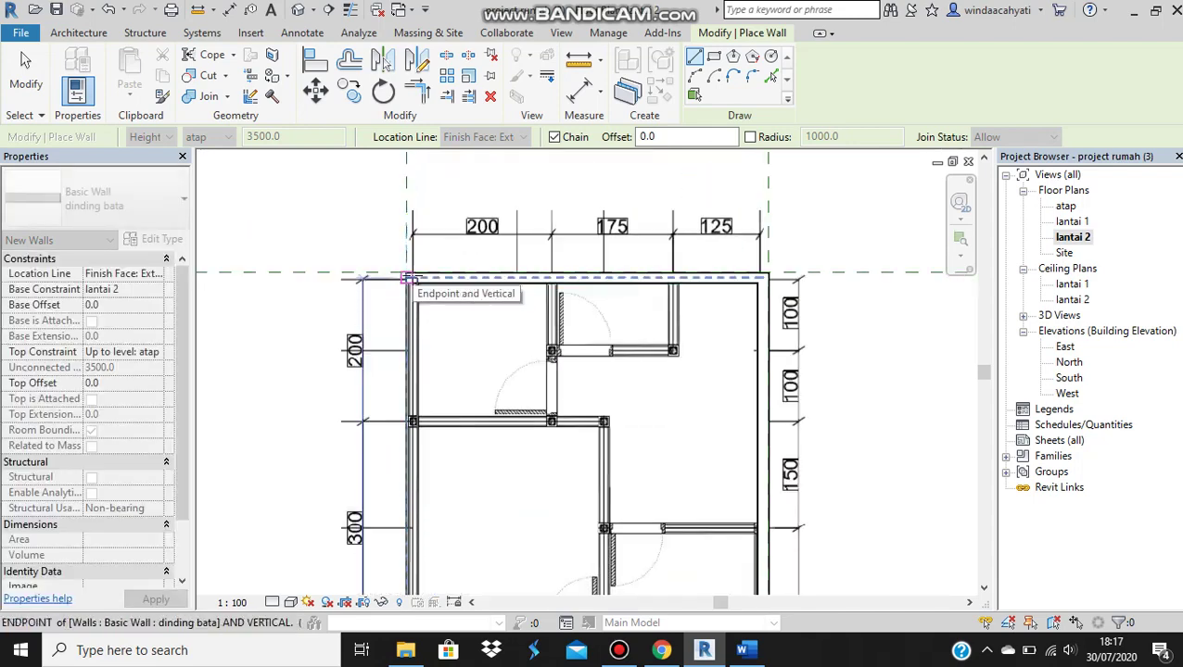
{"action": "left_click", "coordinate": [410, 278]}
{"action": "key", "text": "Escape"}
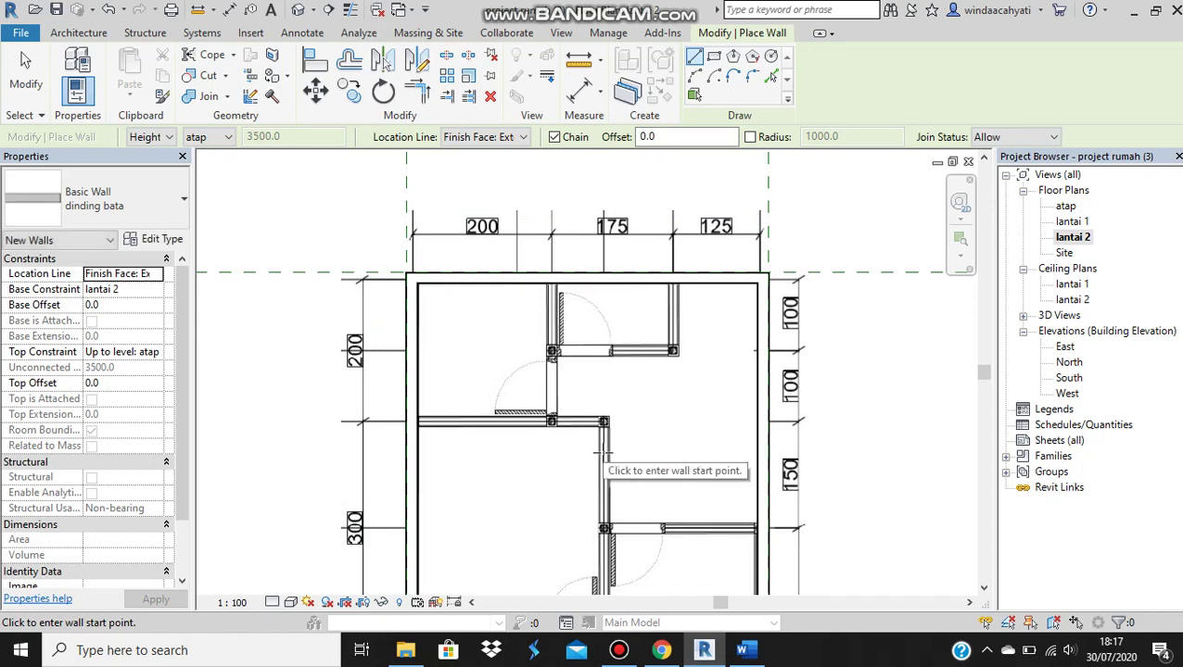
- Start another wall along the left side near the staircase, then cancel it
{"action": "scroll", "coordinate": [603, 455], "scroll_direction": "down", "scroll_amount": 2}
{"action": "middle_click_drag", "start_coordinate": [613, 448], "coordinate": [581, 315]}
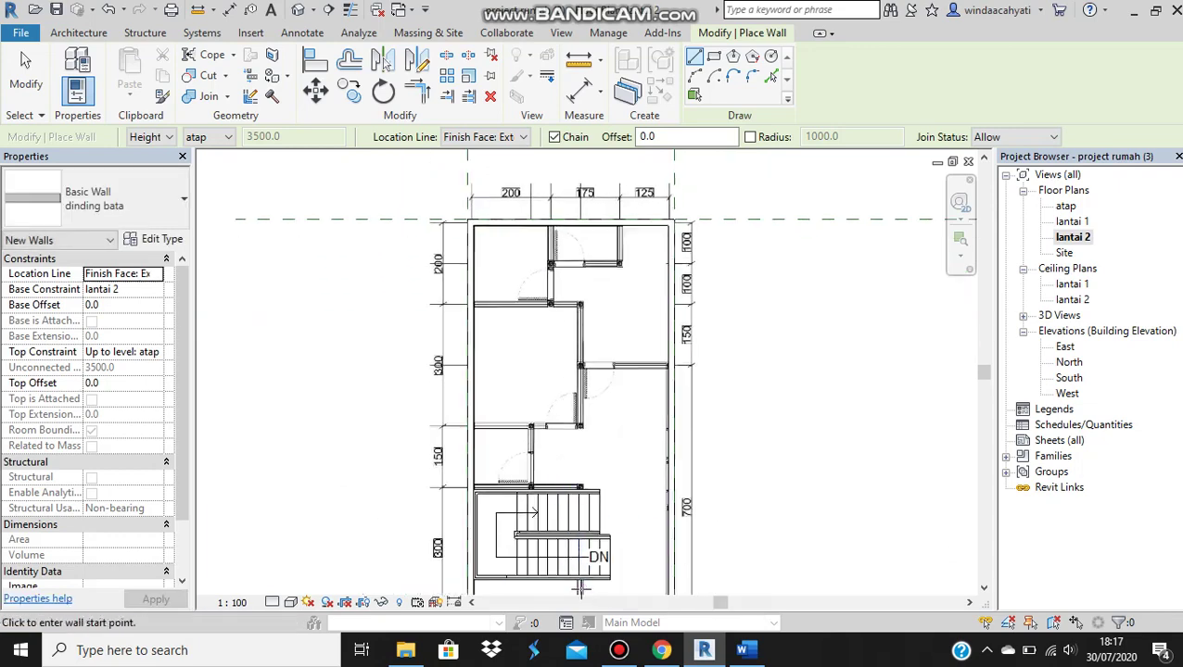
{"action": "left_click", "coordinate": [474, 535]}
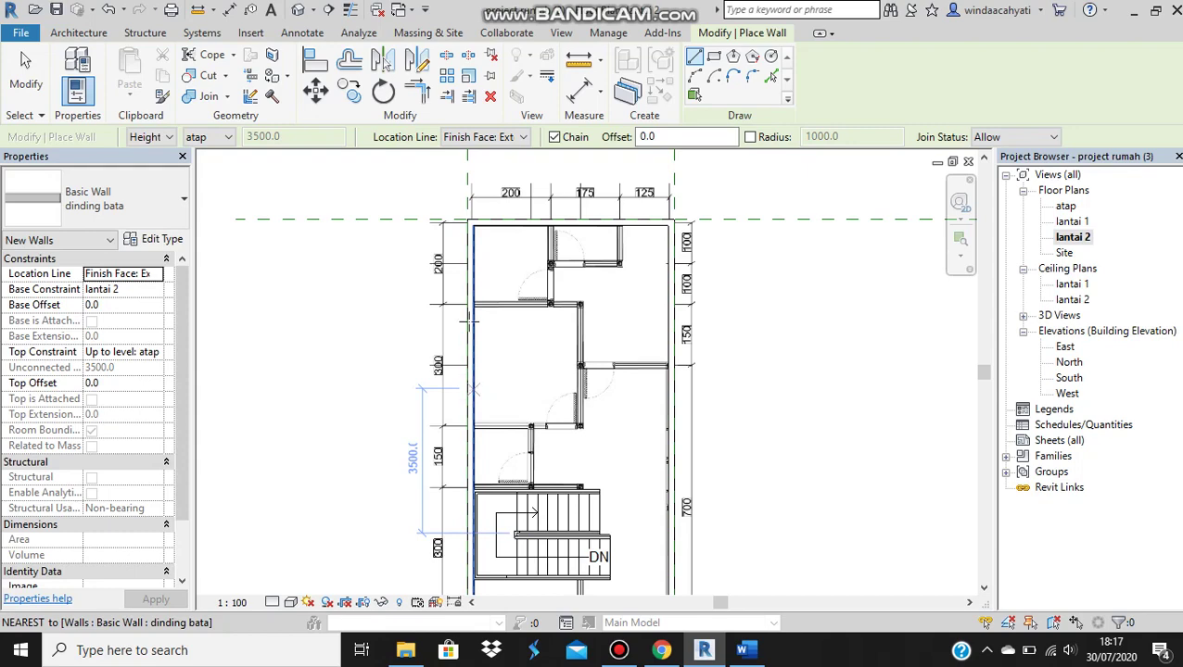
{"action": "key", "text": "Escape"}
{"action": "key", "text": "Escape"}
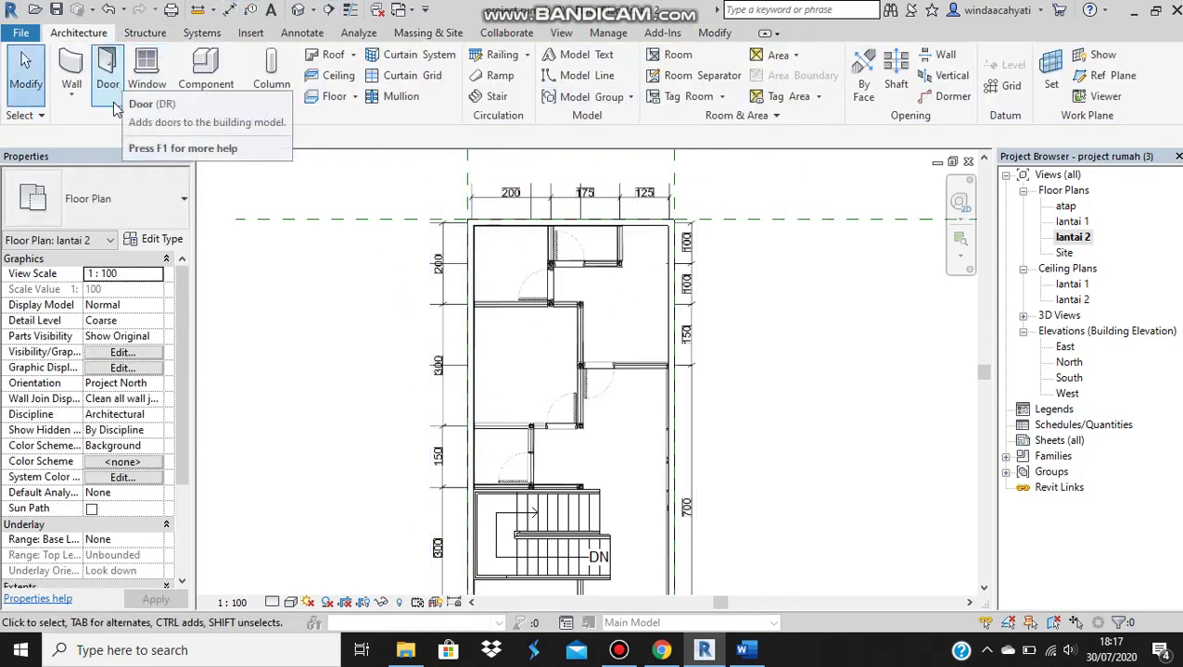
{"action": "mouse_move", "coordinate": [108, 72]}
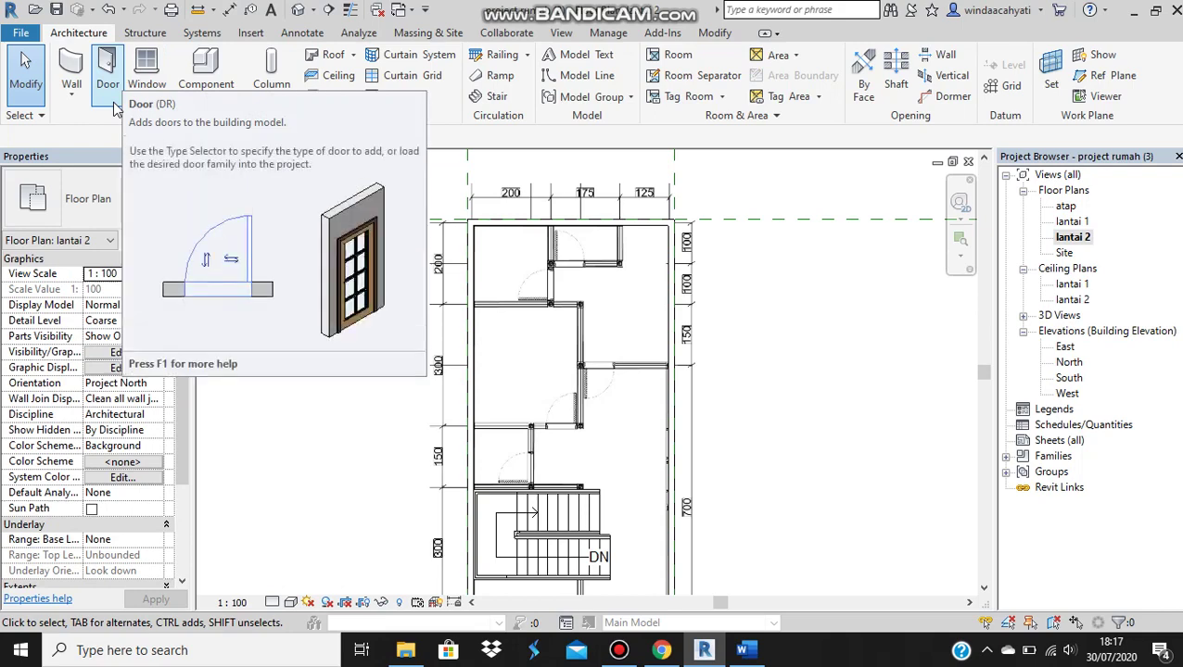
- Place an M_Single-Flush 900 x 2100 mm door in the wall of the small room below the stair
{"action": "left_click", "coordinate": [109, 88]}
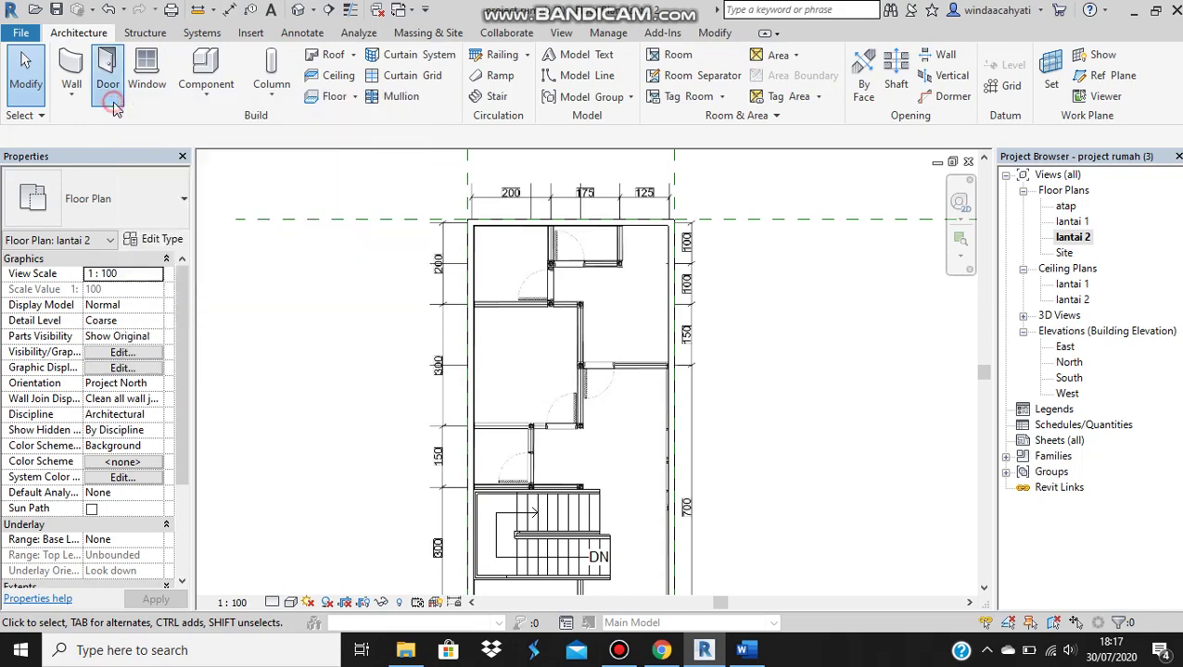
{"action": "left_click", "coordinate": [153, 218]}
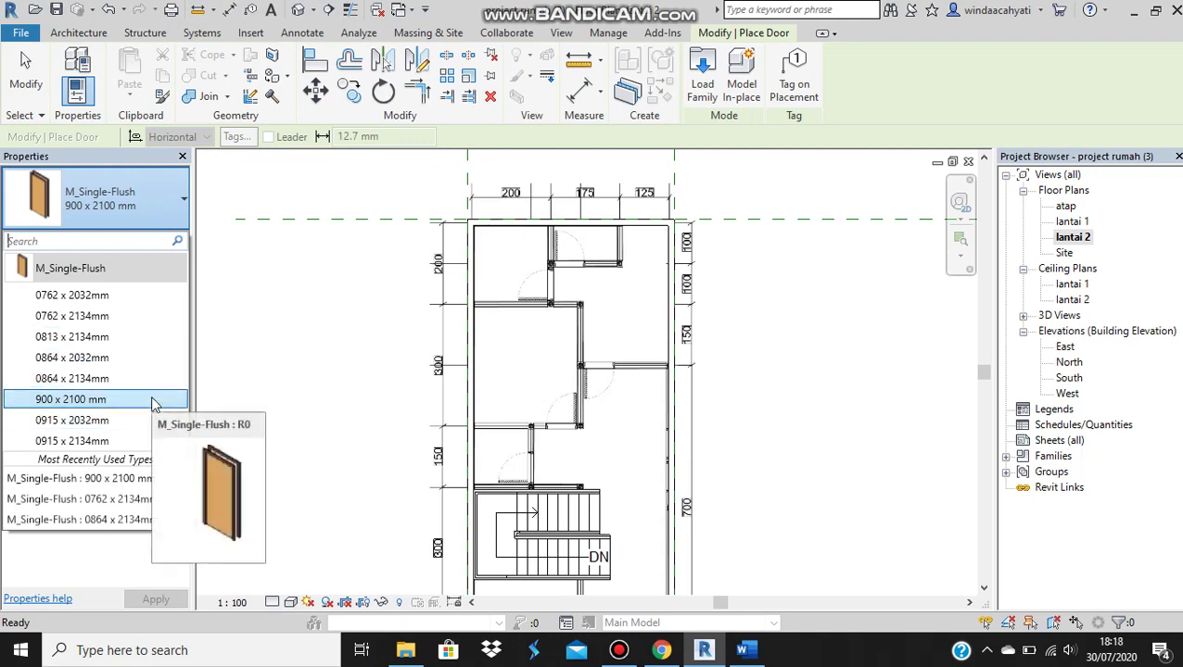
{"action": "left_click", "coordinate": [153, 399]}
{"action": "middle_click_drag", "start_coordinate": [594, 461], "coordinate": [529, 289]}
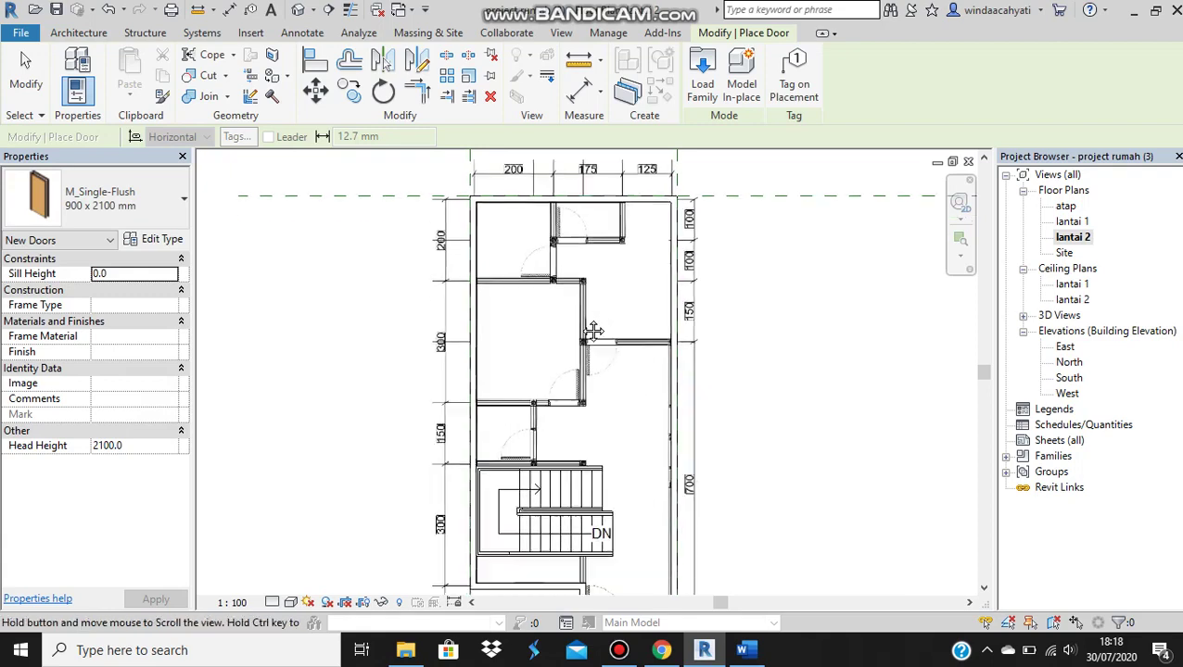
{"action": "scroll", "coordinate": [519, 370], "scroll_direction": "up", "scroll_amount": 2}
{"action": "scroll", "coordinate": [515, 368], "scroll_direction": "up", "scroll_amount": 2}
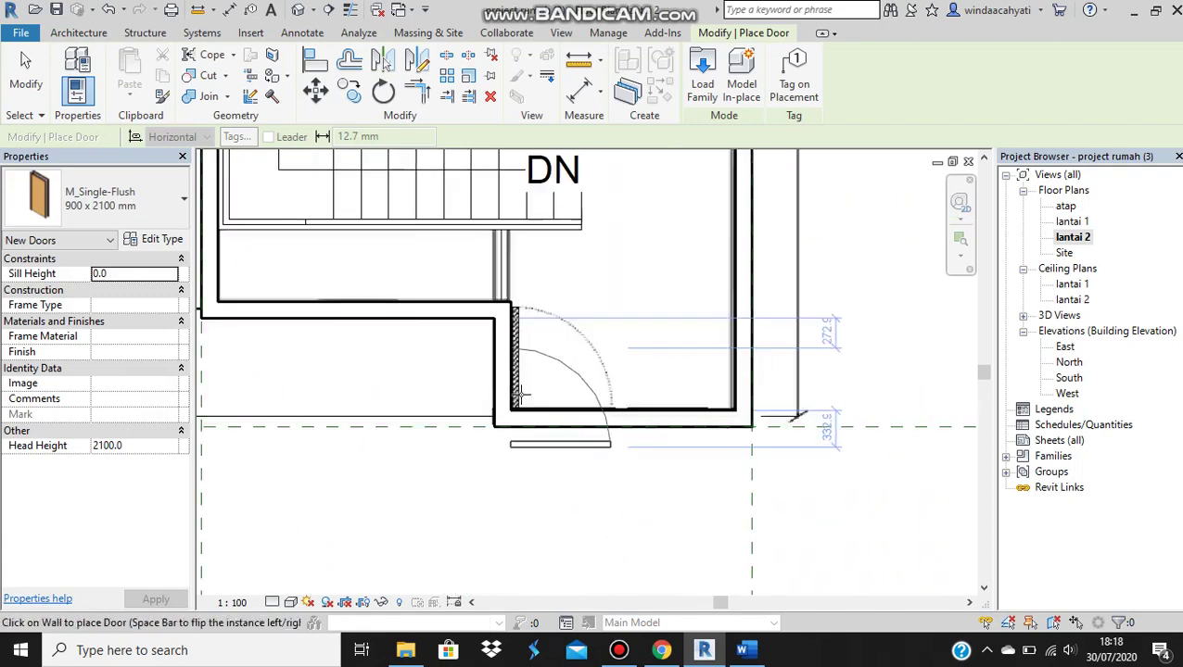
{"action": "left_click", "coordinate": [508, 358]}
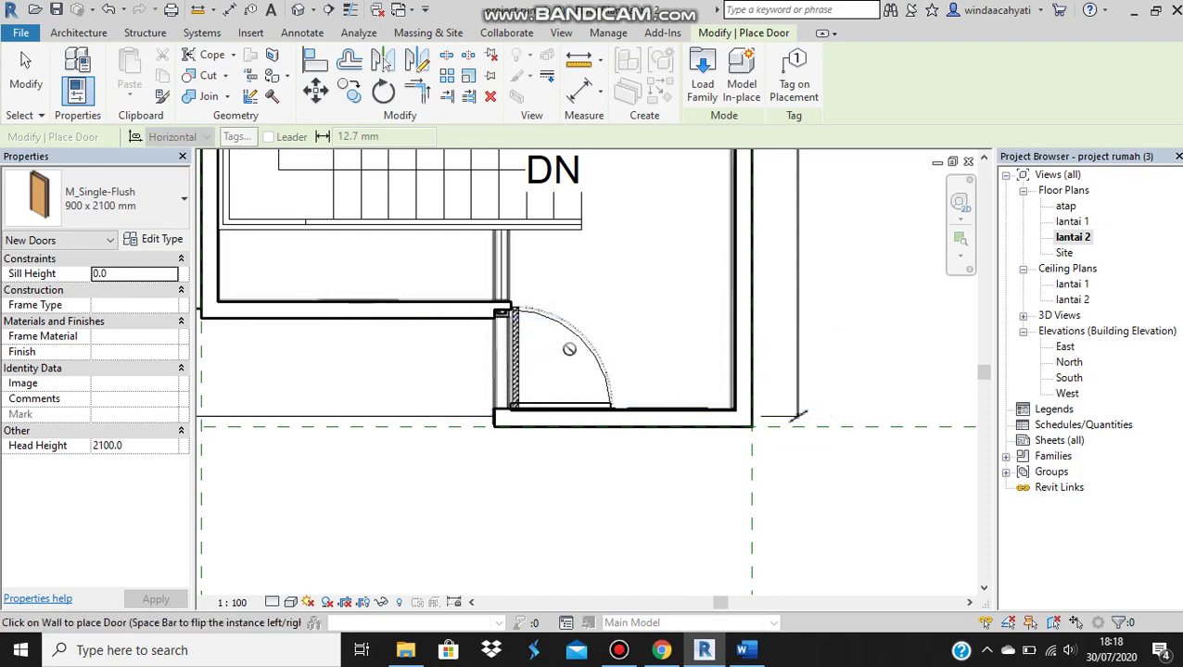
- Zoom out to show the whole lantai 2 floor plan
{"action": "scroll", "coordinate": [545, 362], "scroll_direction": "down", "scroll_amount": 2}
{"action": "scroll", "coordinate": [535, 386], "scroll_direction": "down", "scroll_amount": 1}
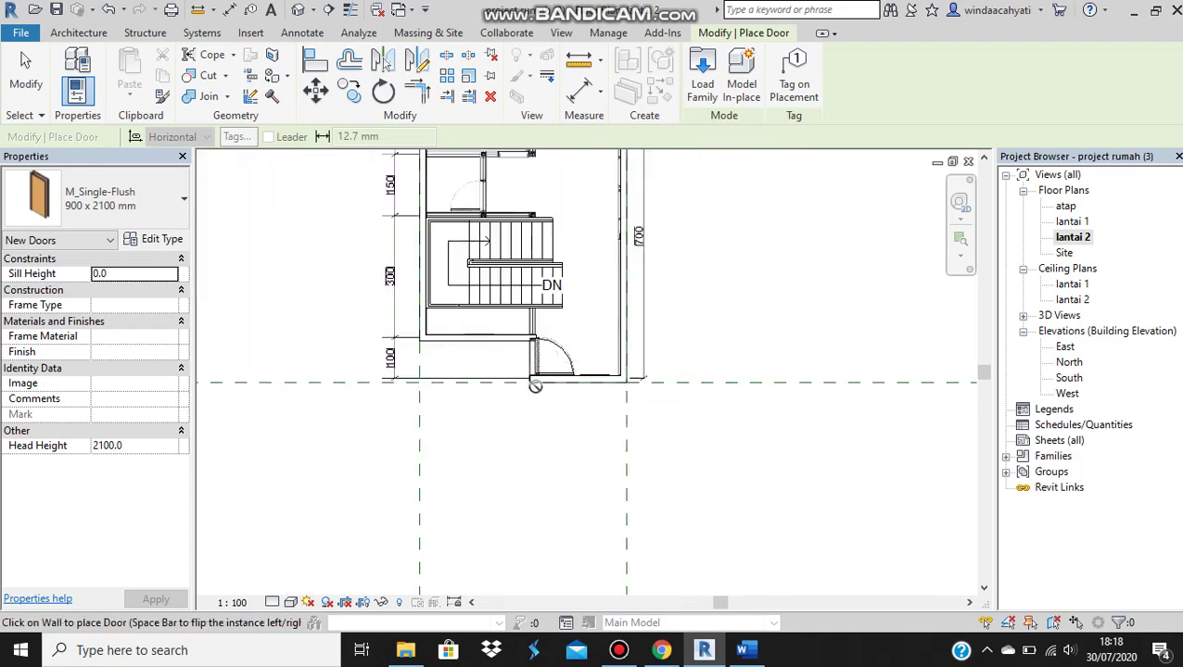
{"action": "scroll", "coordinate": [473, 481], "scroll_direction": "down", "scroll_amount": 2}
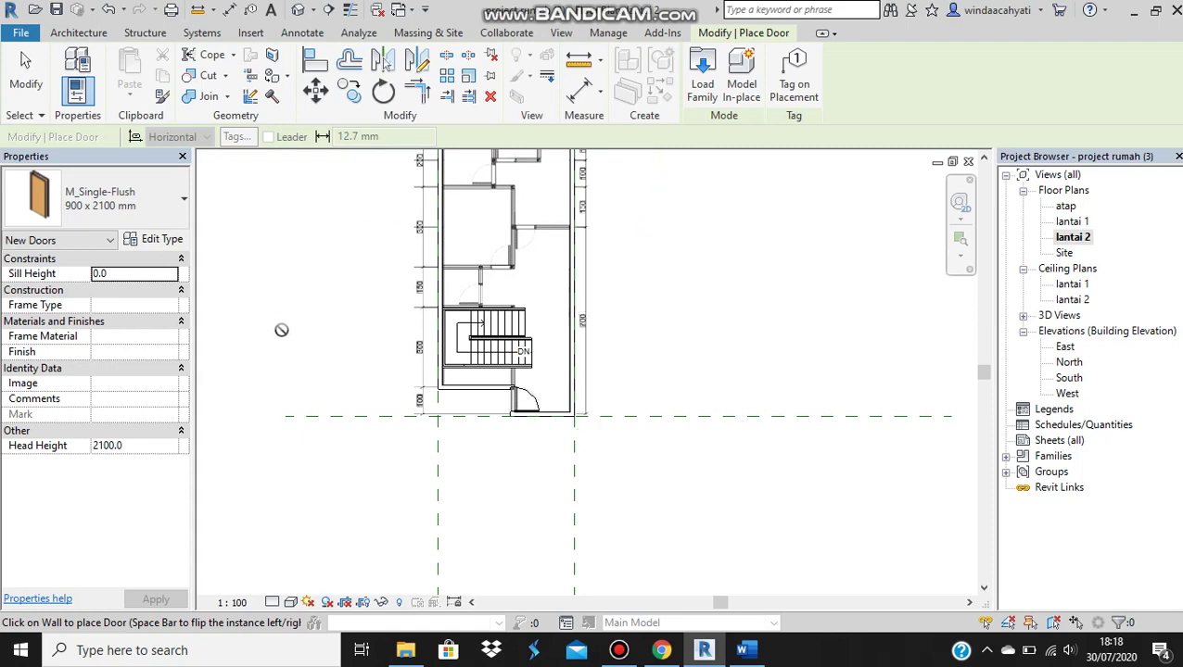
{"action": "middle_click_drag", "start_coordinate": [282, 330], "coordinate": [336, 409]}
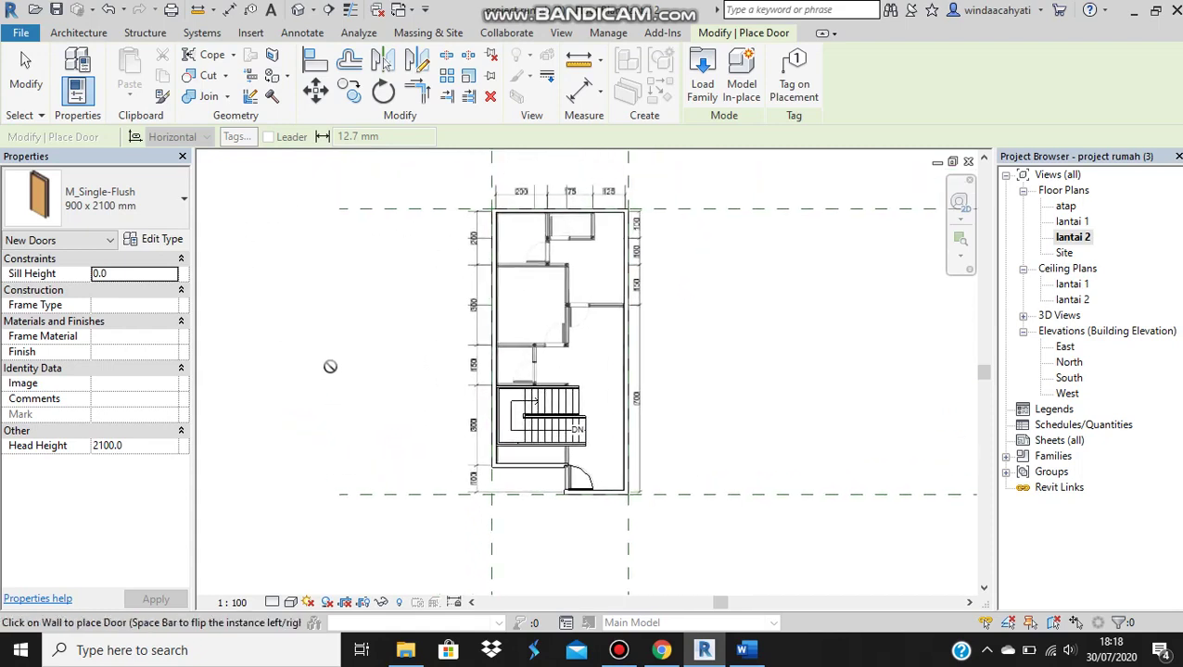
{"action": "left_click", "coordinate": [100, 33]}
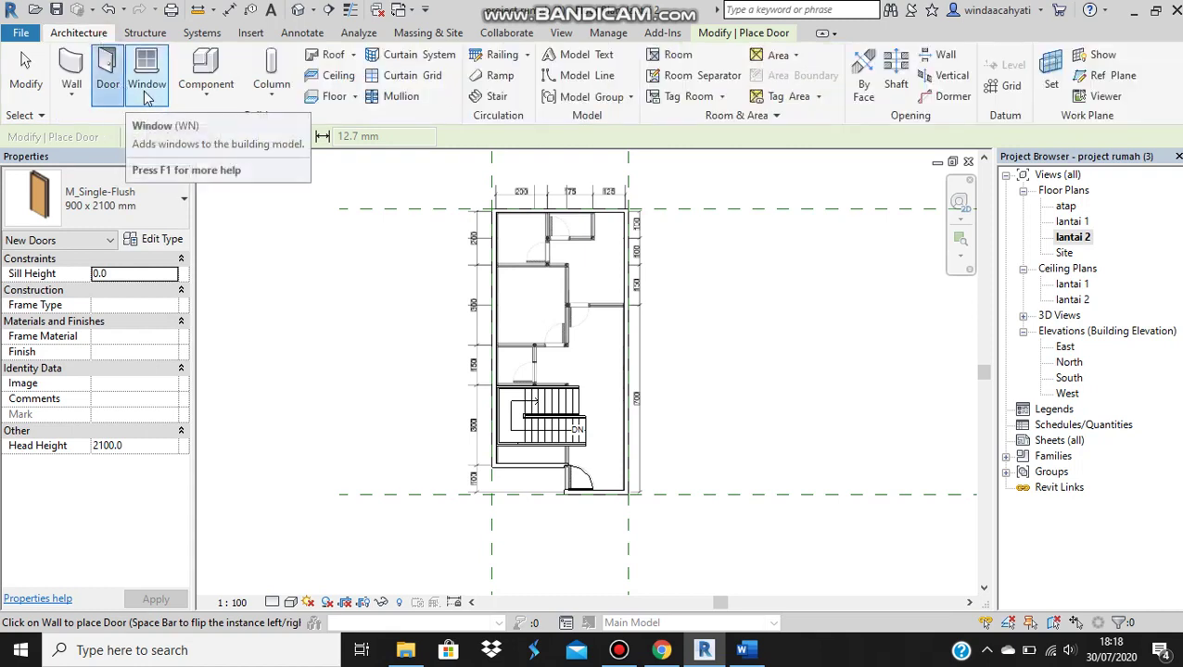
- Start placing M_Window-Casement-Single_Left 600 x 900mm windows
{"action": "left_click", "coordinate": [145, 93]}
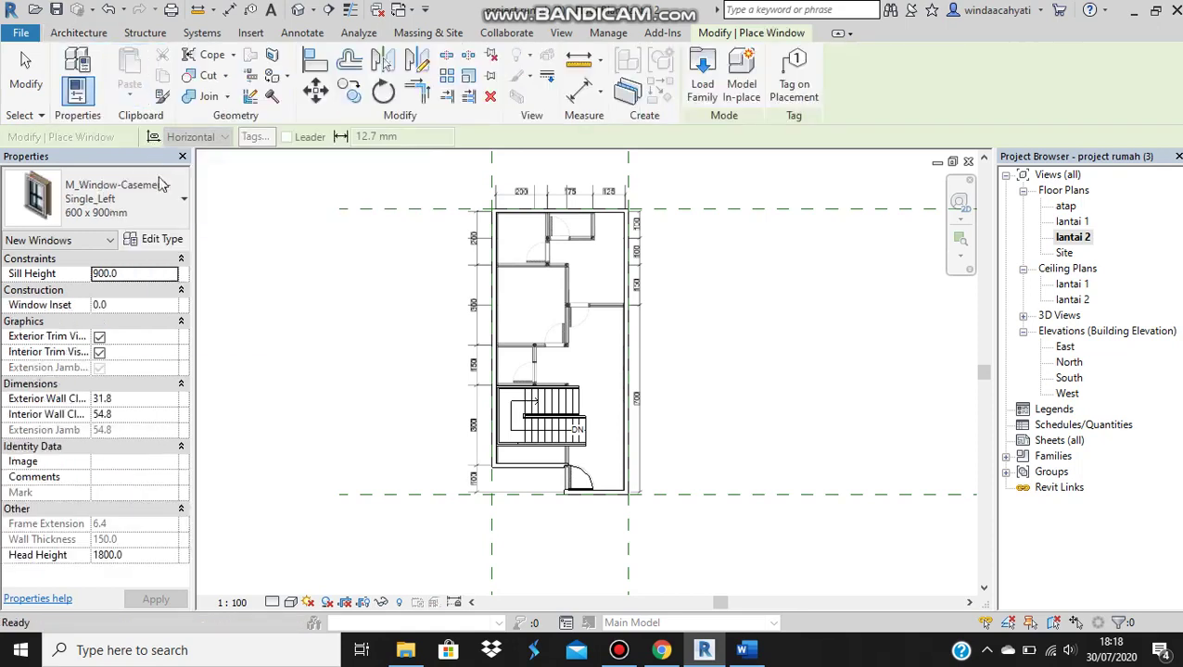